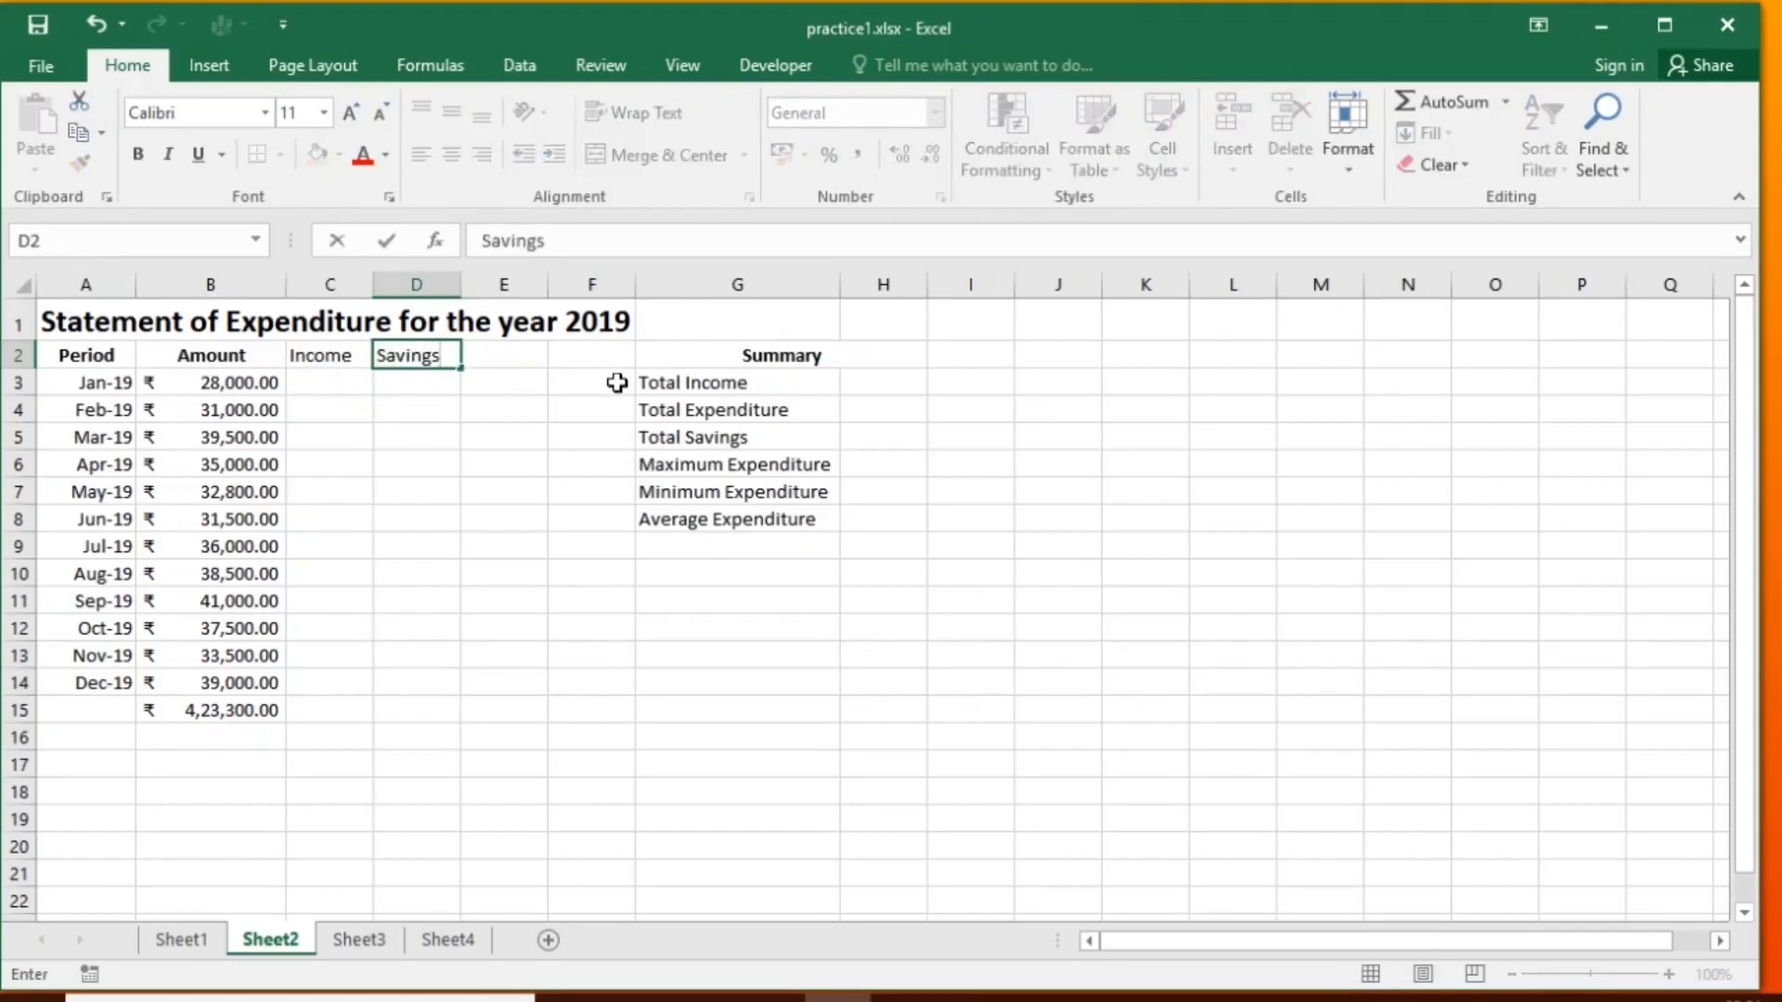
Make the Income and Savings headings in C2:D2 bold and centred, and widen columns C and D.
key(shift+Left)
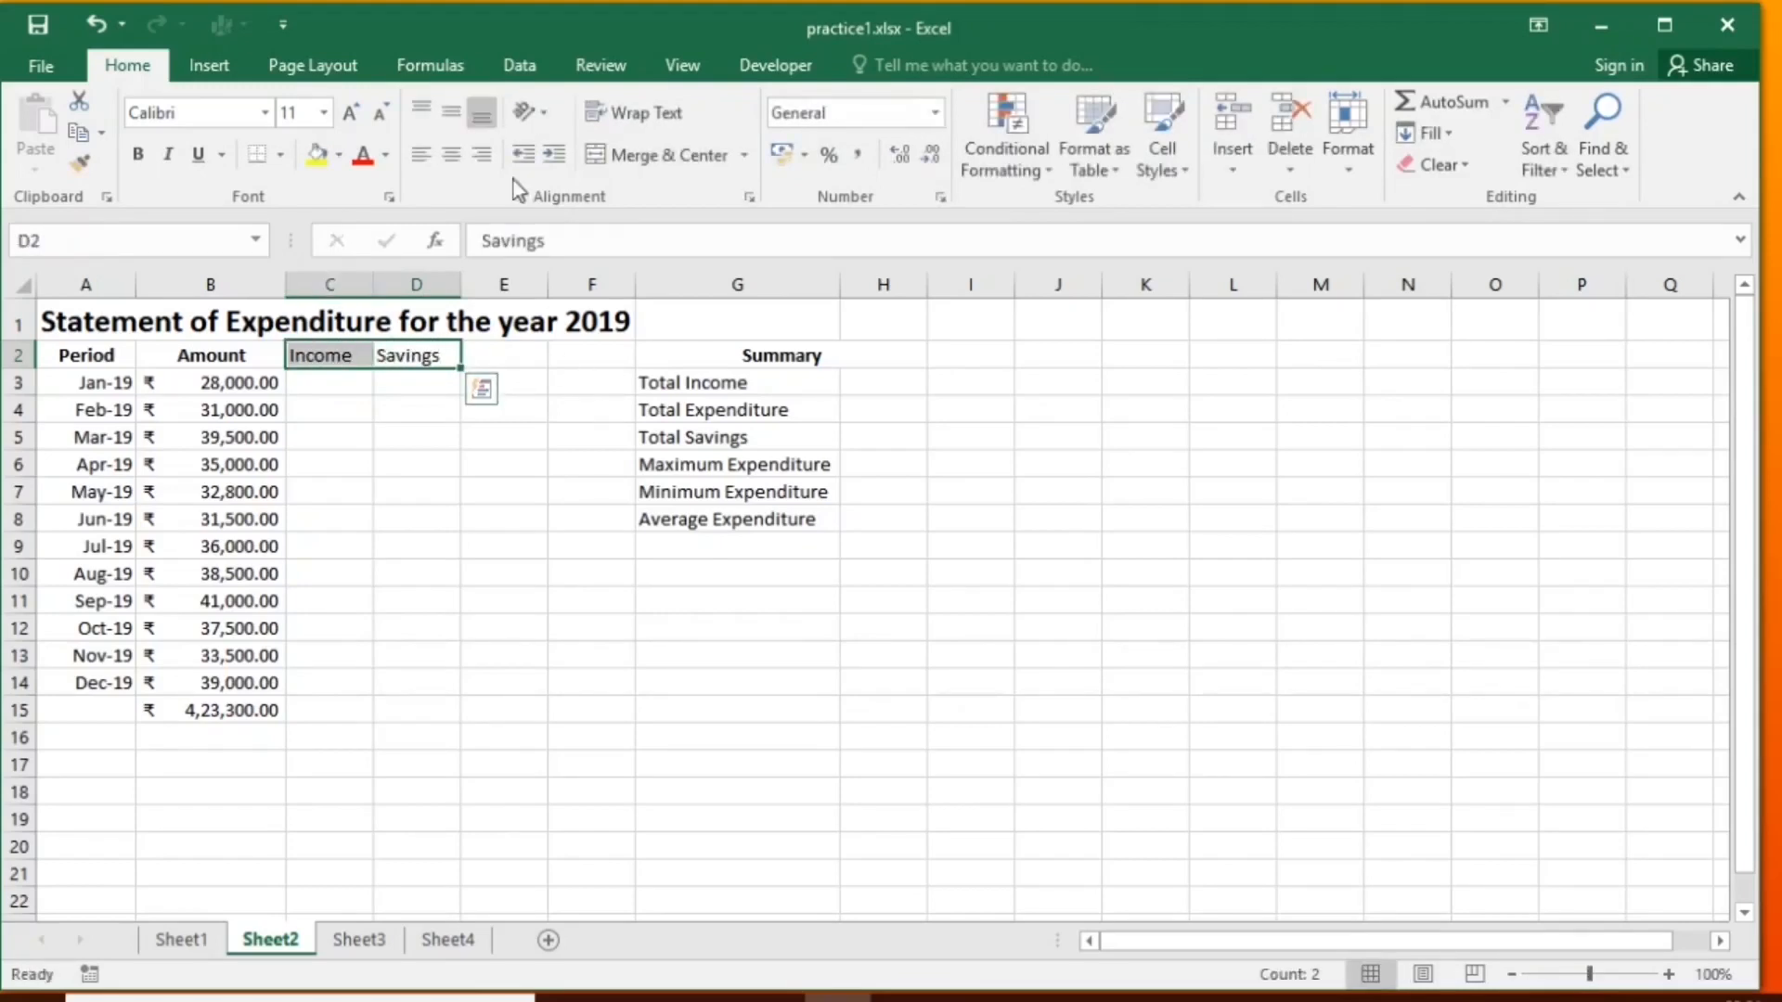
click(138, 153)
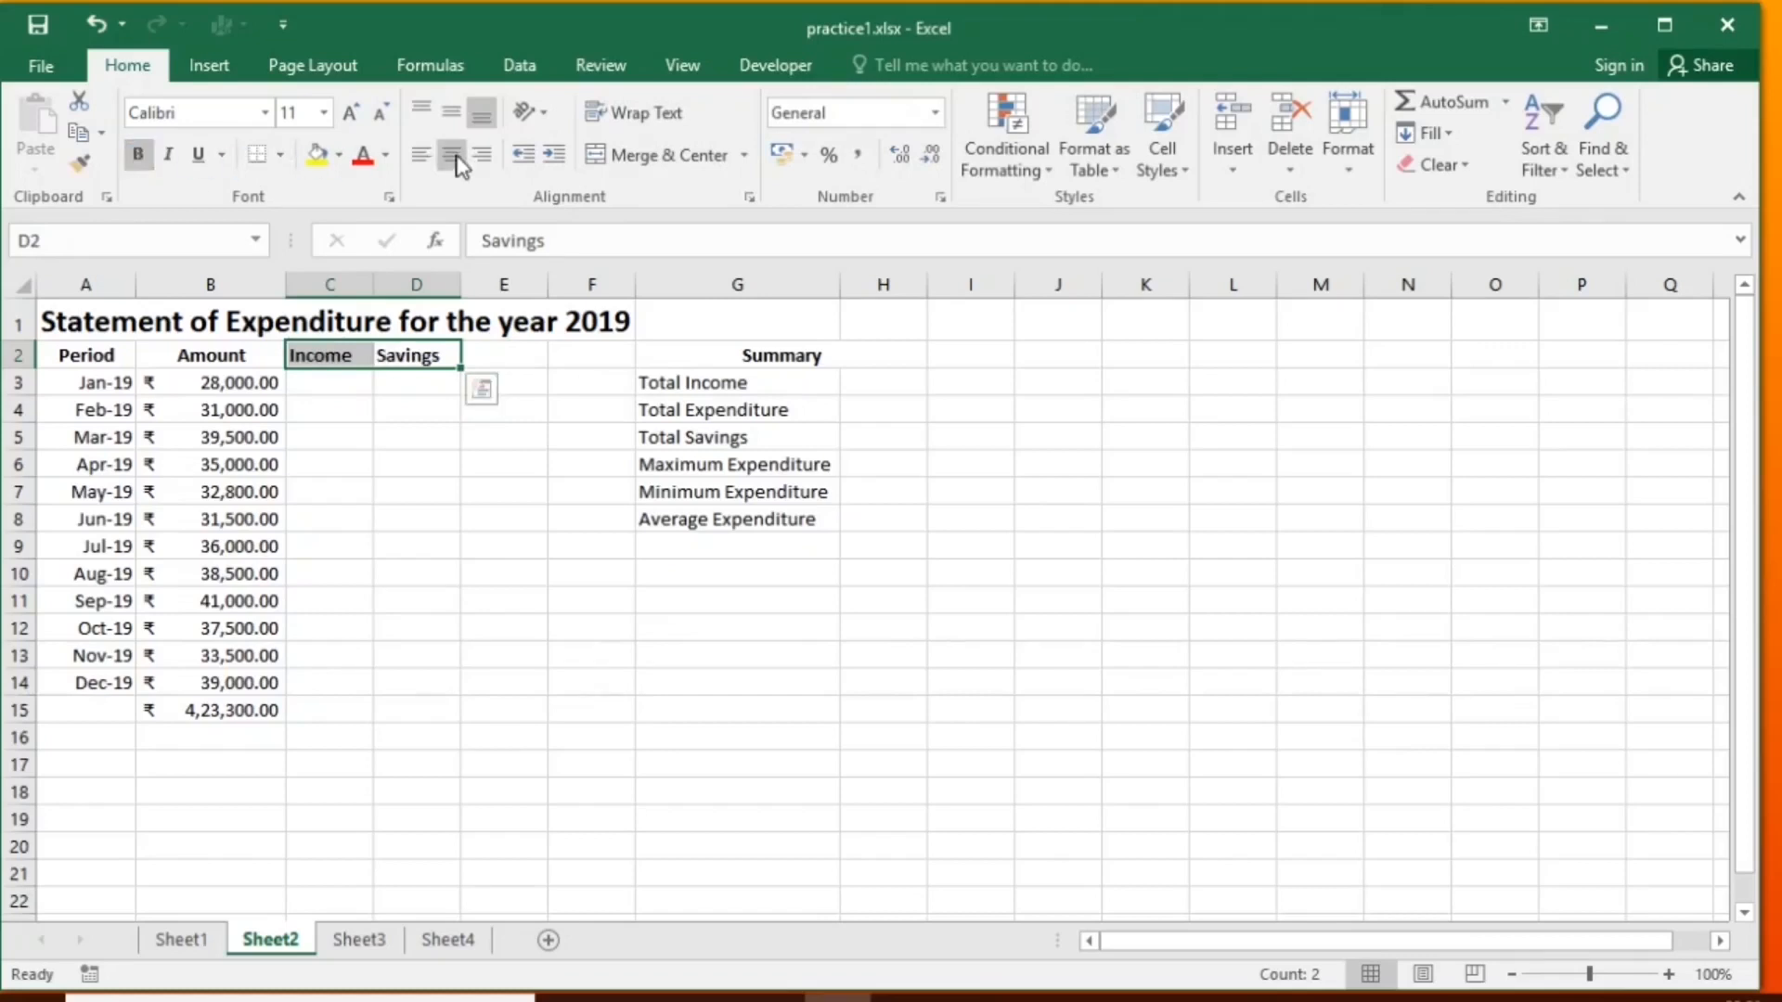
click(451, 154)
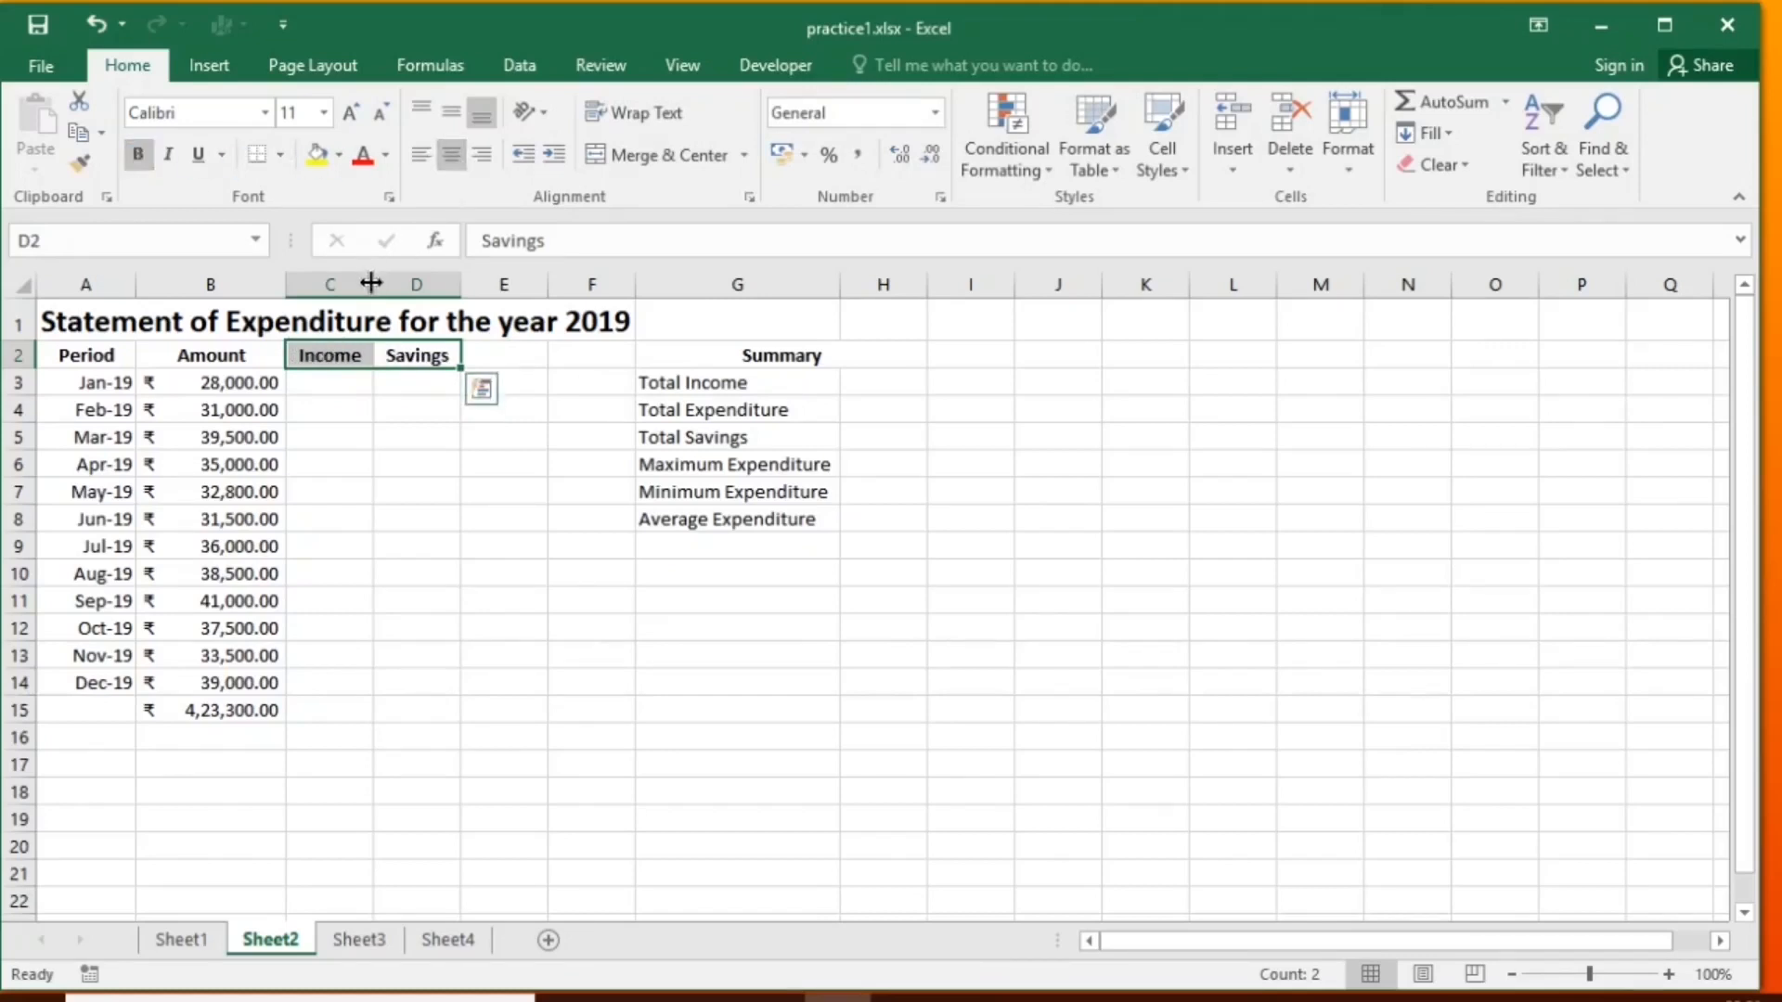
drag(370, 280, 576, 297)
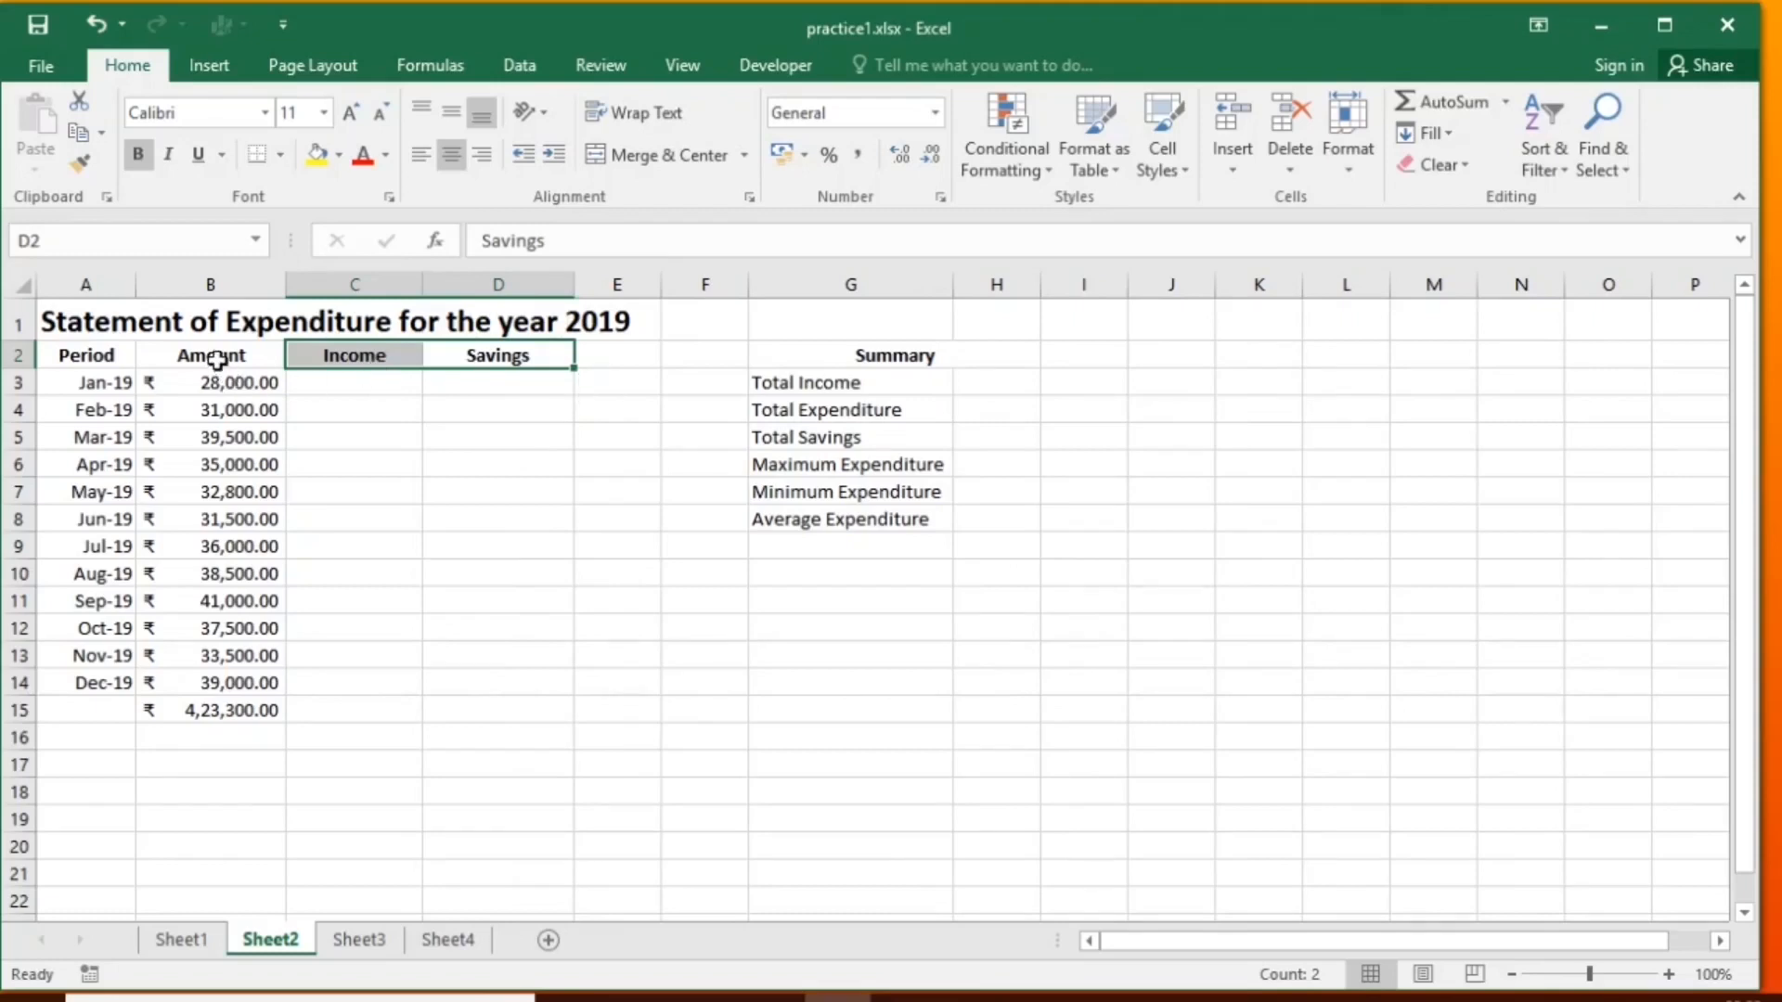
Replace the Amount heading in B2 with Expenditure.
click(215, 360)
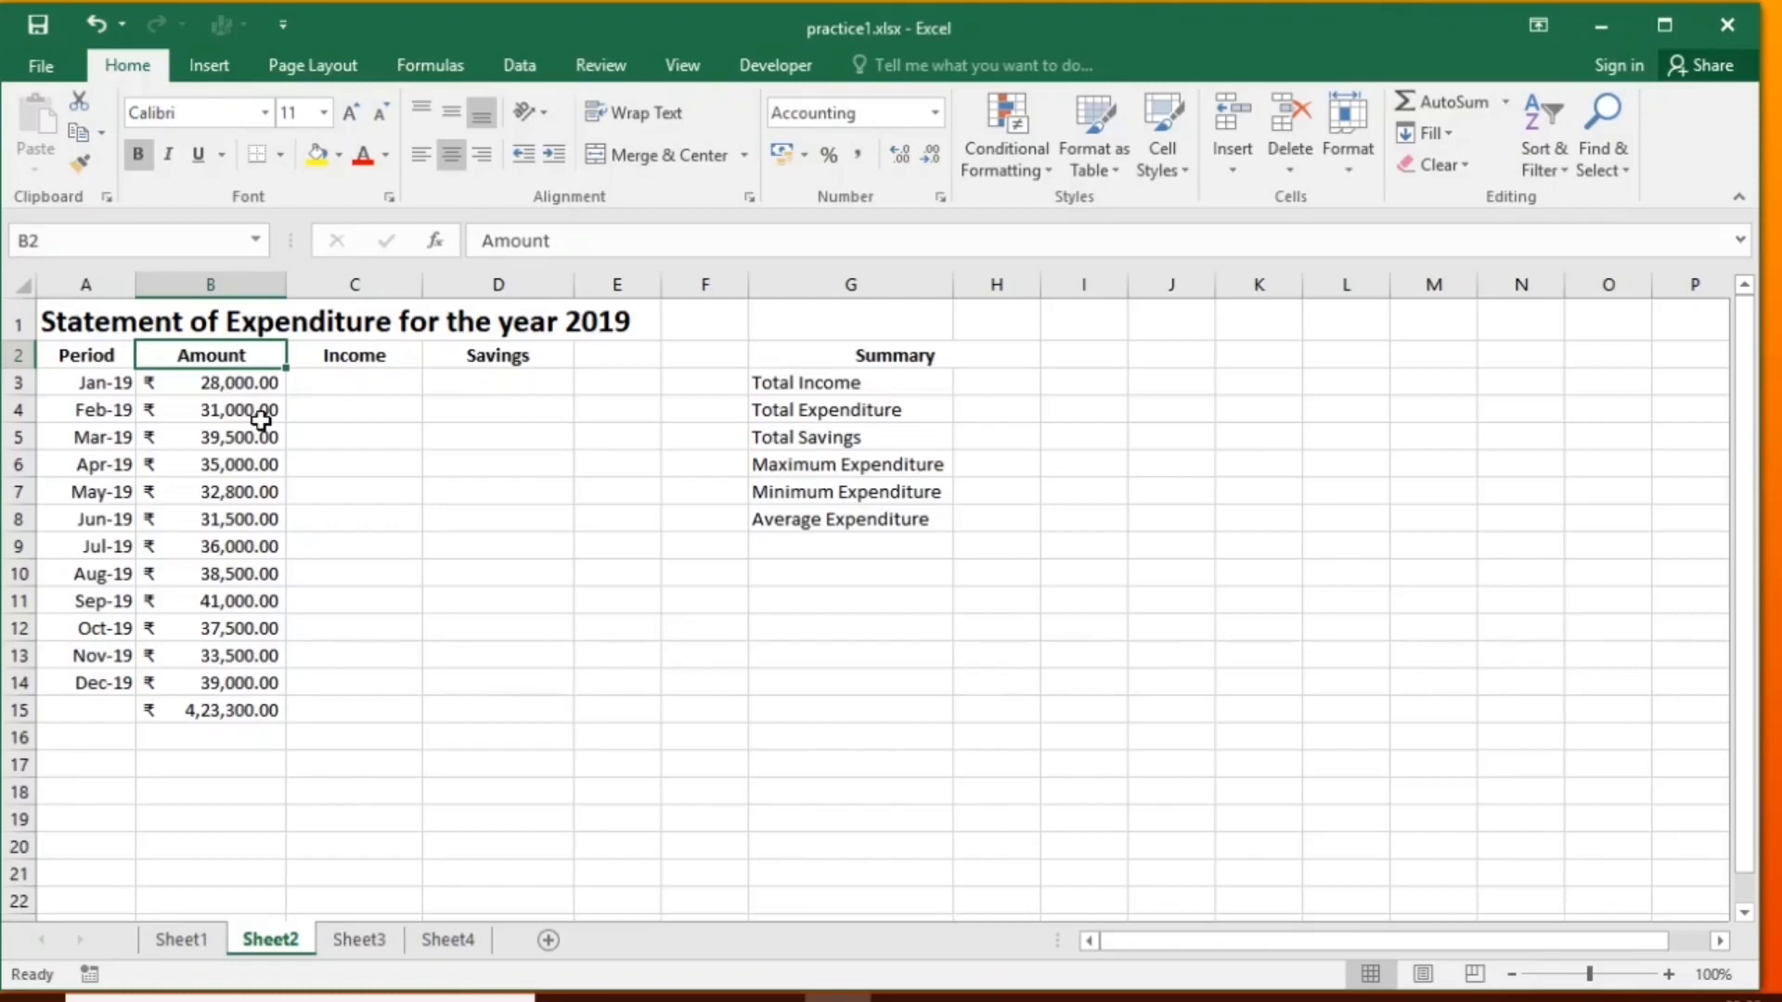
text(Expen)
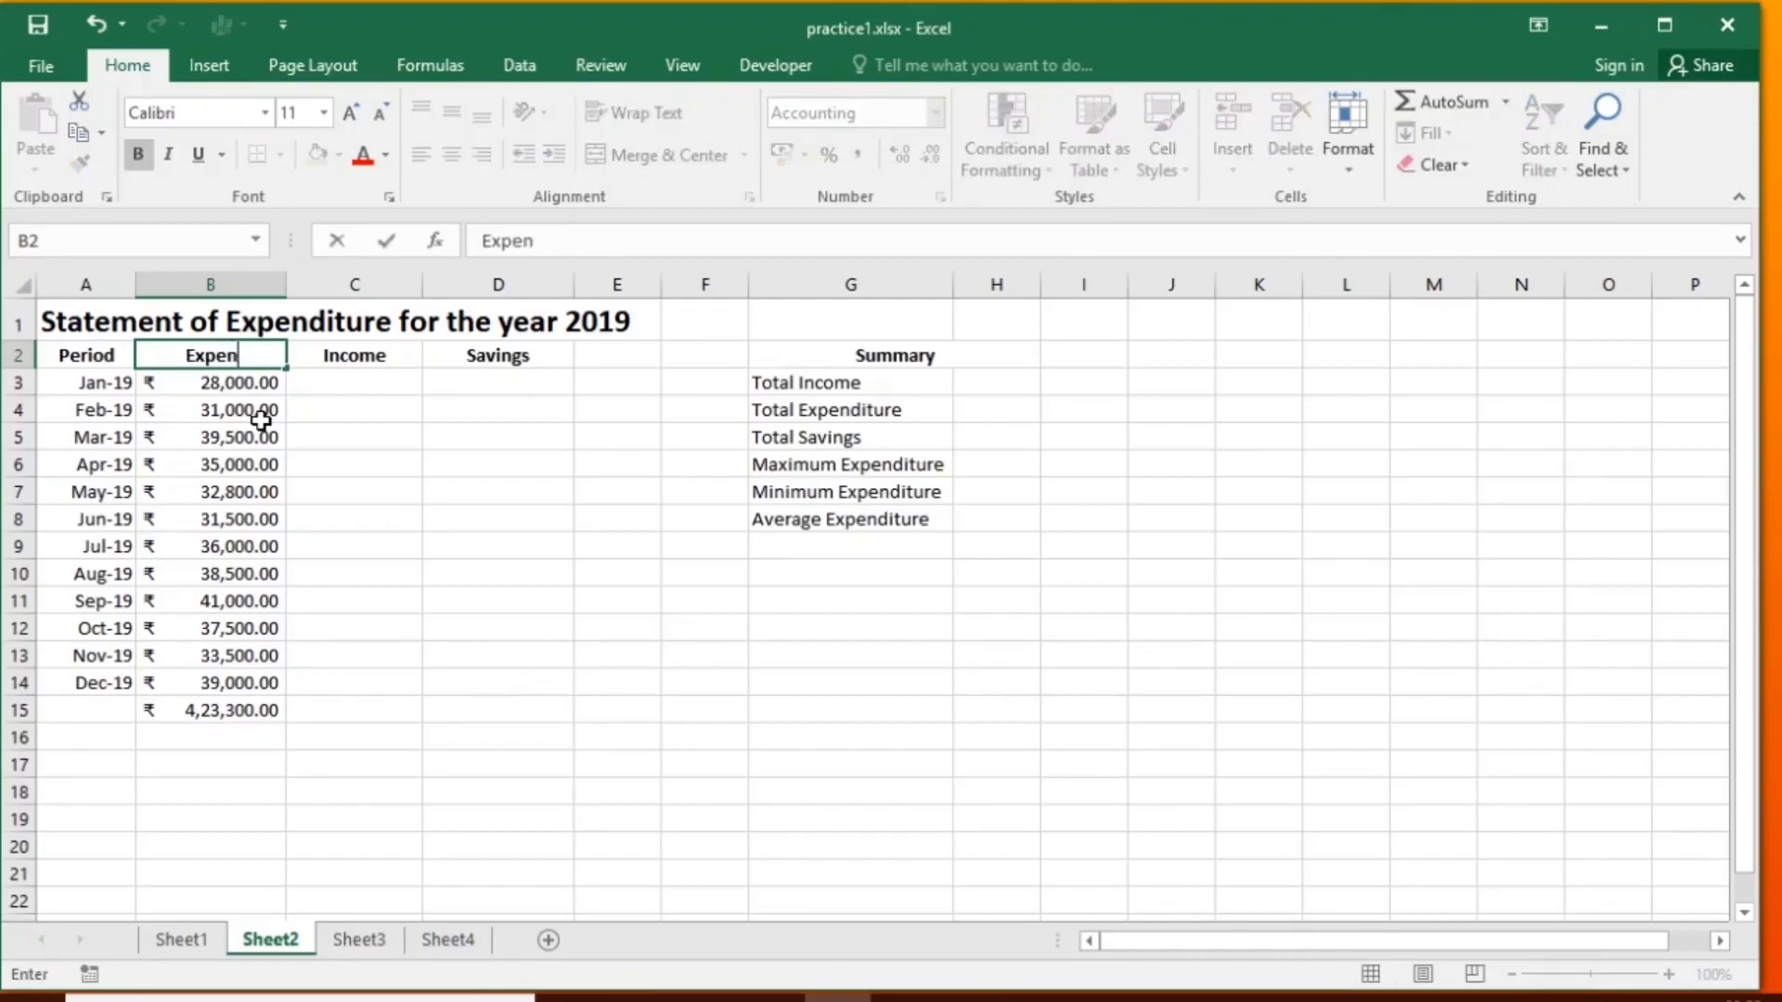
text(diture)
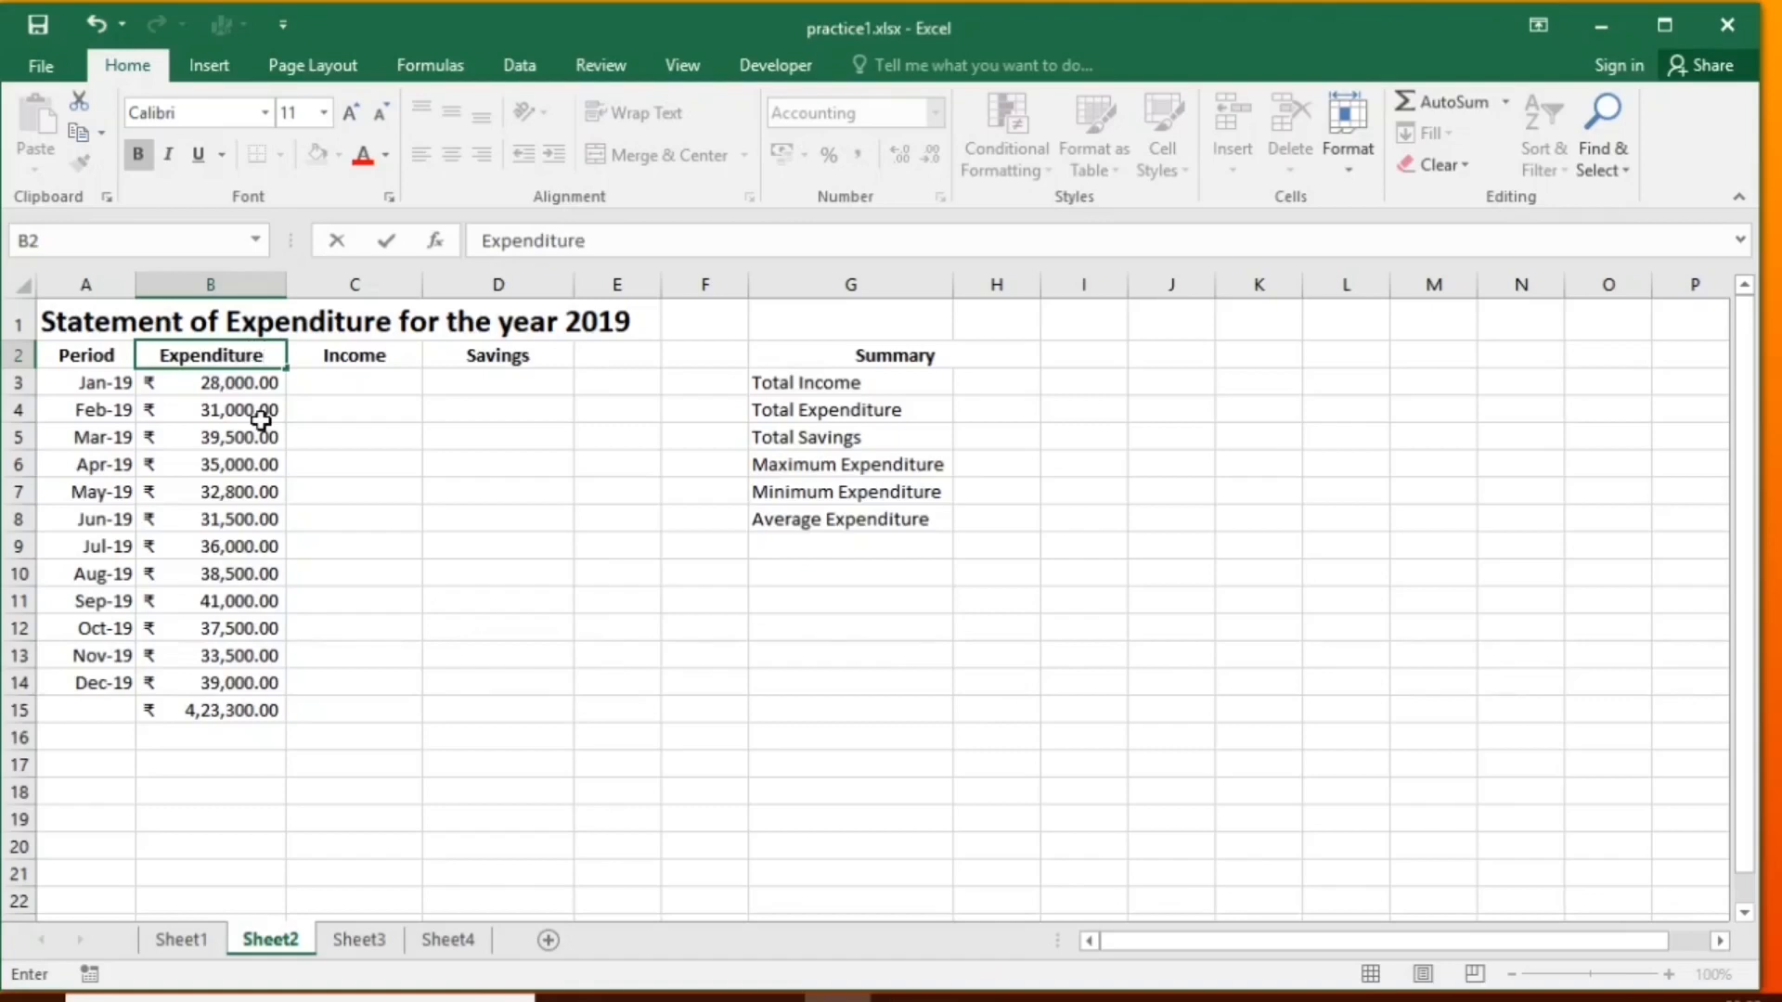
Change the sheet title in A1 to "Statement of Accounts for the year 2019".
click(99, 321)
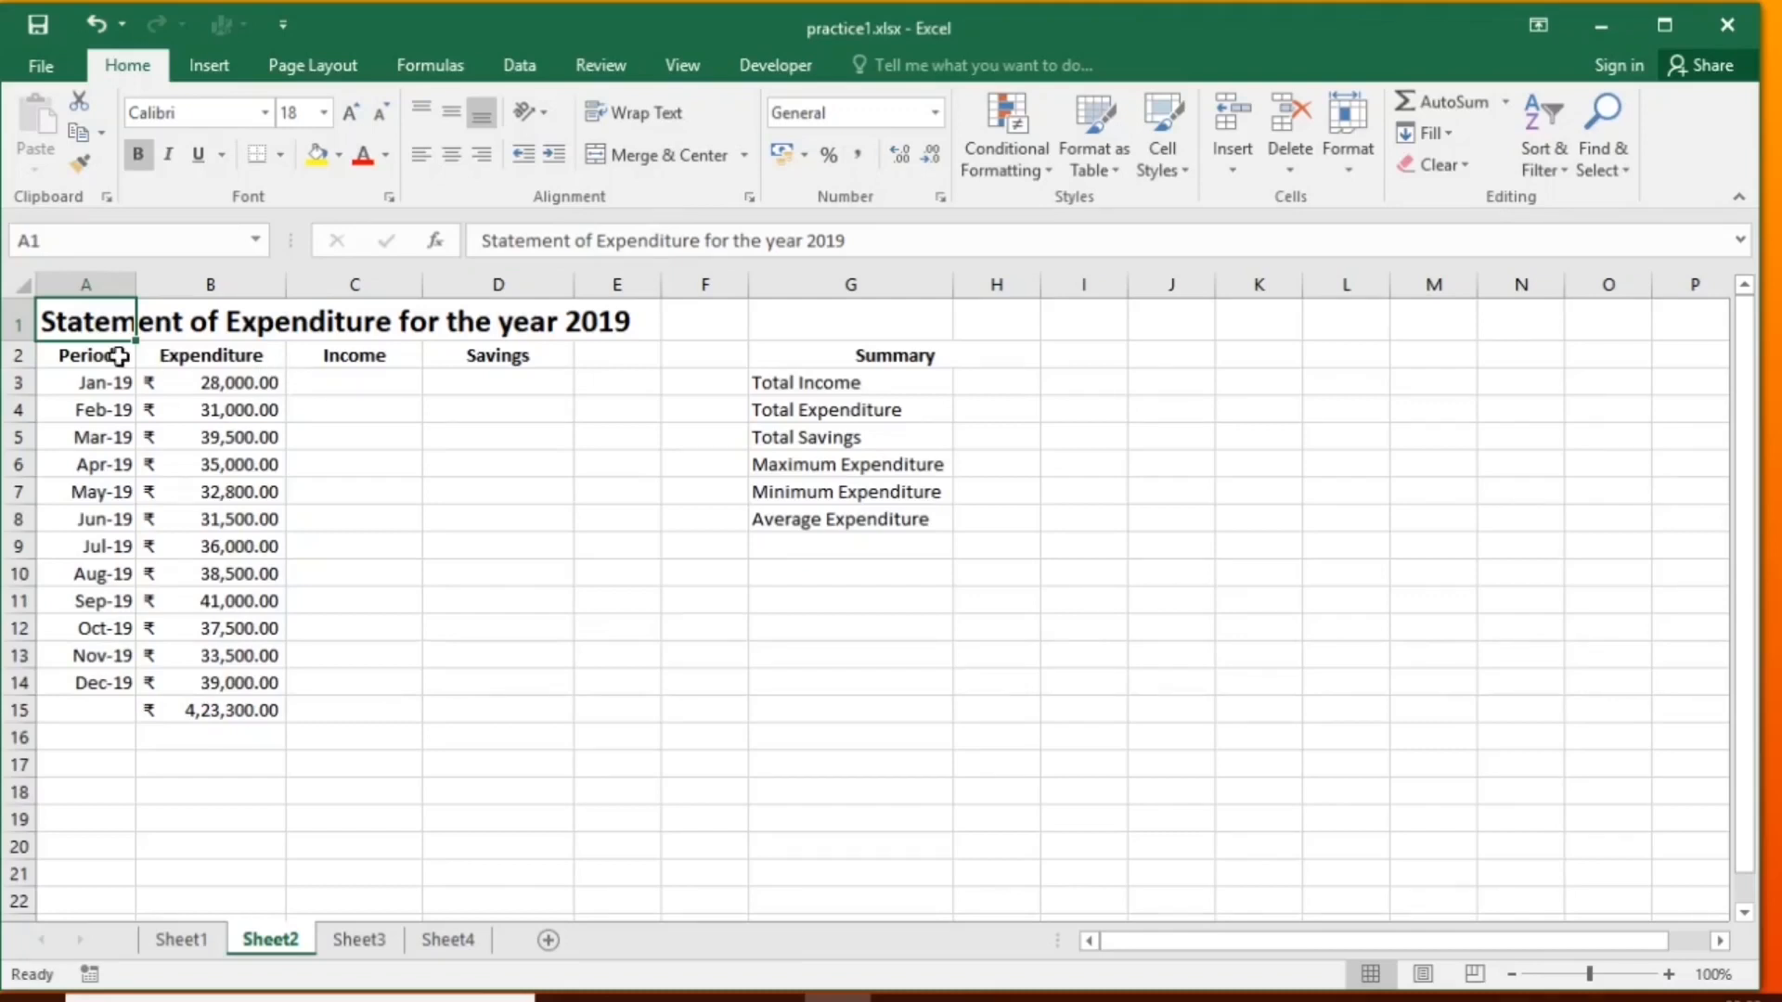
click(601, 244)
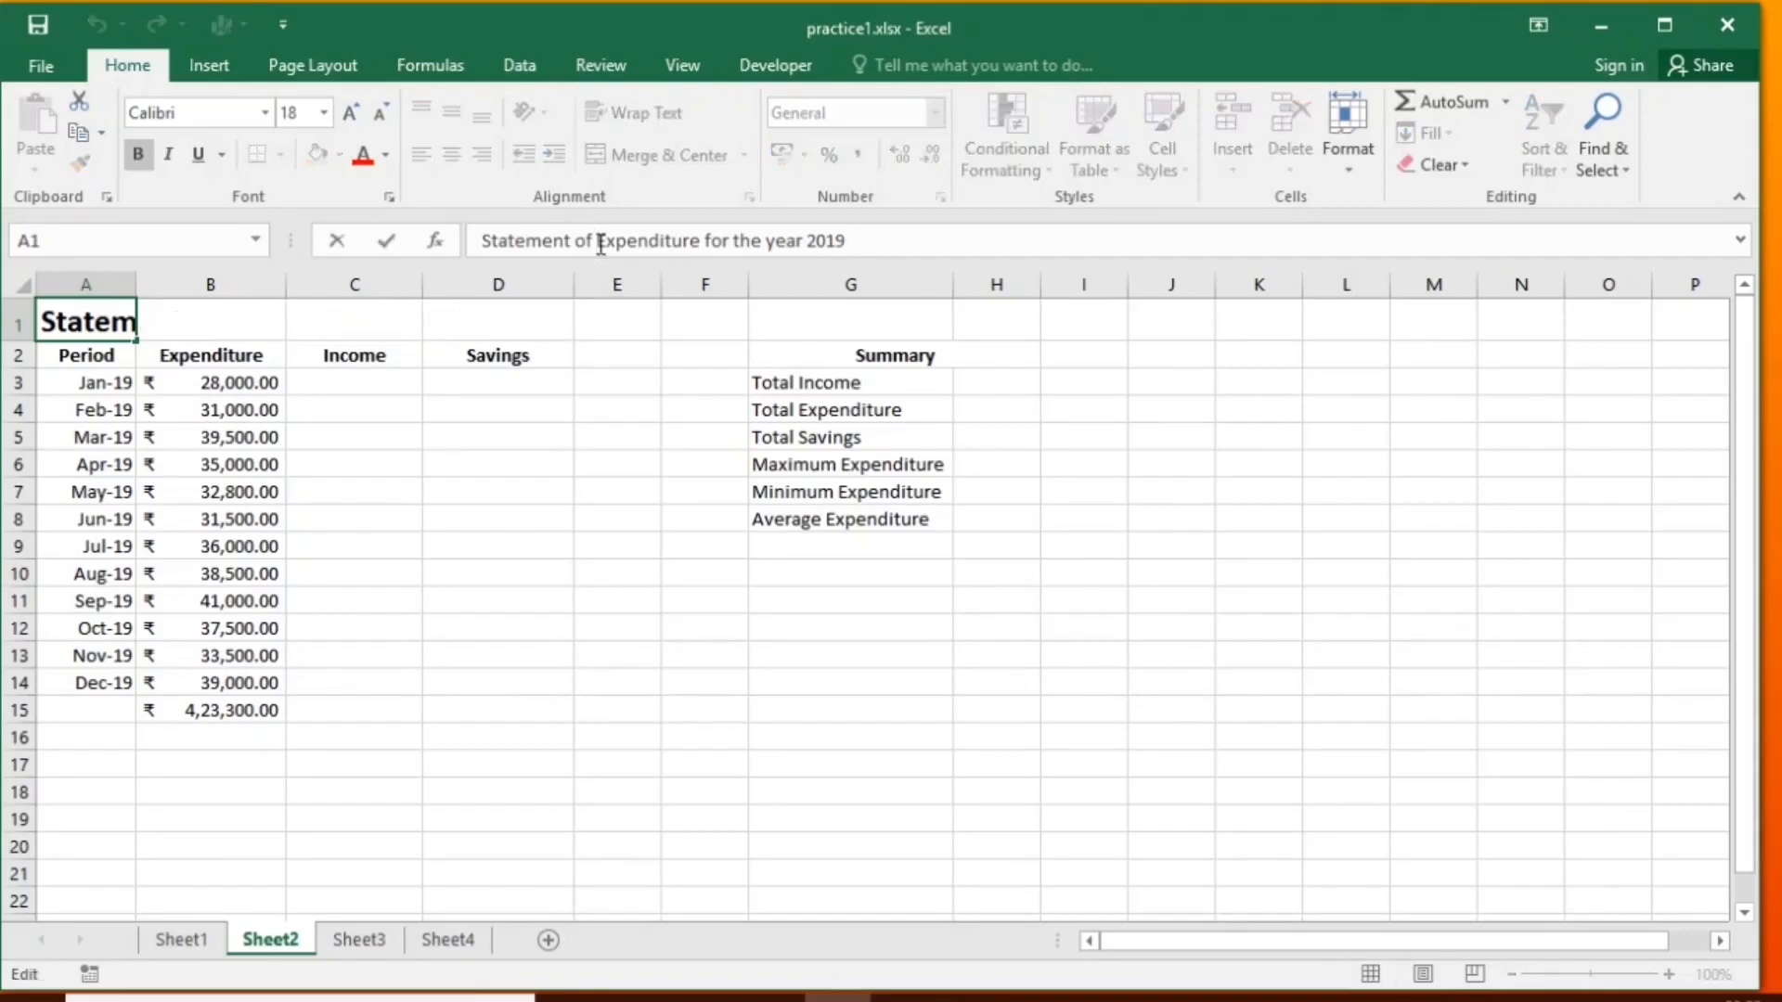
text(Accou)
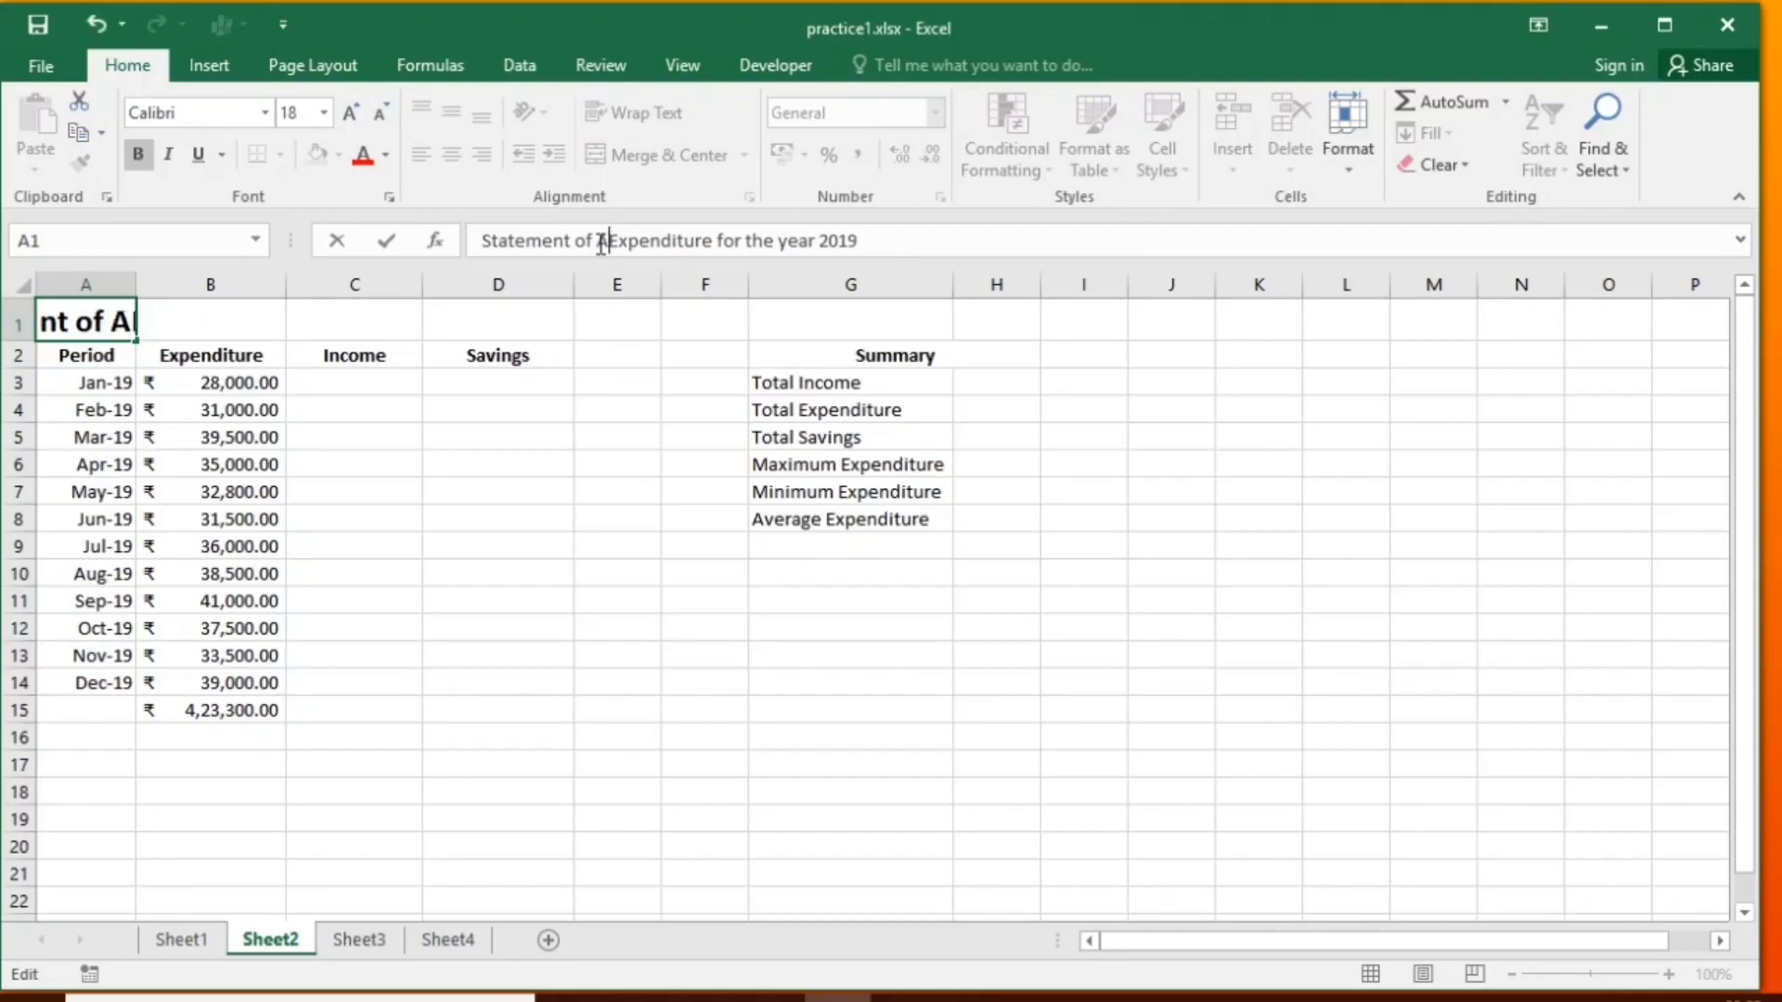
text(nts)
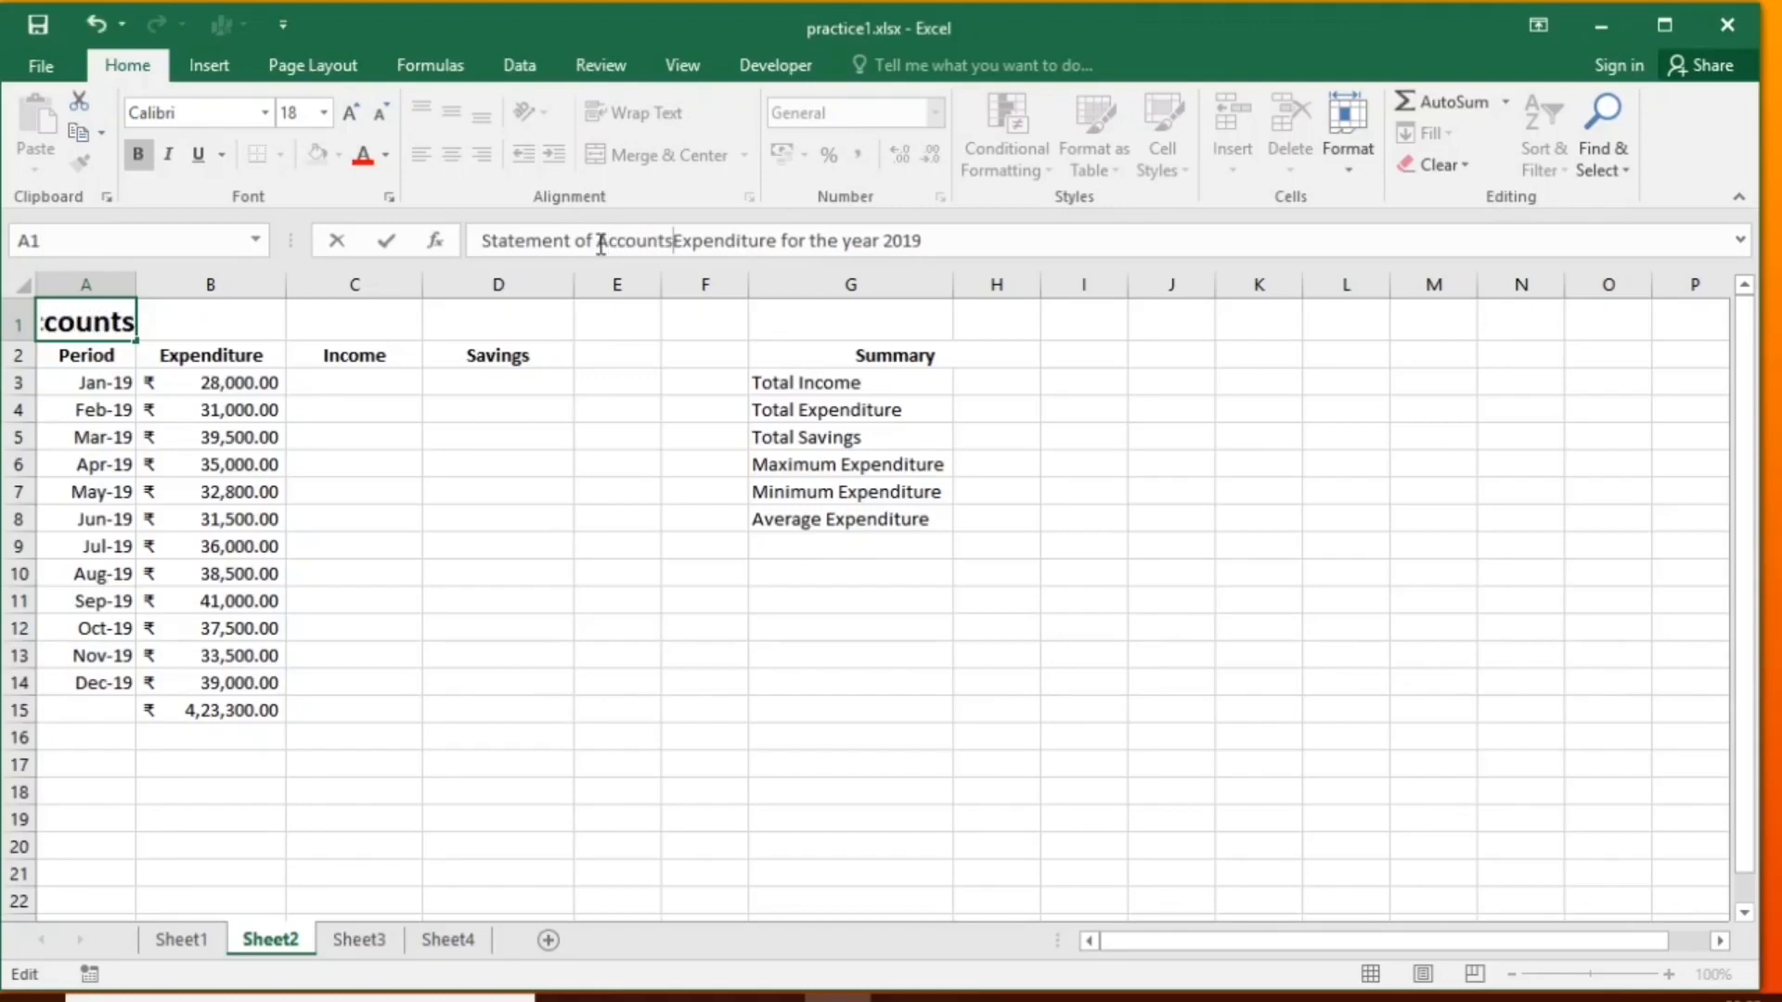
key(Delete)
key(Delete)
key(Delete)
key(Delete)
key(Delete)
key(Delete)
key(Delete)
key(Delete)
key(Delete)
key(Delete)
key(Delete)
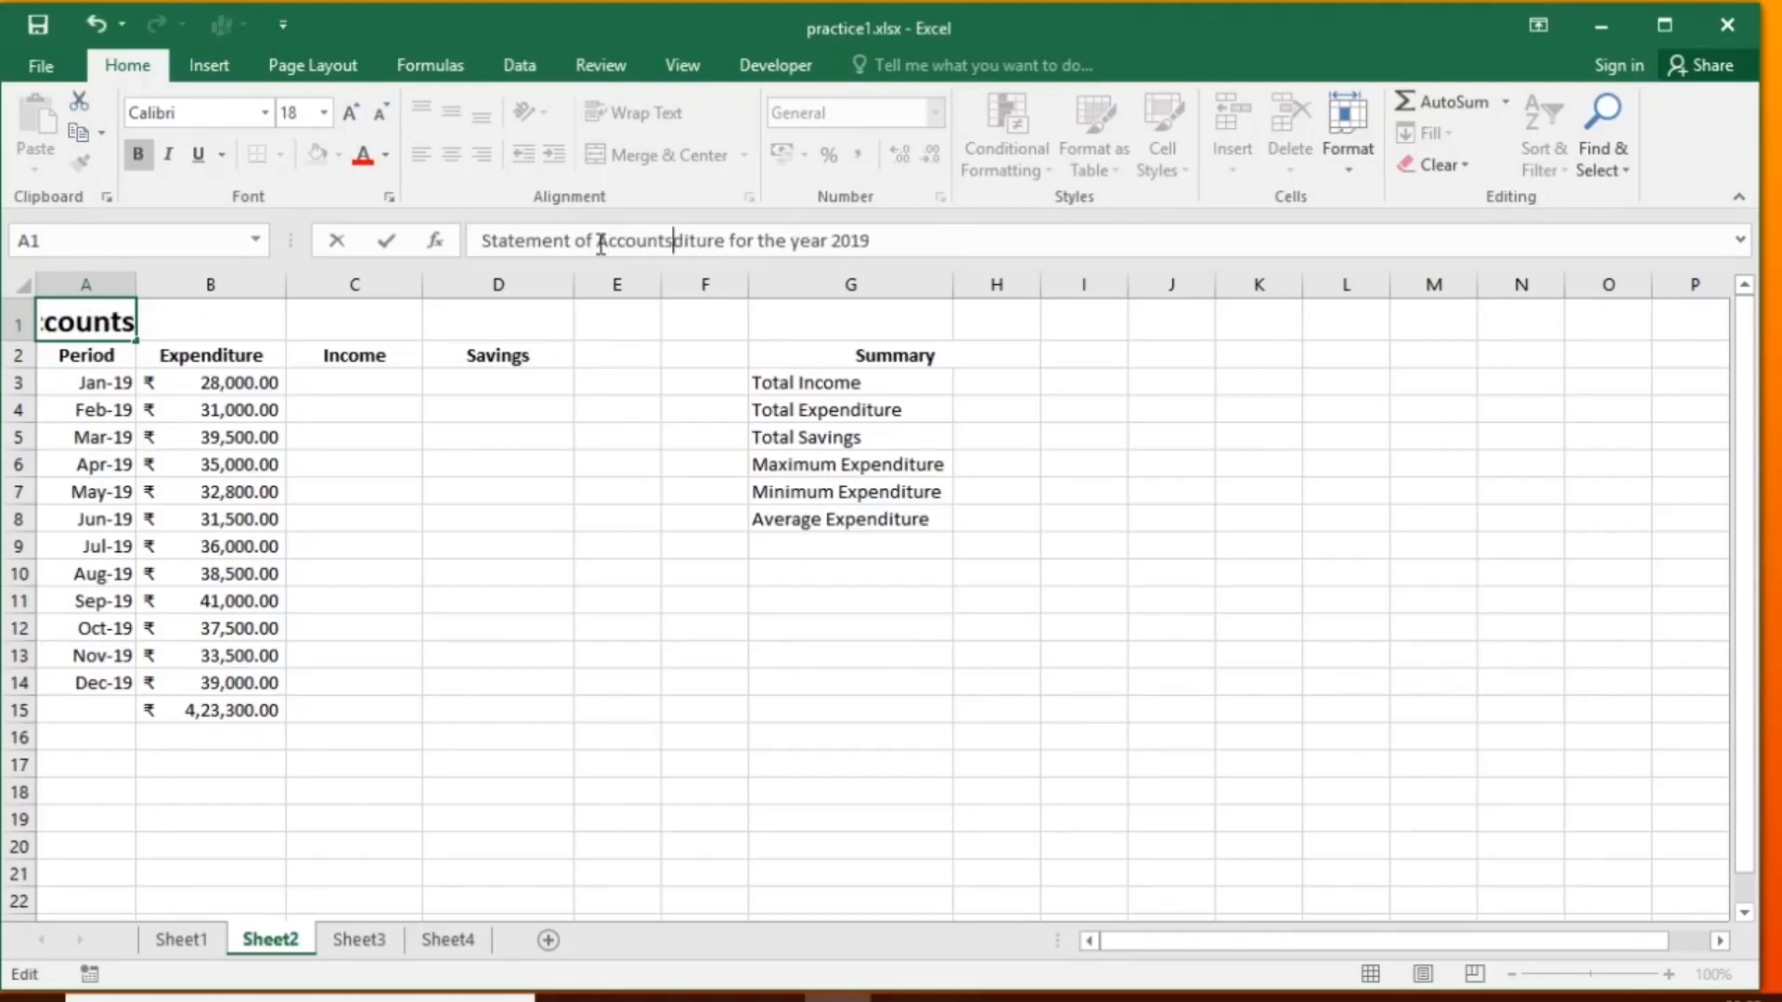
key(Return)
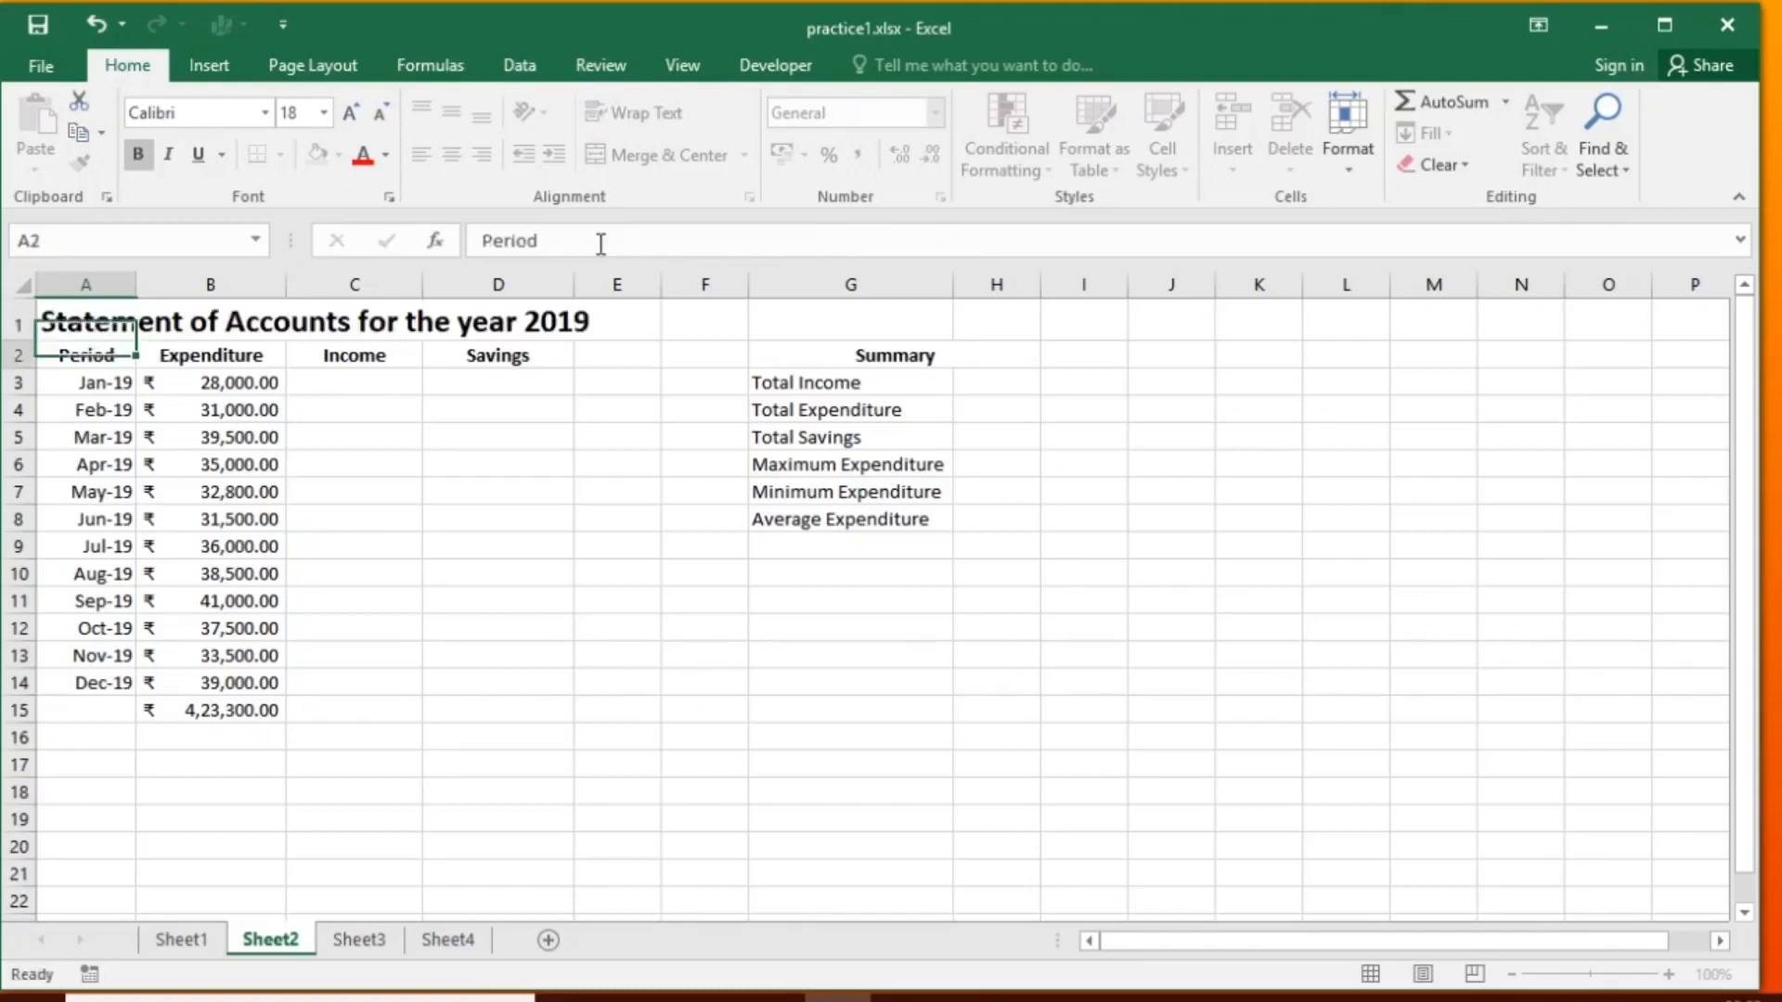
Enter 50000 as the January income in C3.
key(Down)
key(Right)
key(Right)
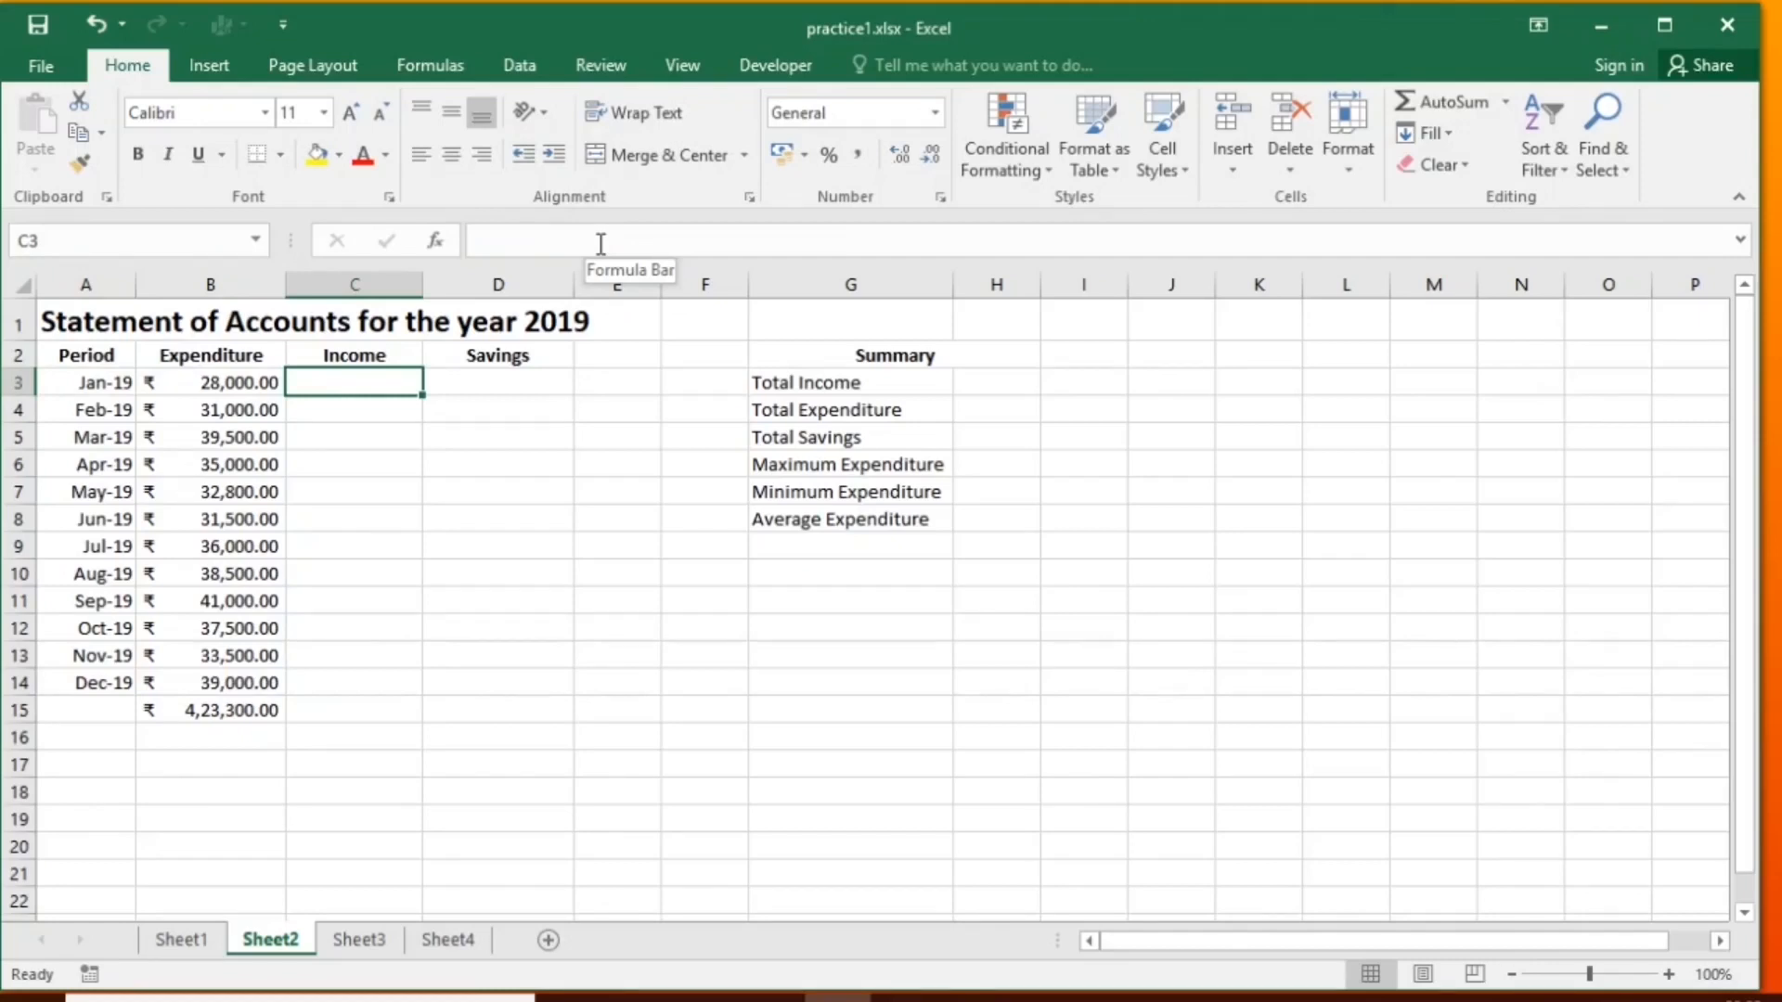
text(50000)
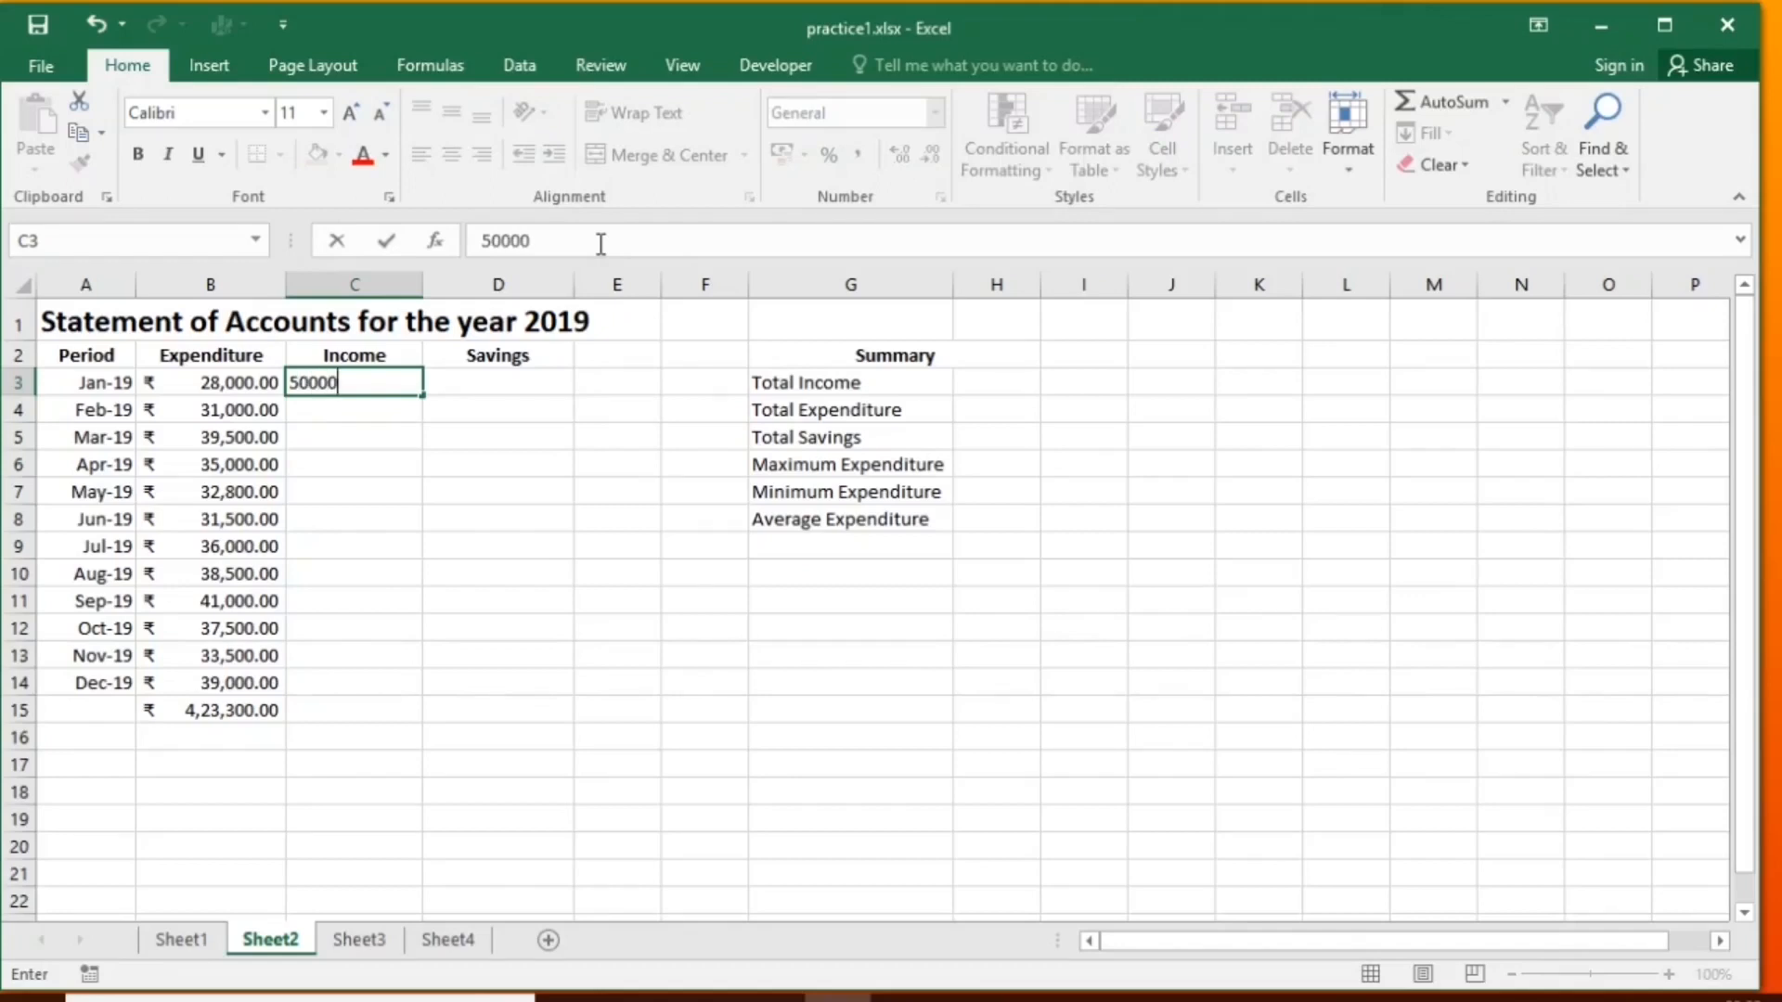
key(Return)
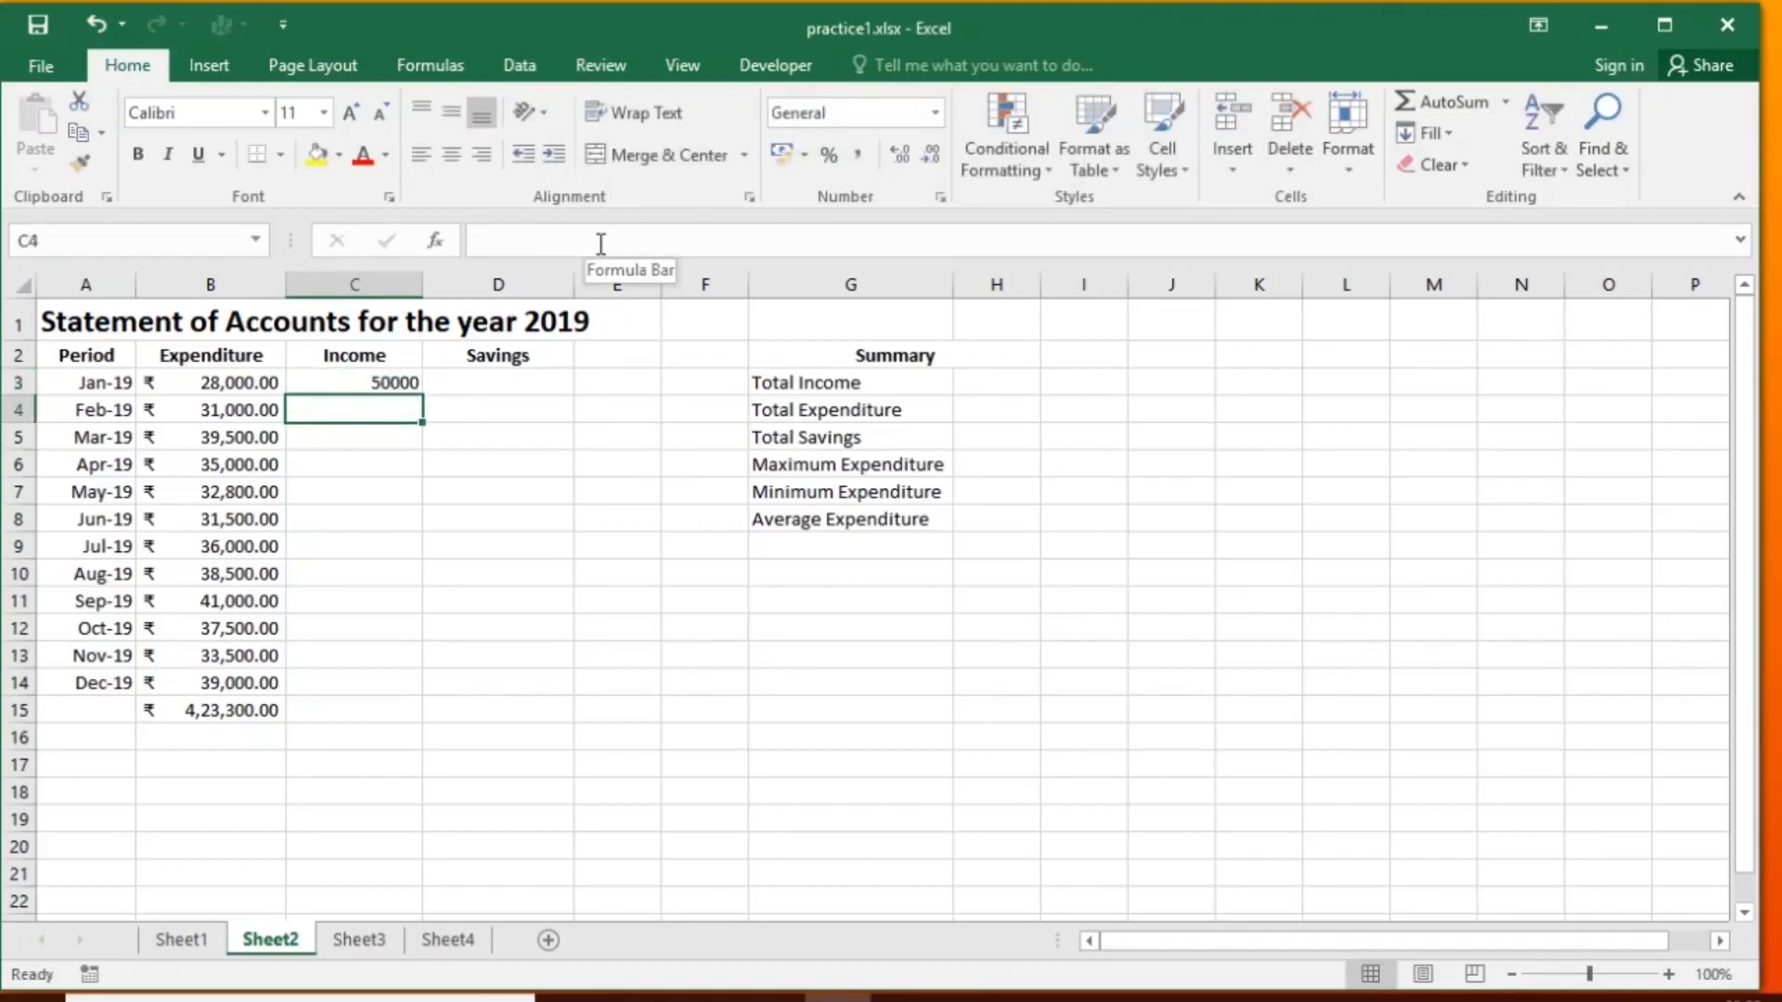
Copy the January income into the February to June cells, C4:C8.
key(Up)
key(ctrl+c)
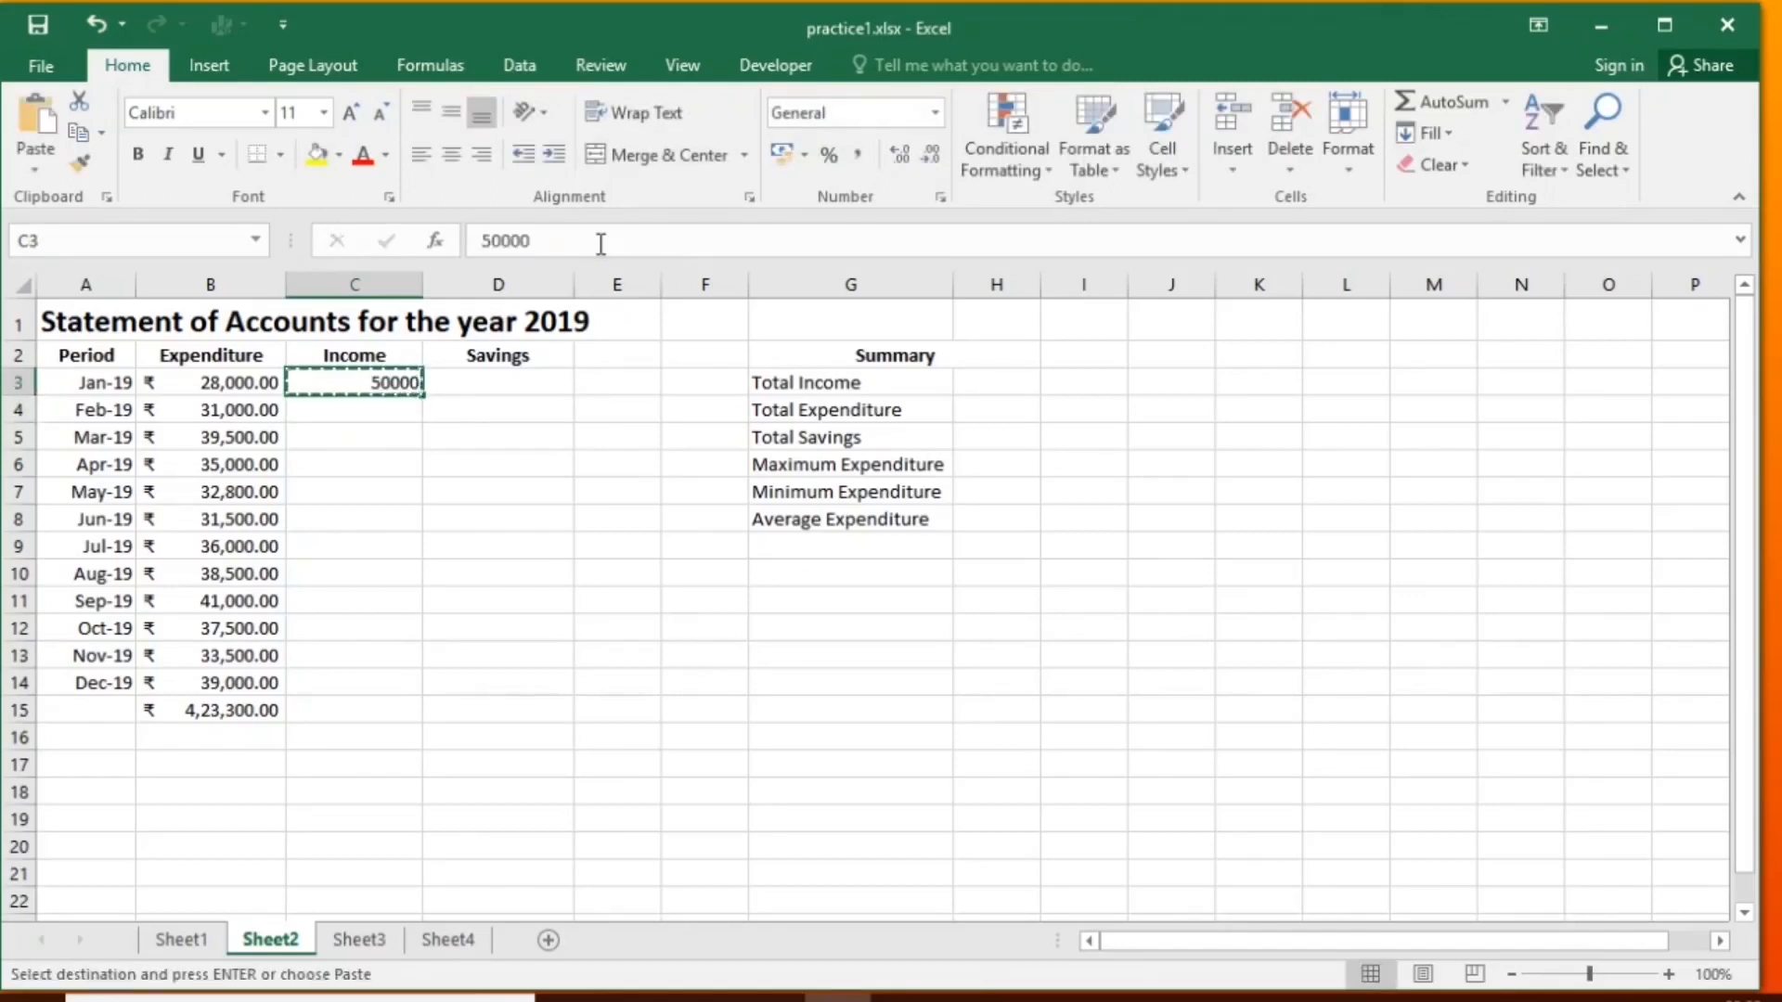
key(Down)
key(shift+Down)
key(shift+Down)
key(shift+Down)
key(shift+Down)
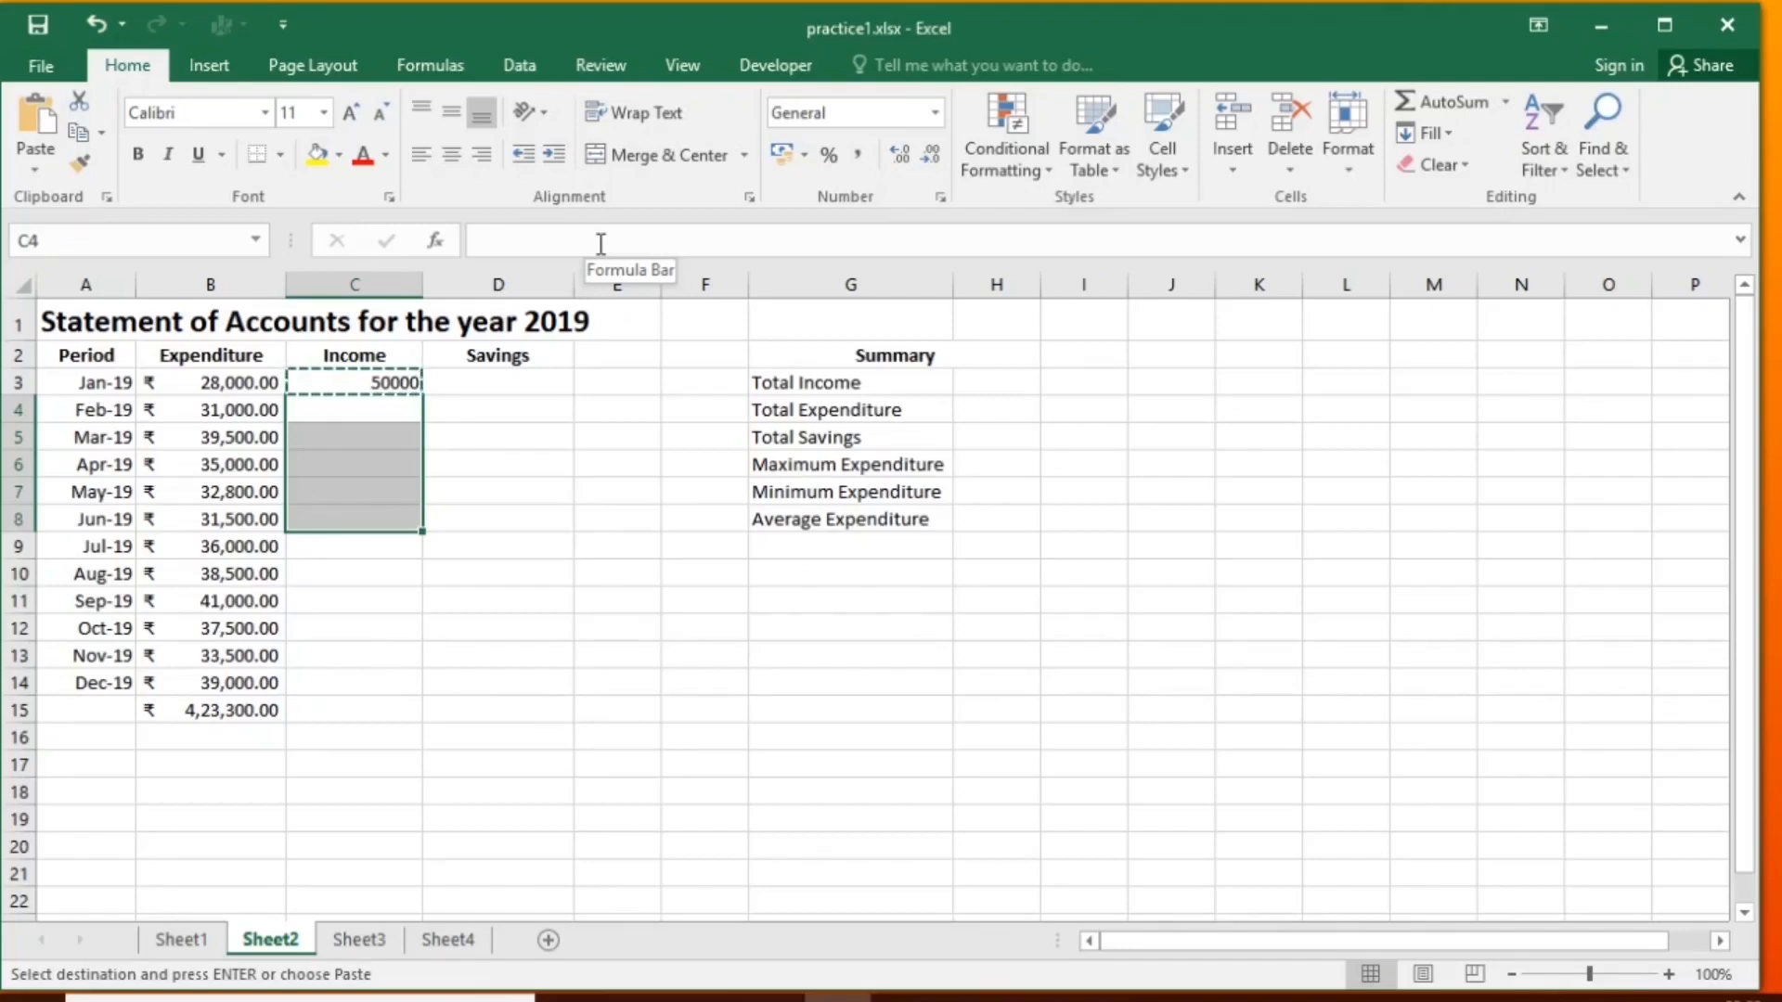
key(ctrl+v)
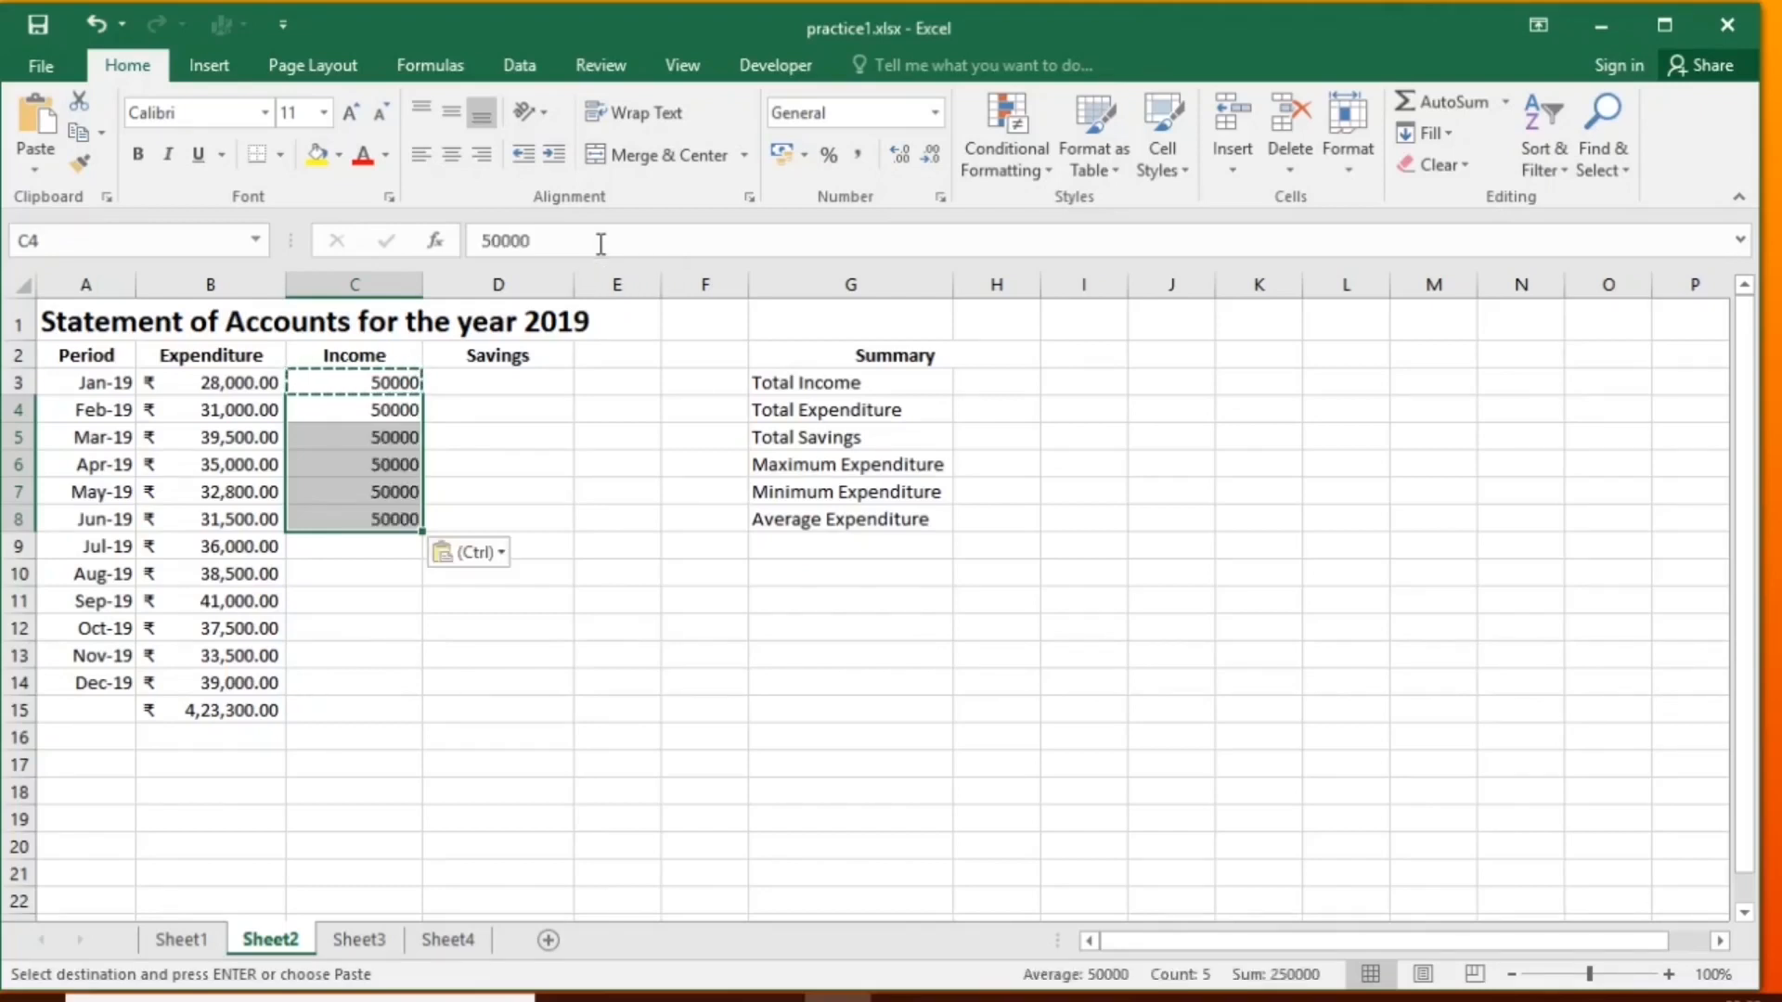
Enter 55000 as the July income in C9.
key(Down)
key(Down)
key(Down)
key(Down)
key(Down)
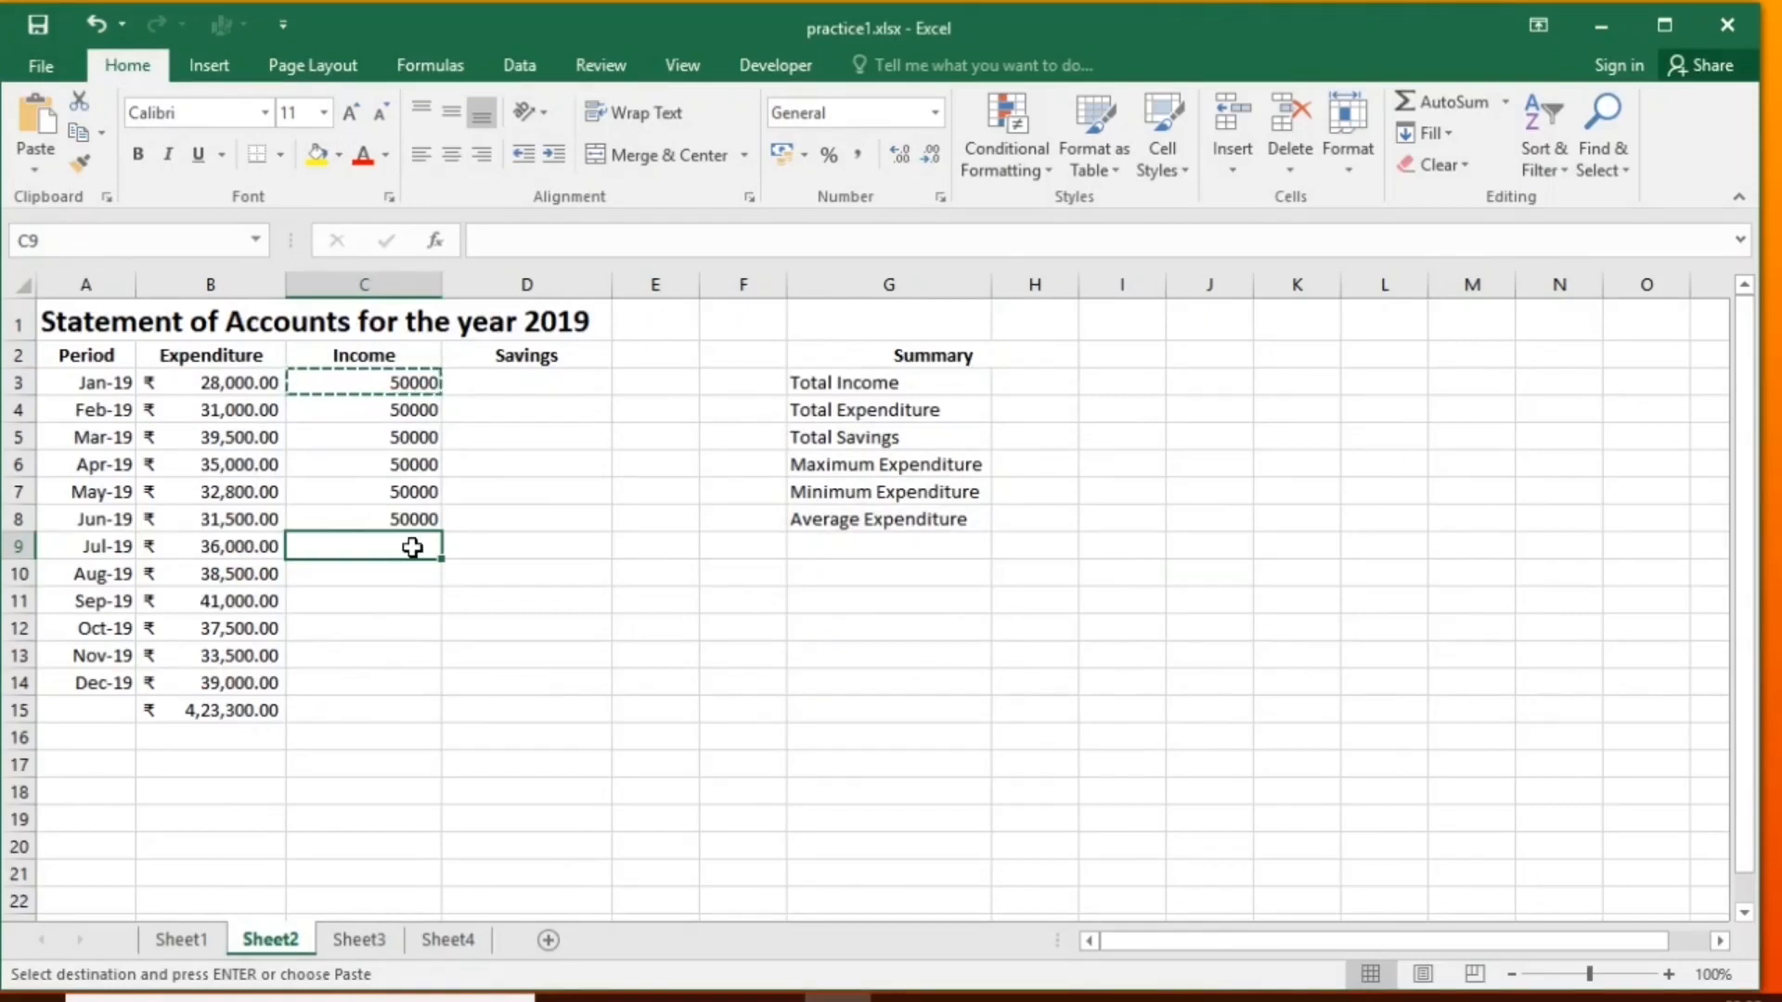
text(500)
key(BackSpace)
key(BackSpace)
text(5000)
key(Return)
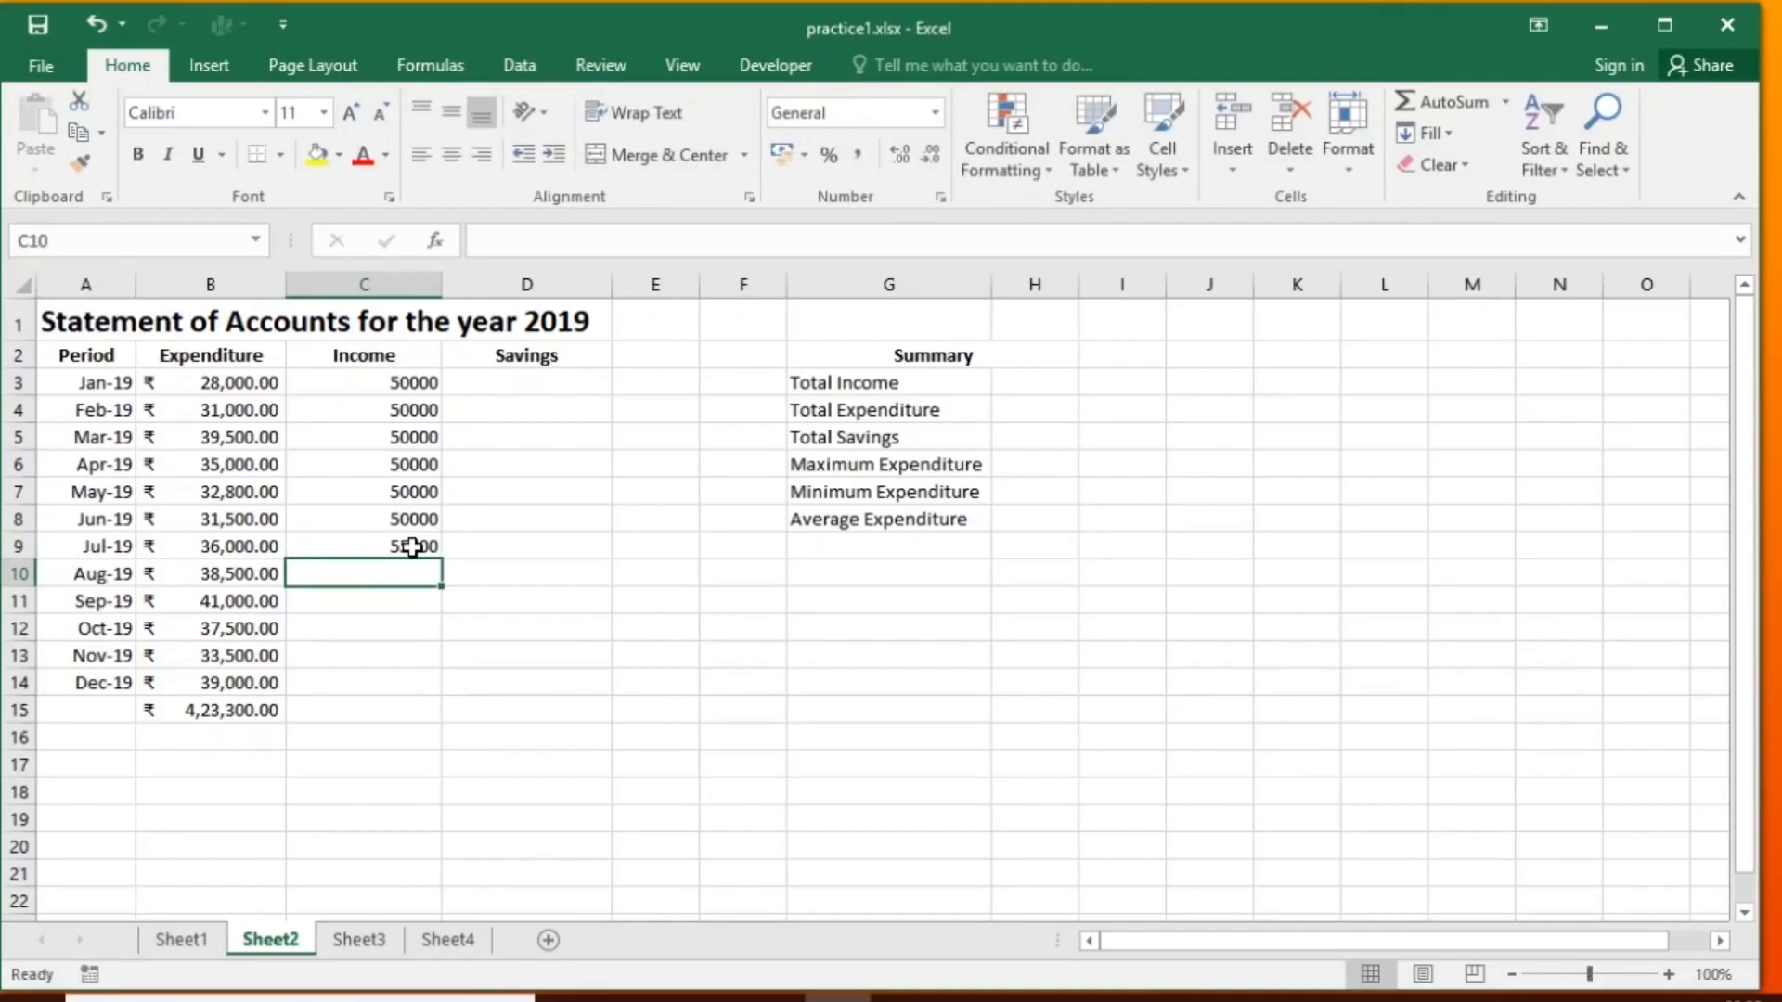
Fill the July income down through December, C10:C14.
click(423, 547)
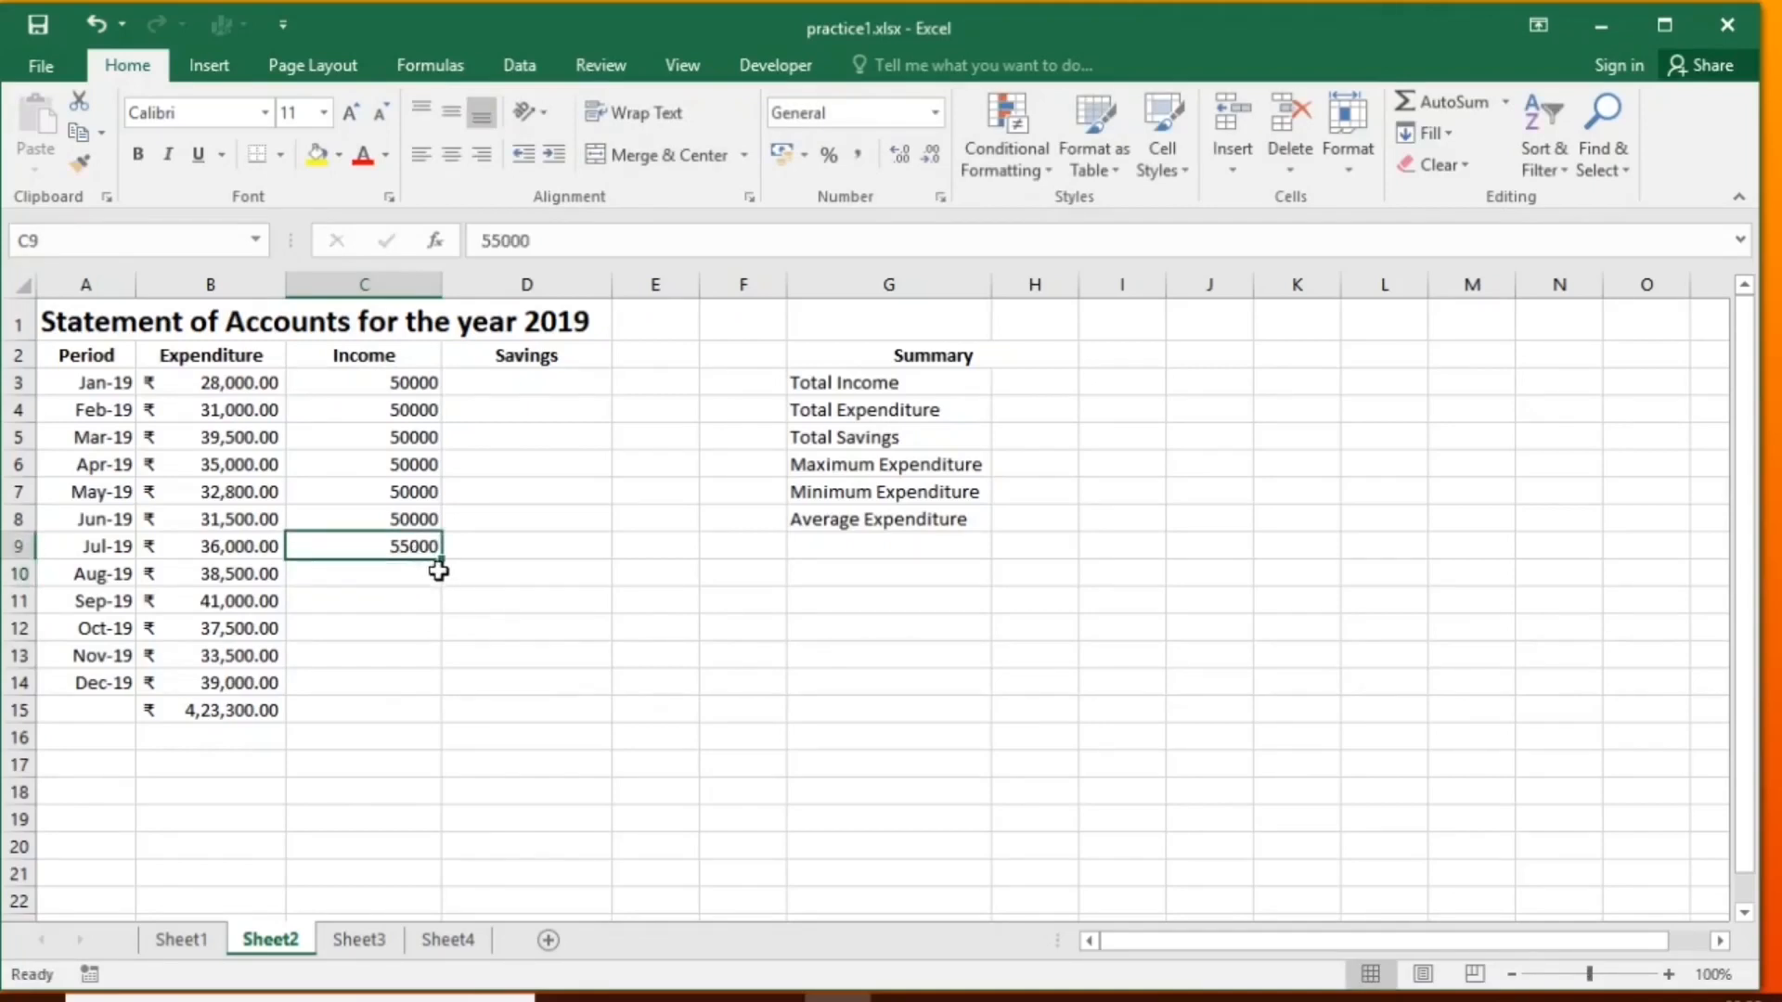
key(Return)
click(428, 549)
drag(441, 557, 432, 697)
Calculate the January savings in D3 with =C3-B3 and fill the formula down through December in D14.
click(526, 382)
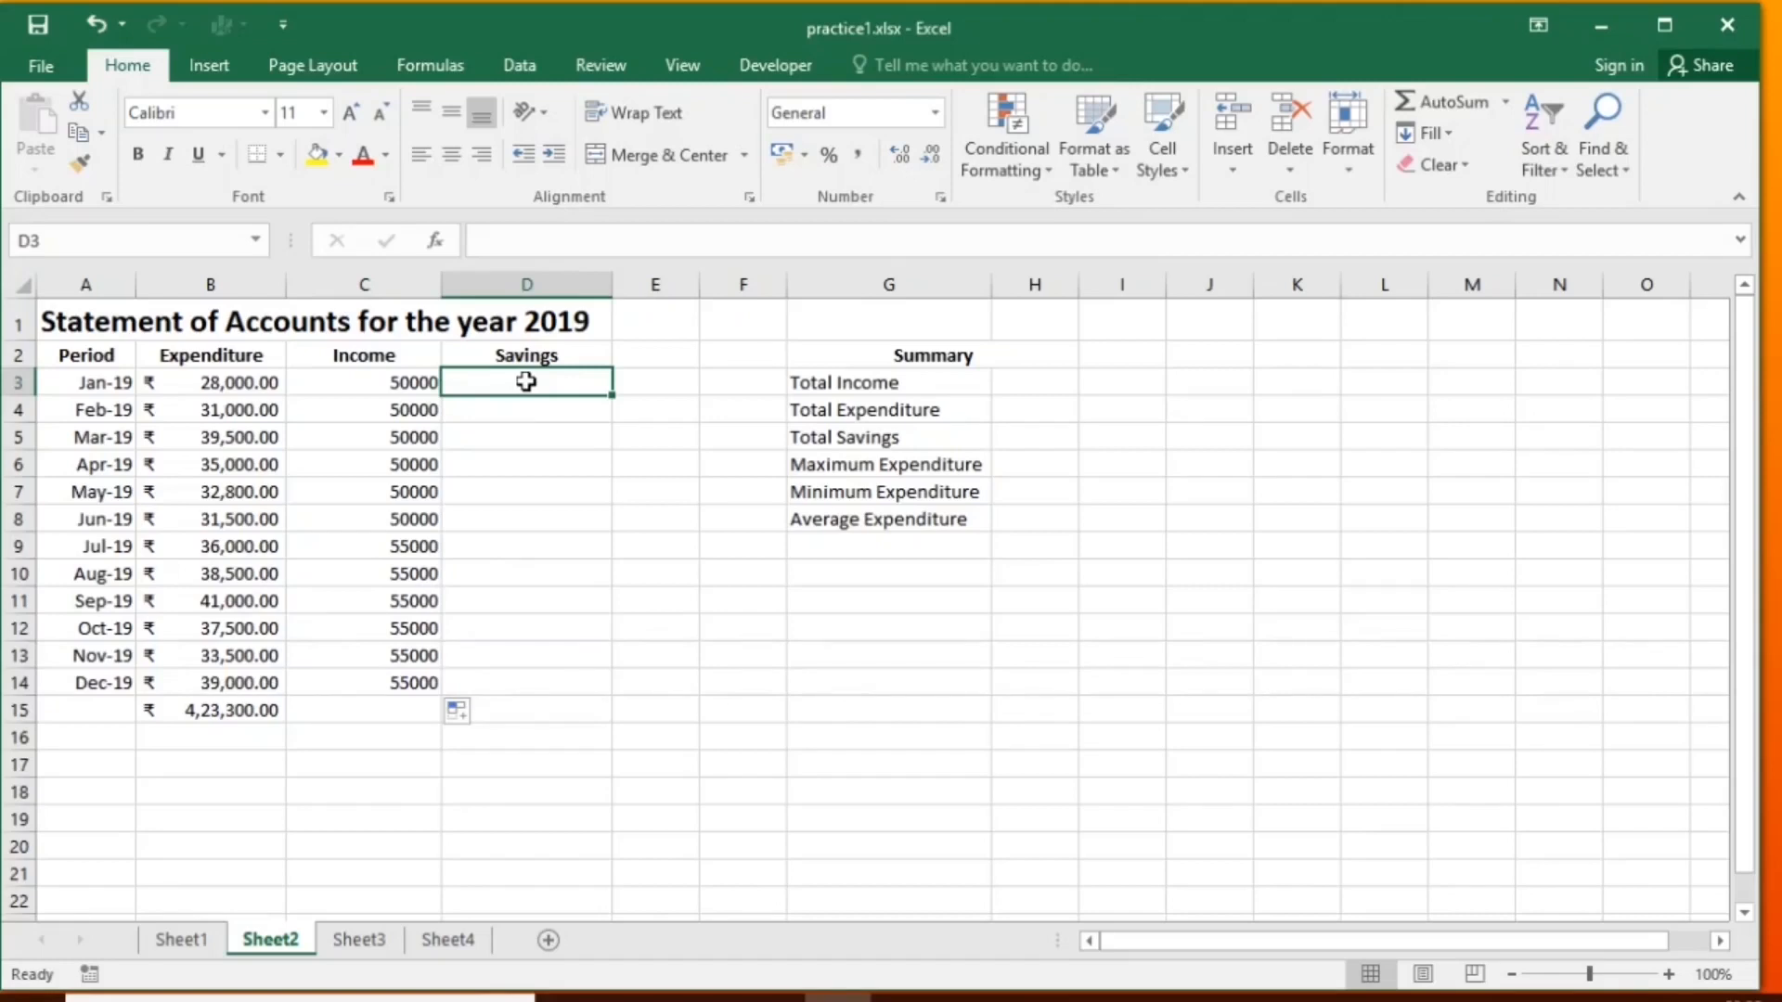
text(=)
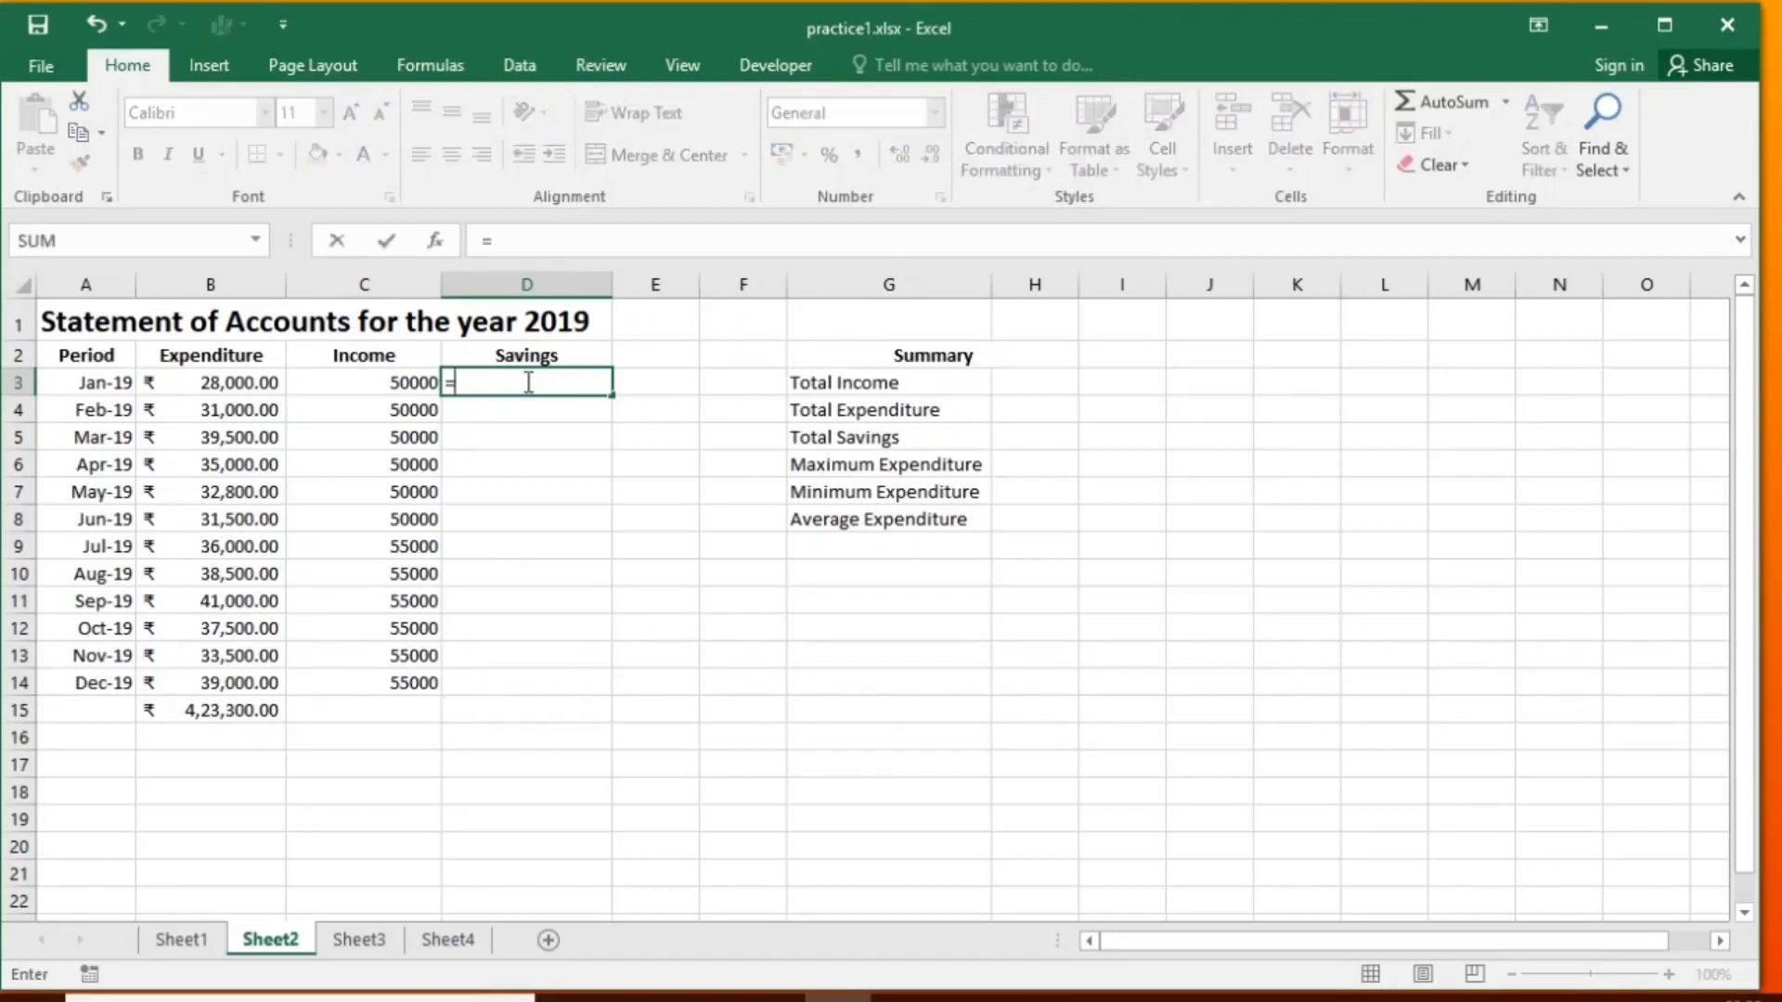
click(391, 377)
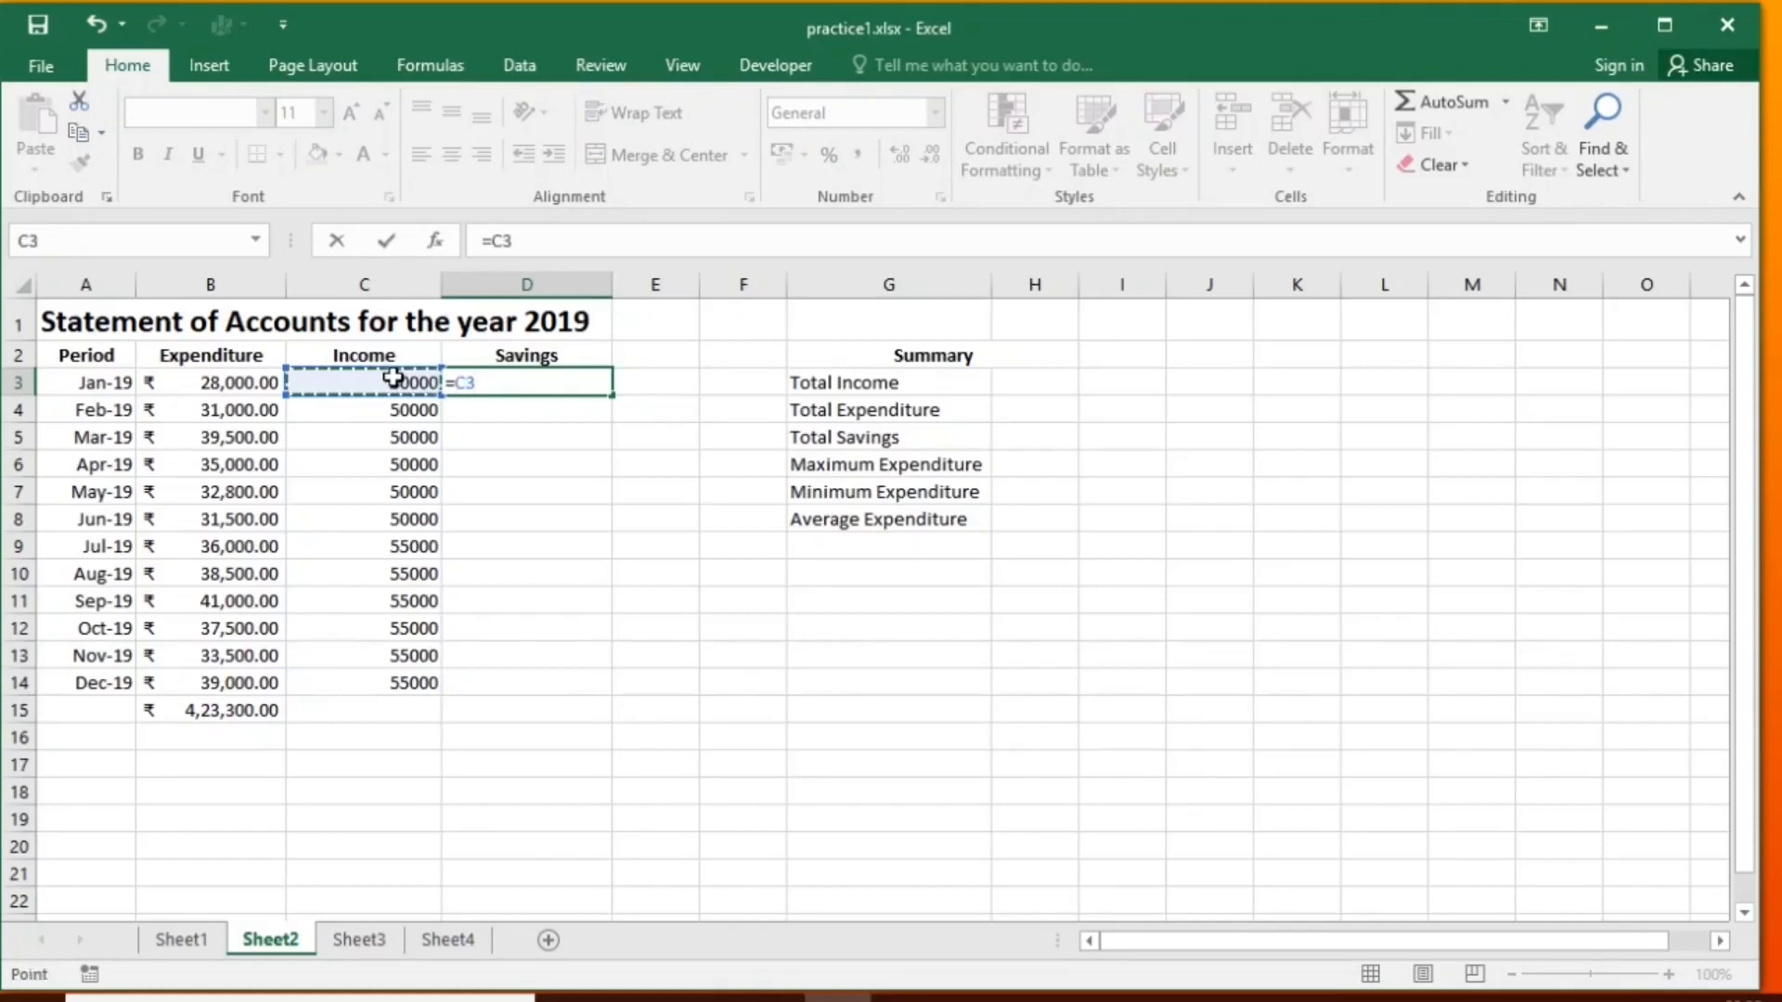
text(-)
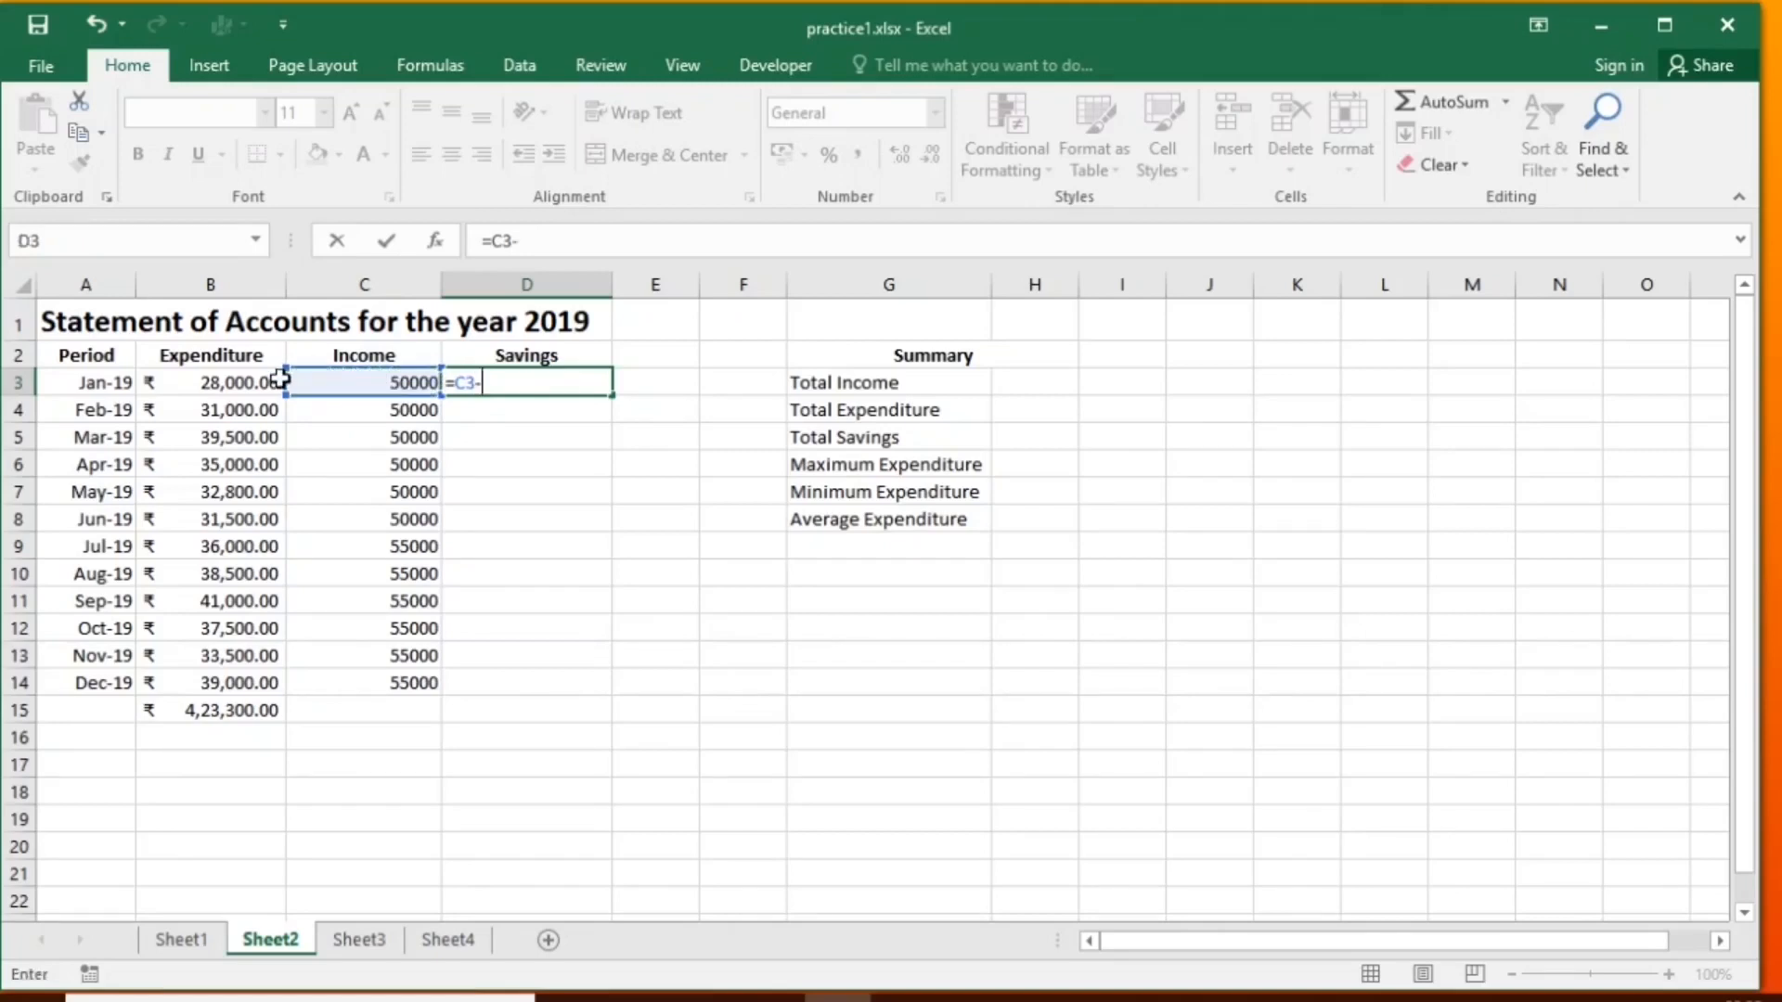
click(203, 383)
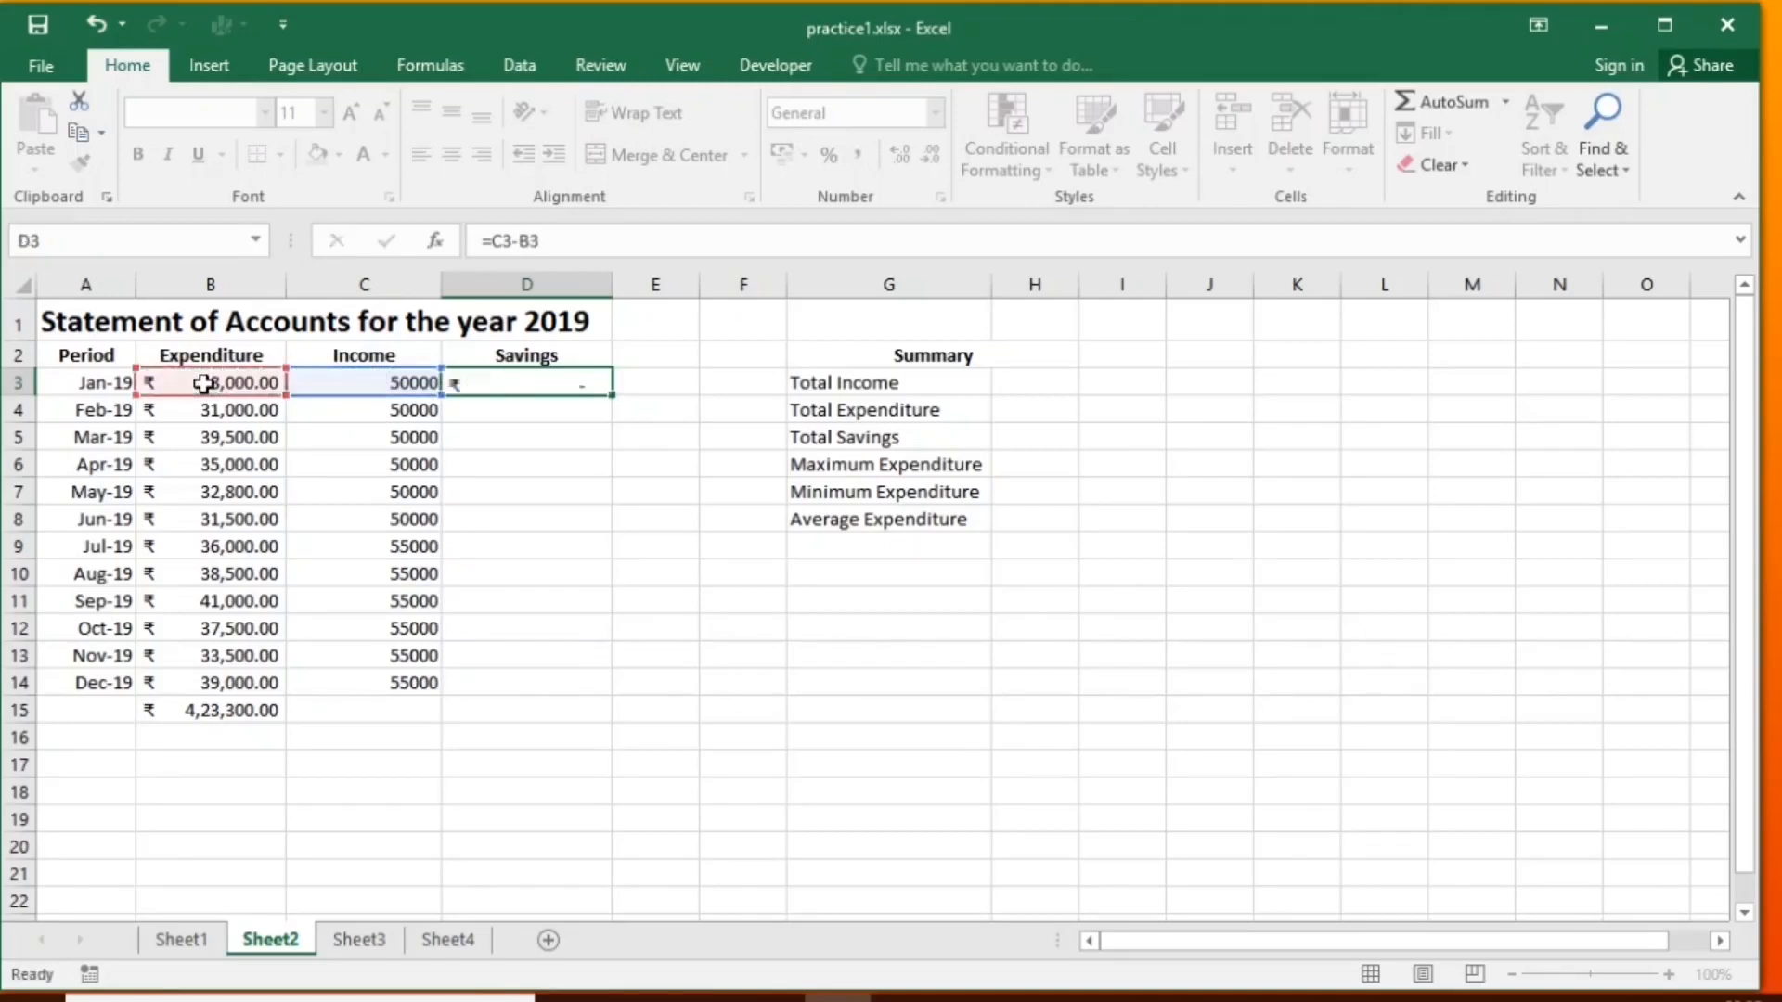
key(Return)
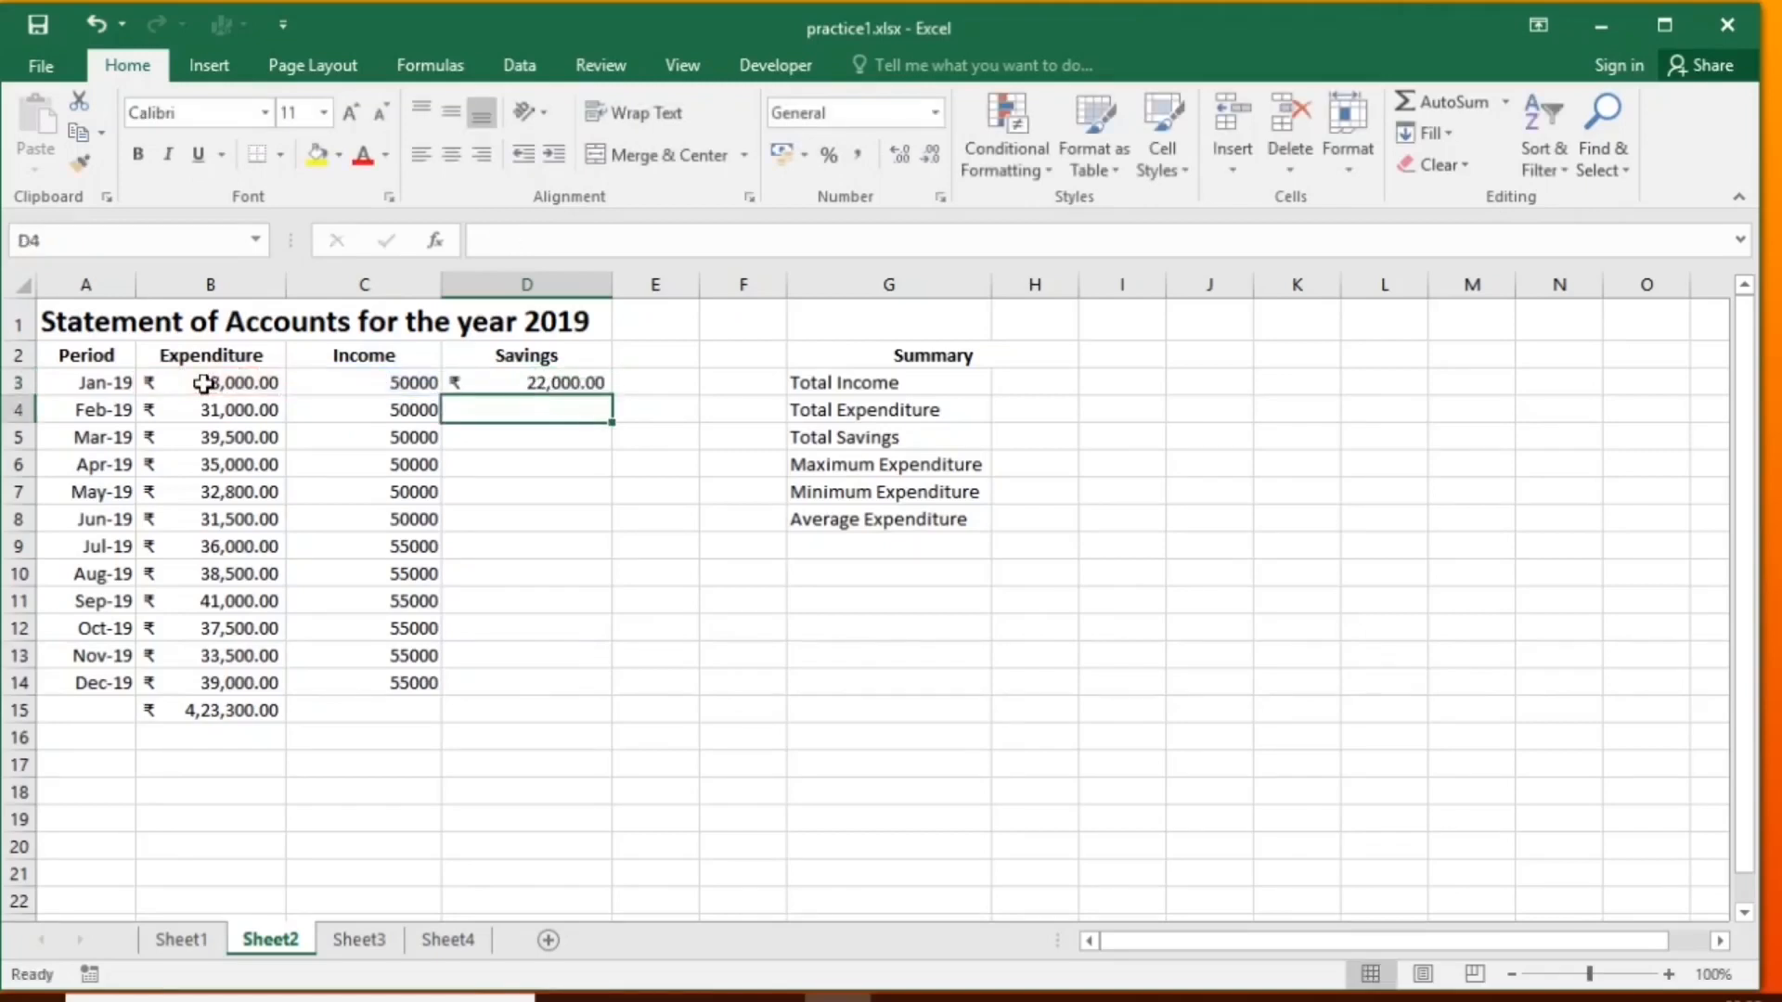
click(565, 383)
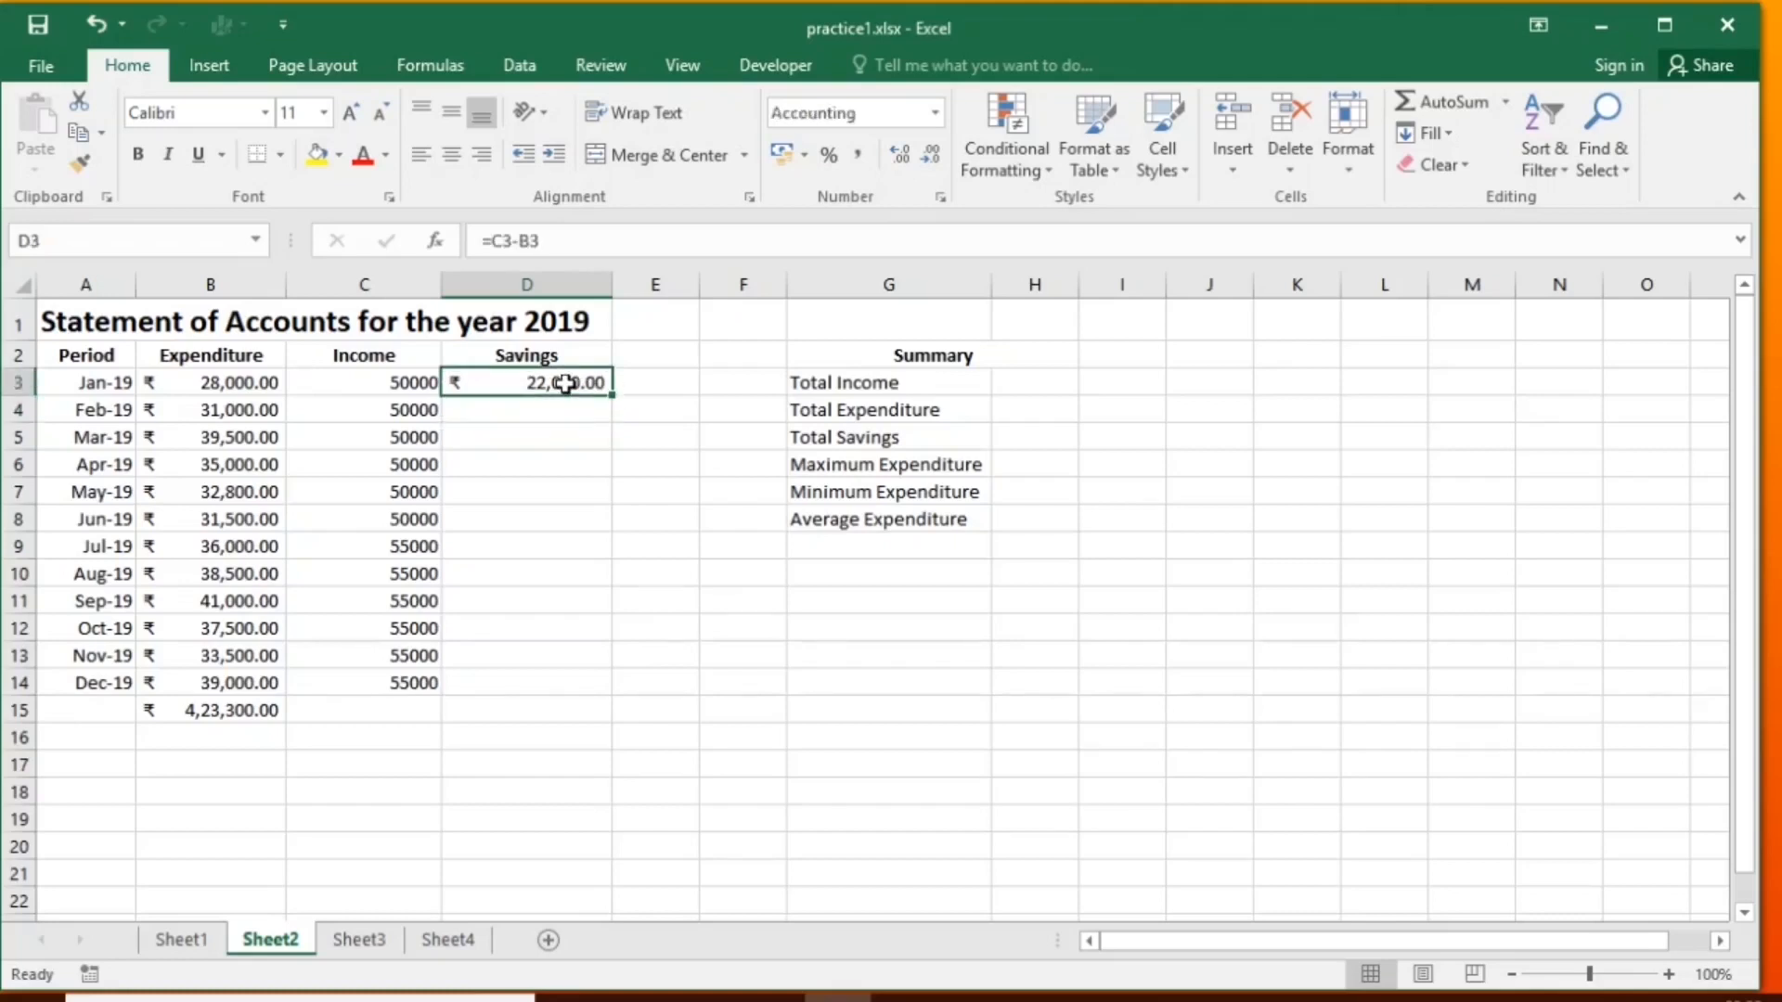
double_click(613, 395)
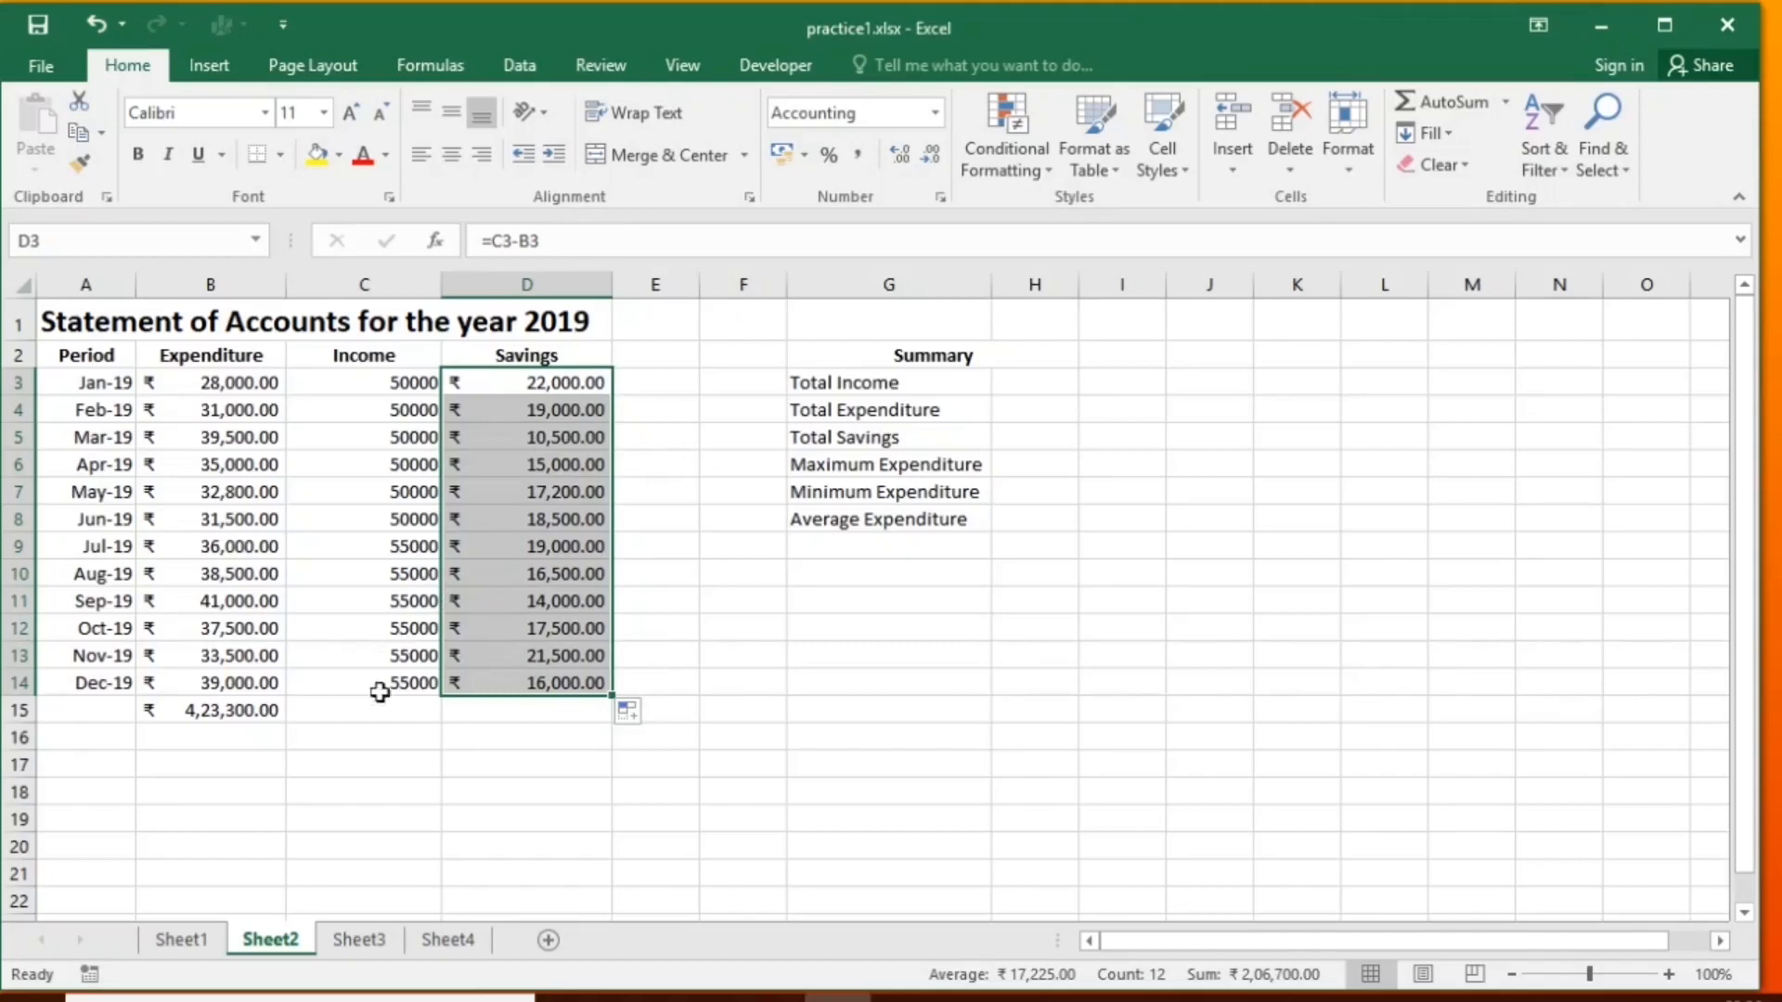
Apply the Accounting number format to the whole Income column.
click(371, 284)
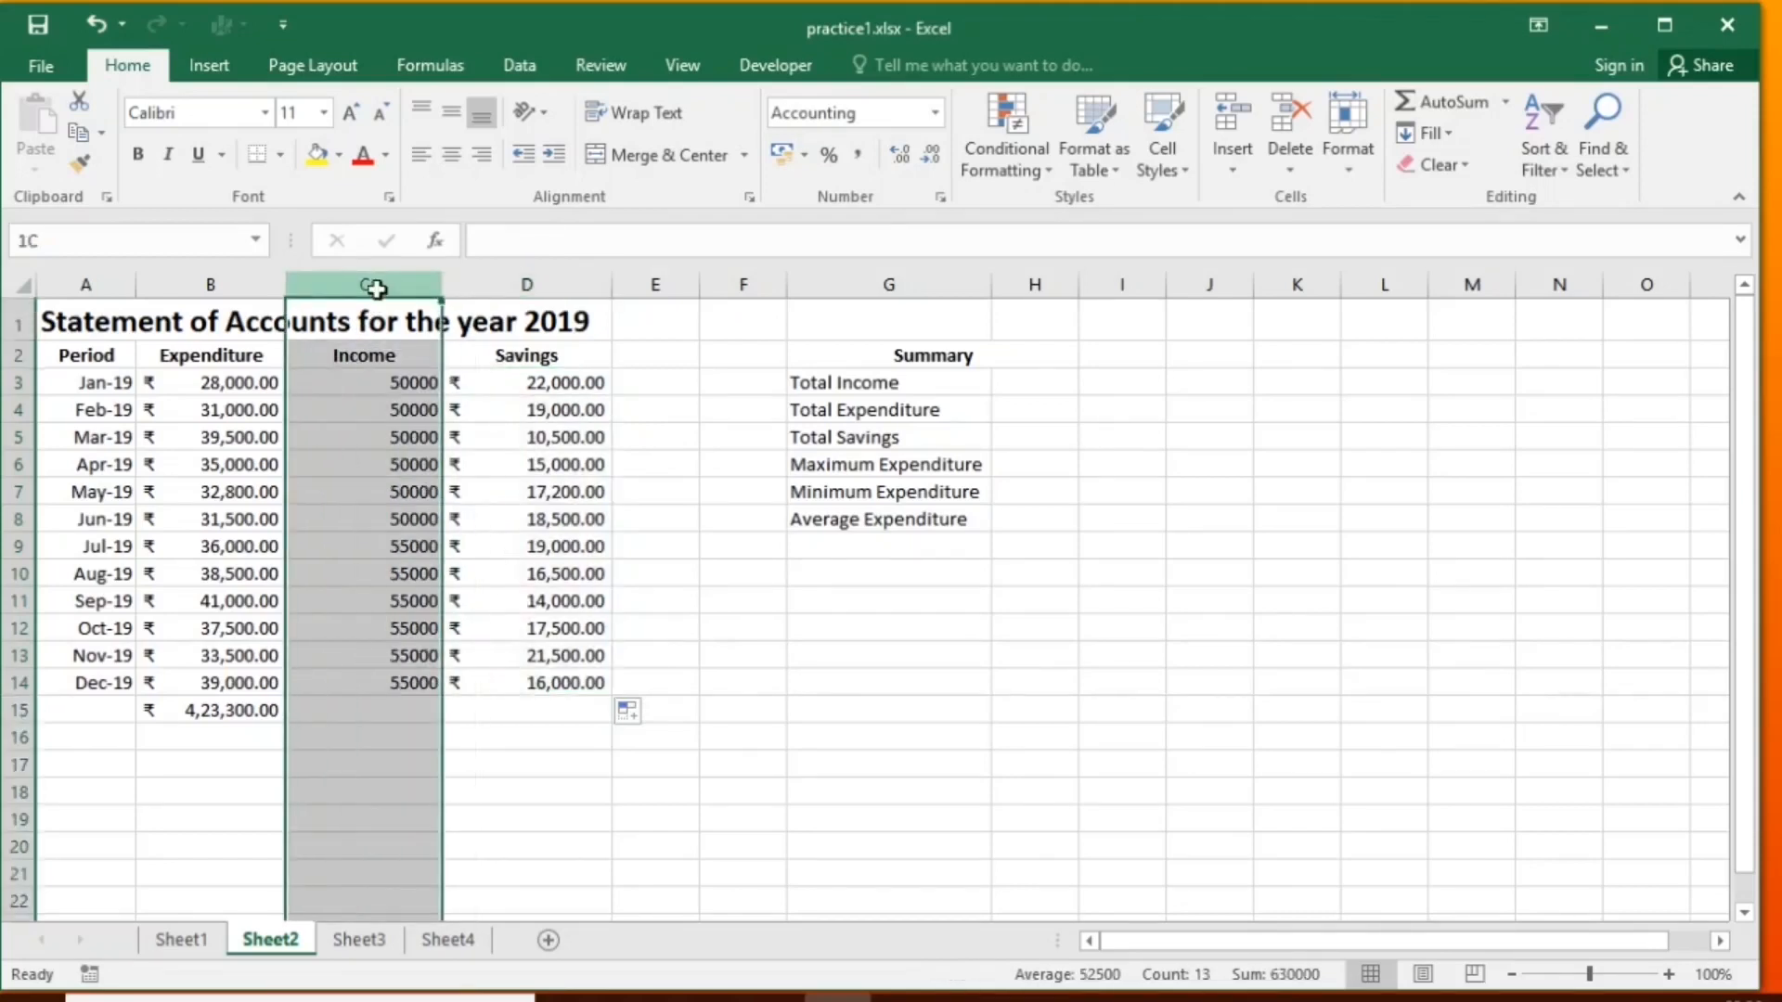
click(938, 116)
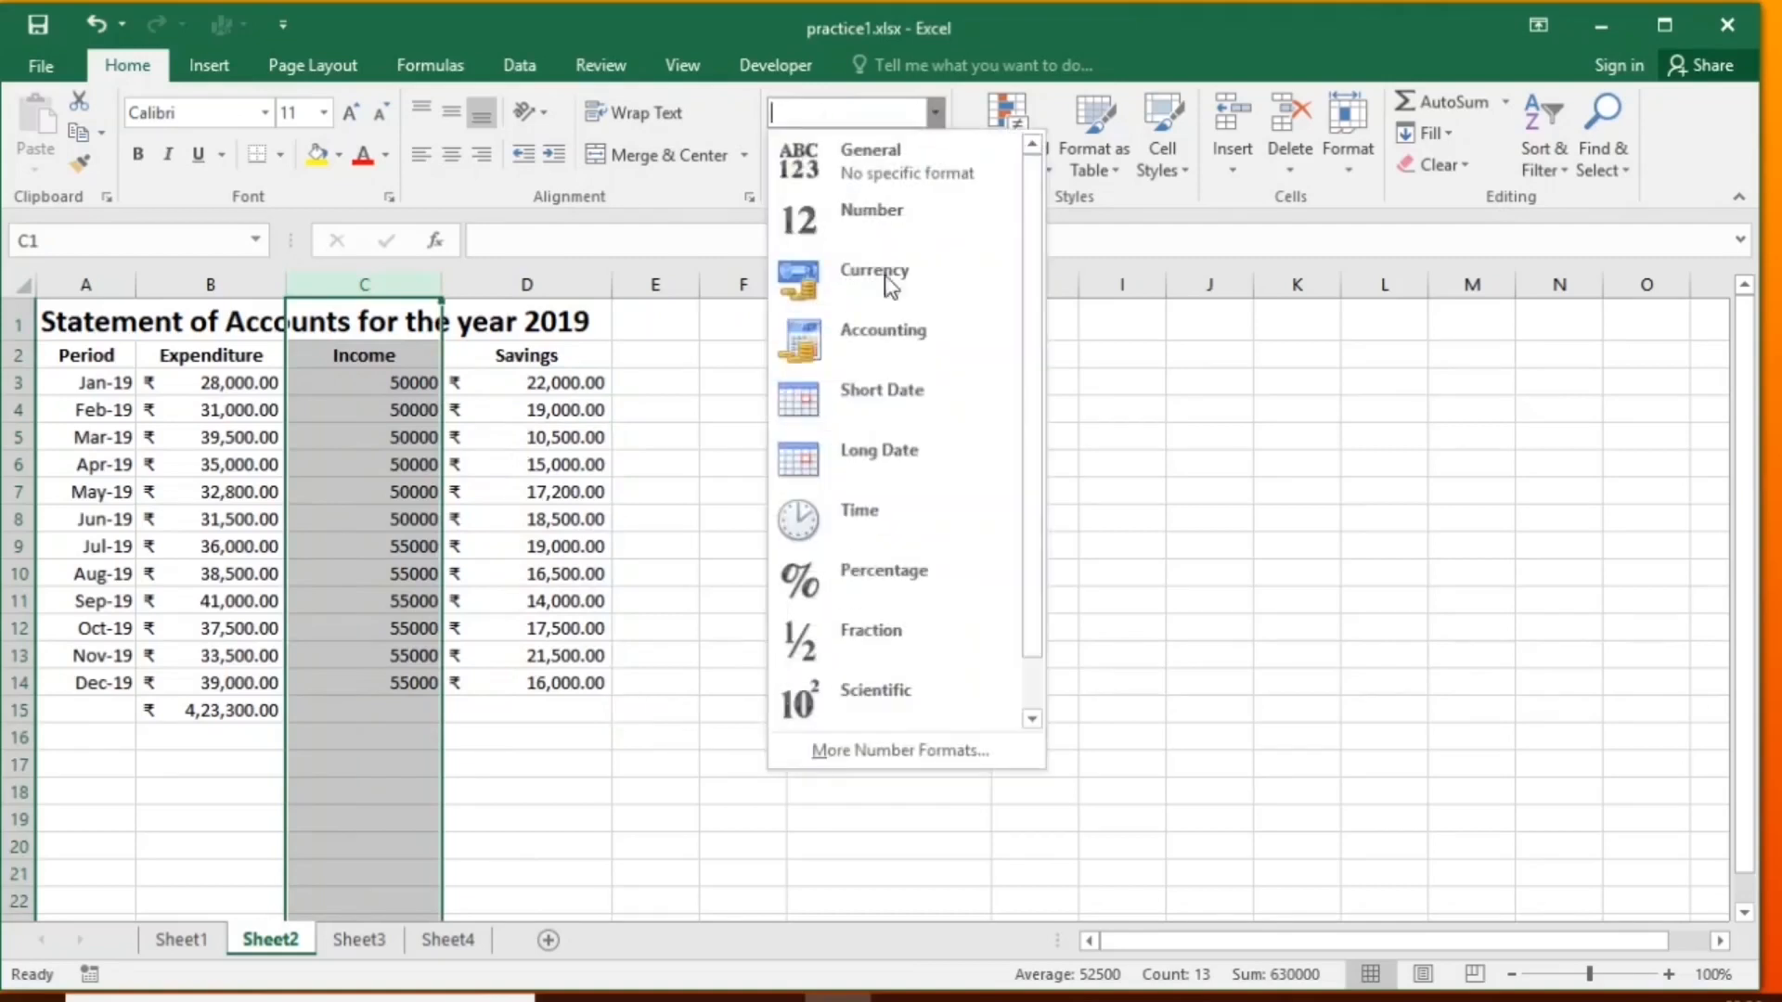
click(863, 343)
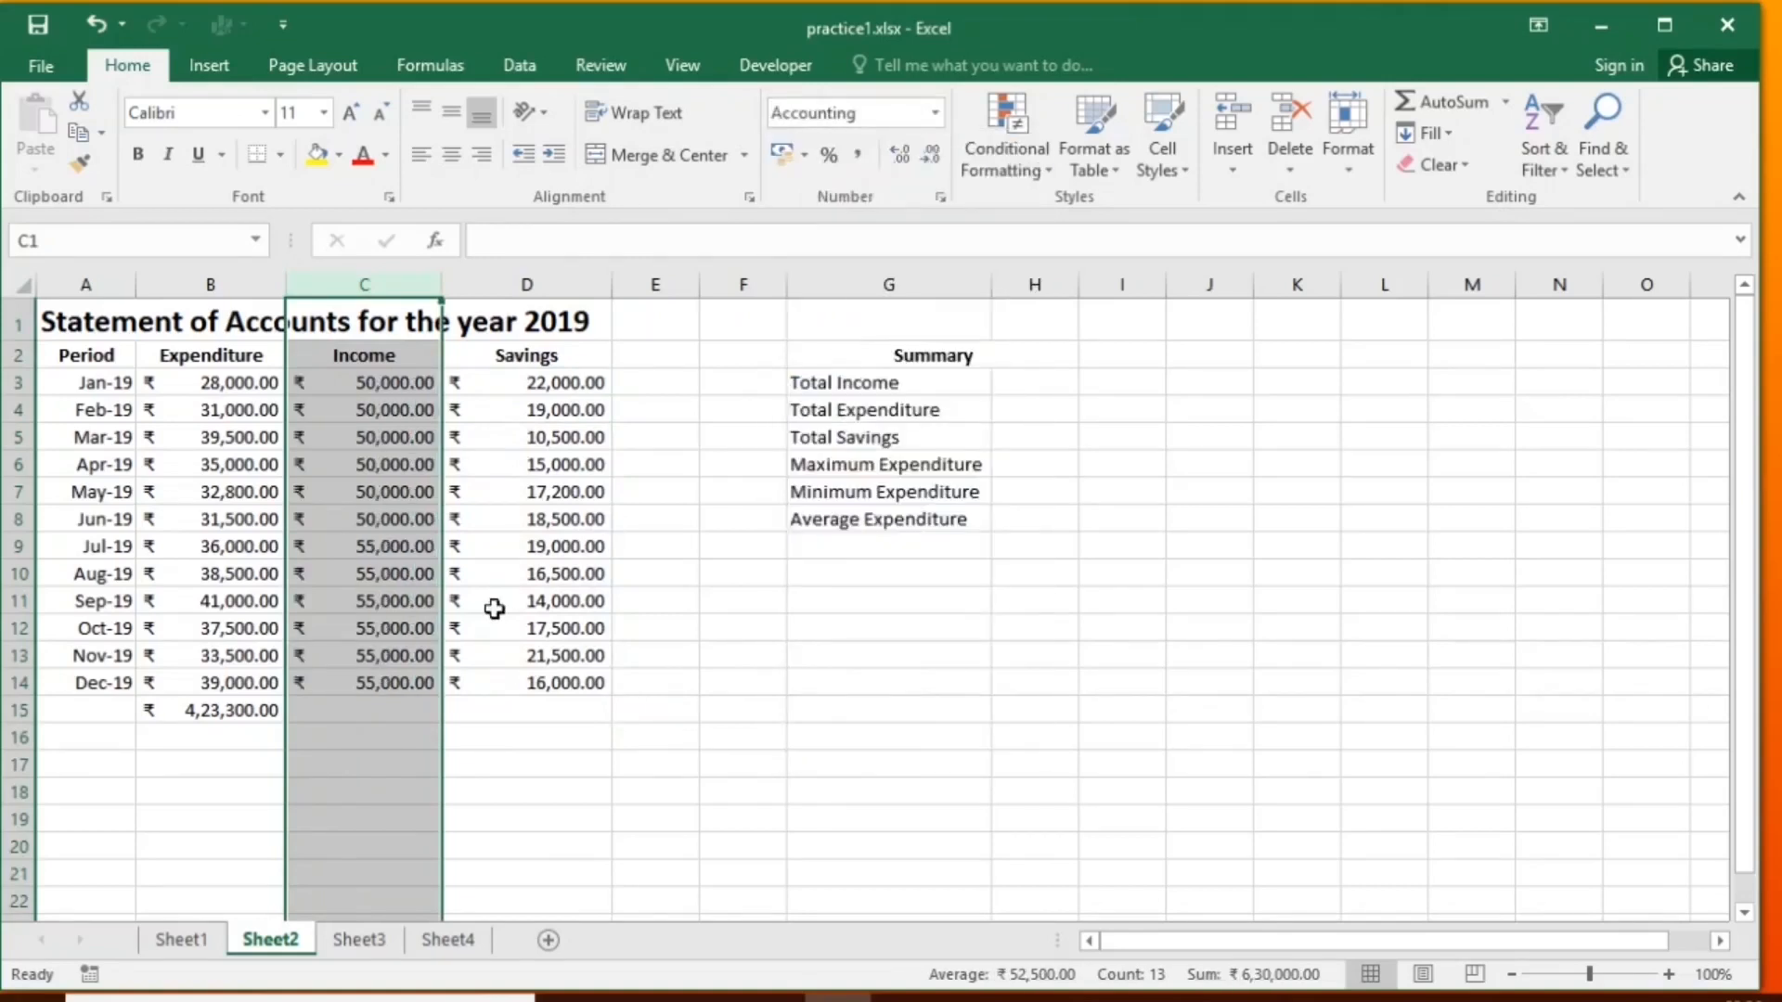
Copy the expenditure total formula from B15 into C15:D15 to total the Income and Savings columns.
click(236, 710)
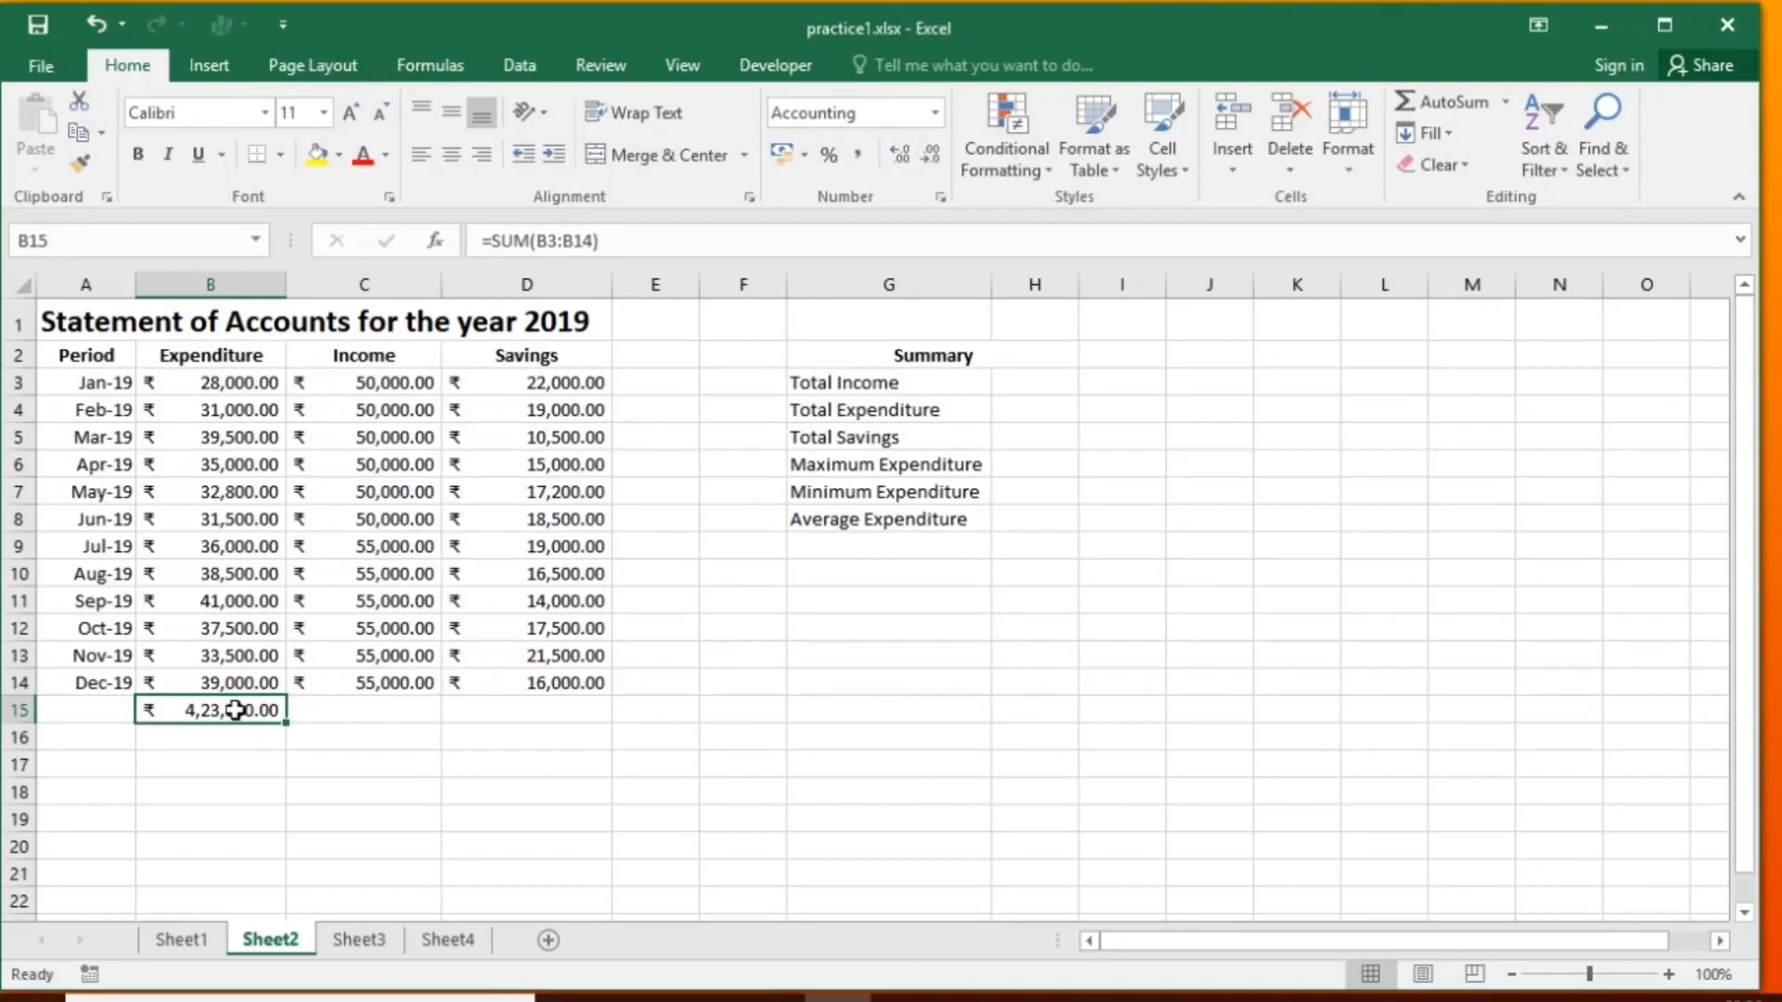
key(ctrl+c)
key(Right)
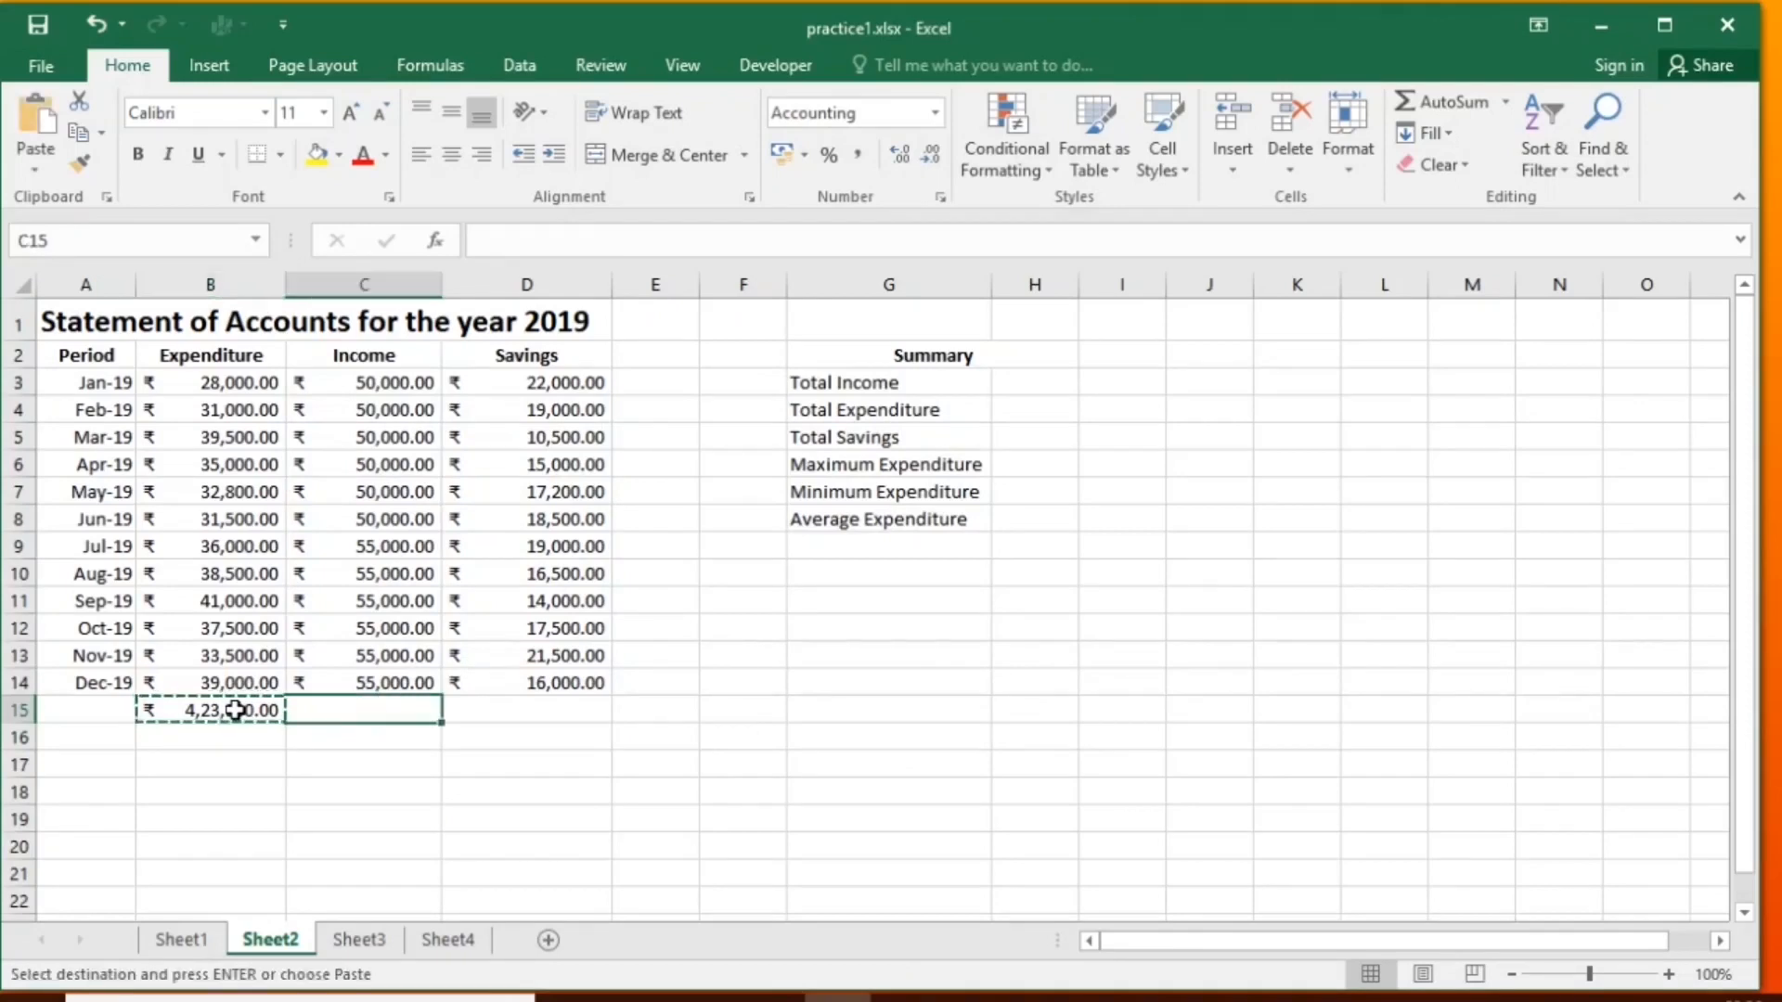
key(shift+Right)
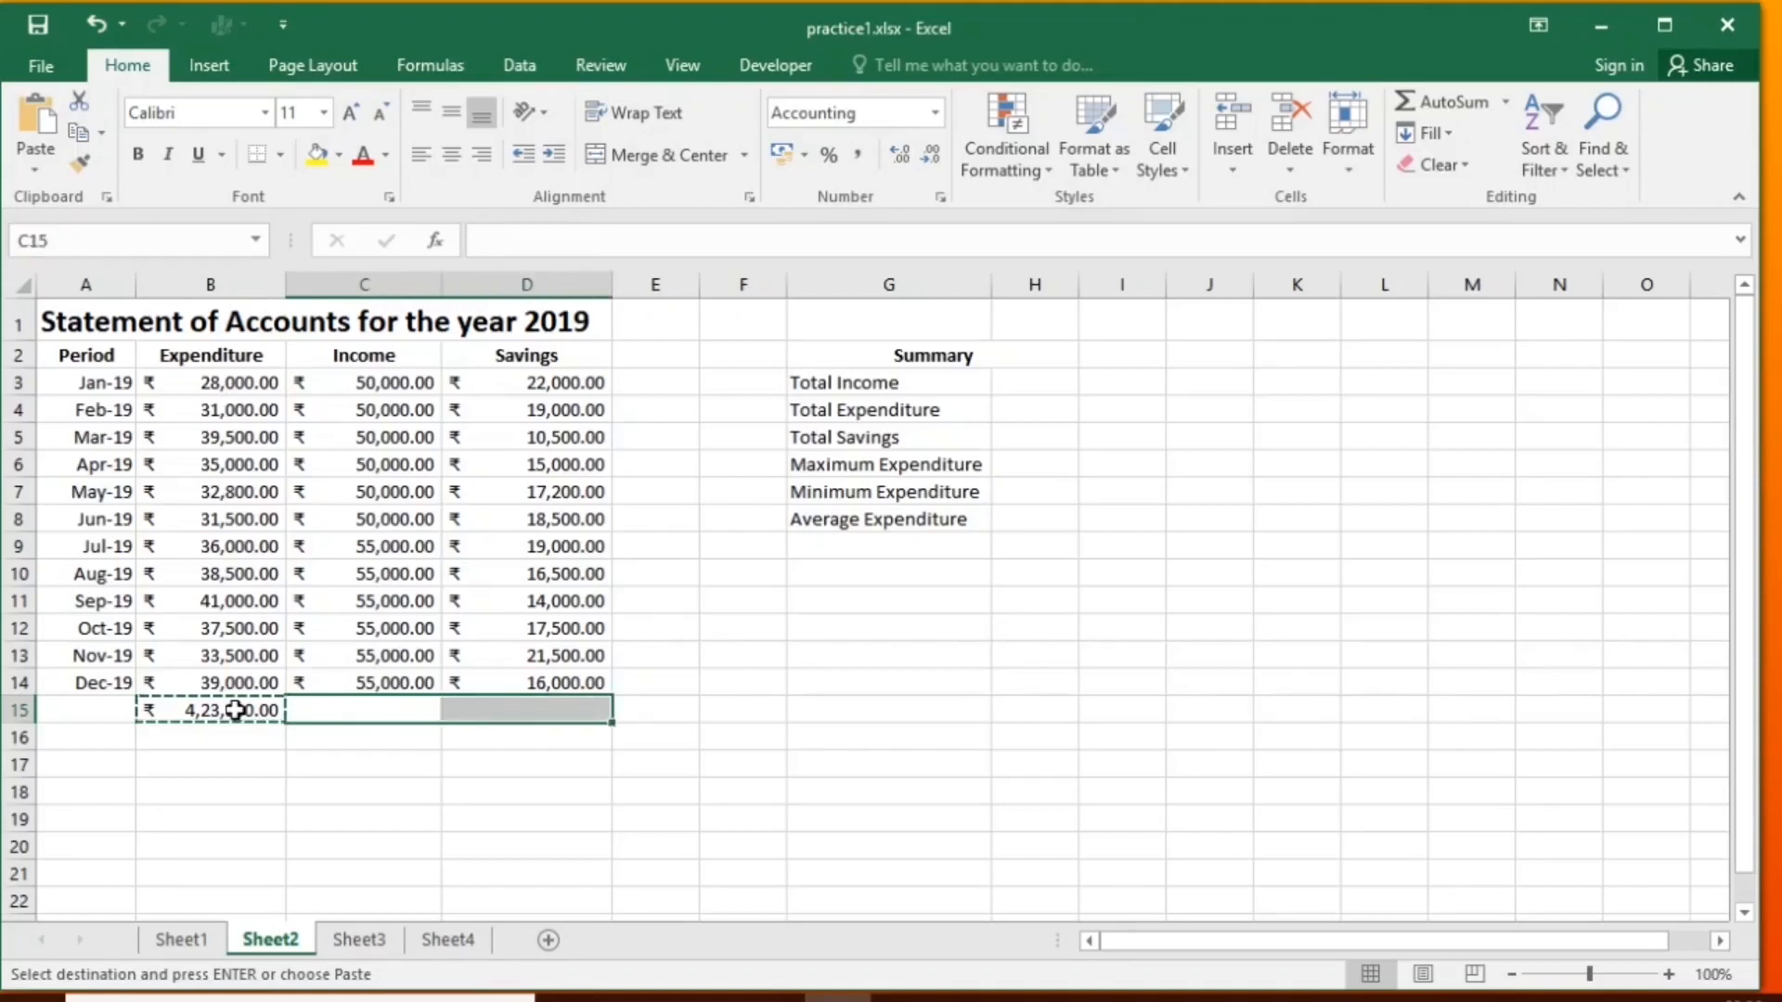
key(ctrl+v)
Link Total Income in H3 of the summary to the income column total with =C15.
click(1020, 383)
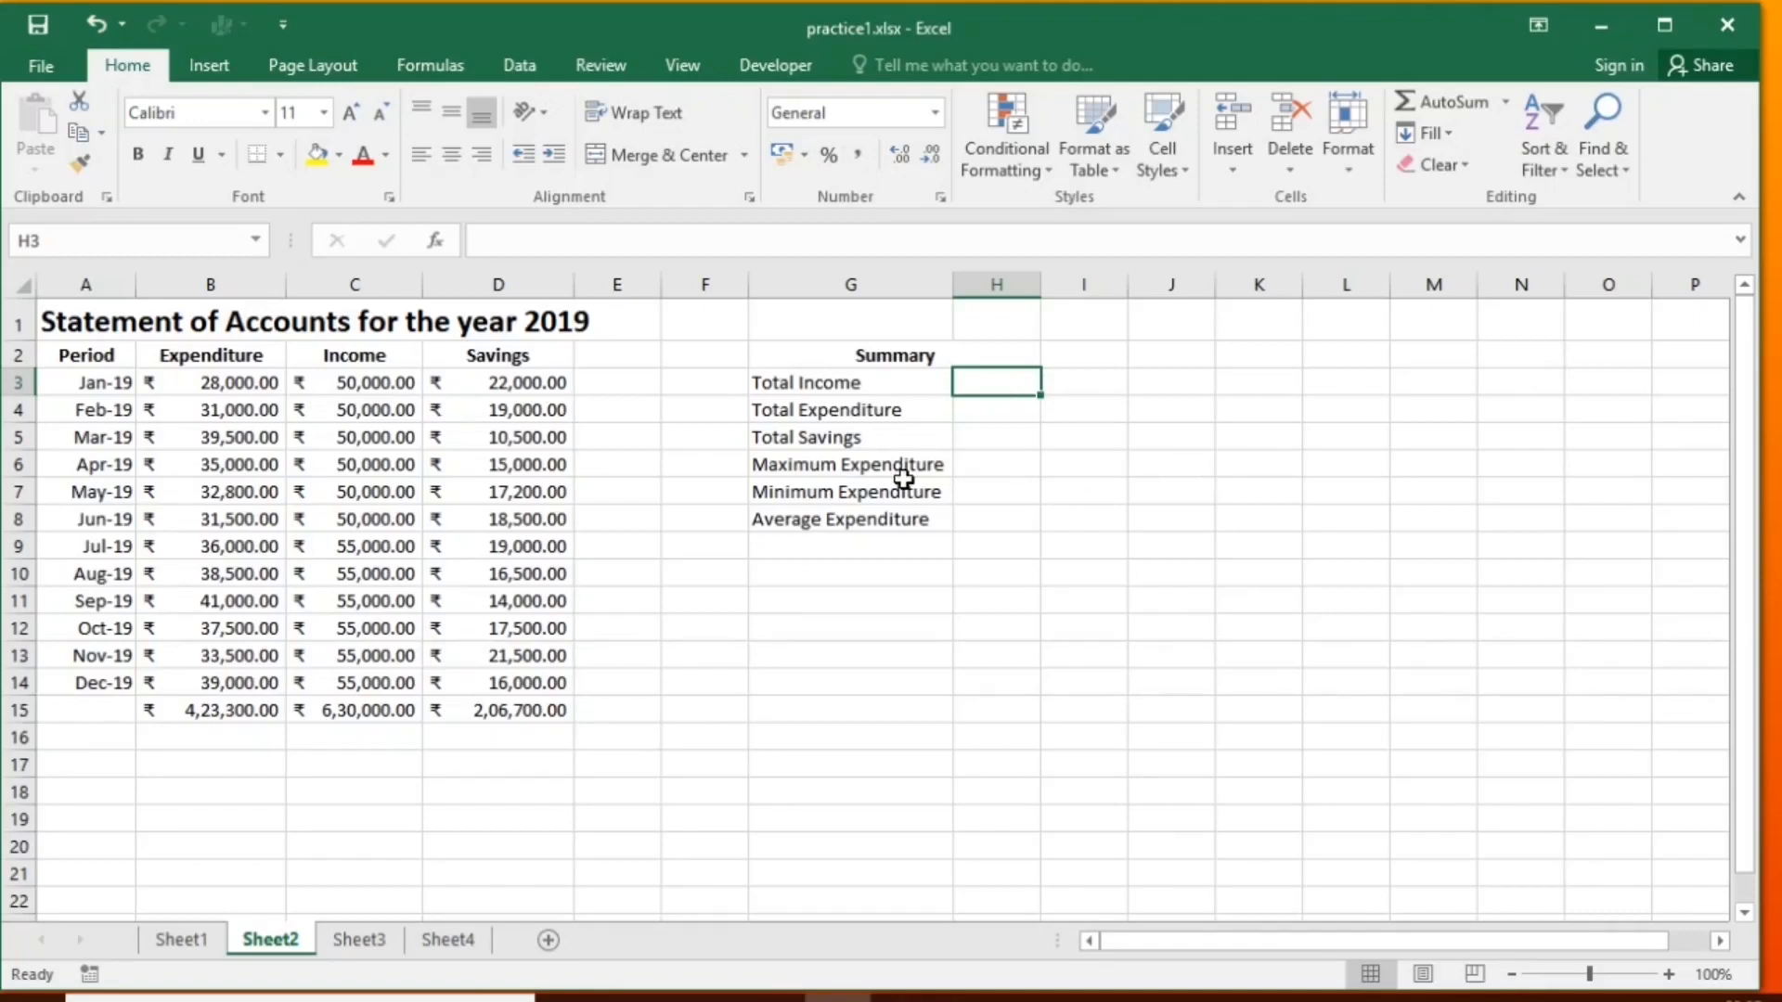
text(=)
click(375, 710)
key(ctrl+Return)
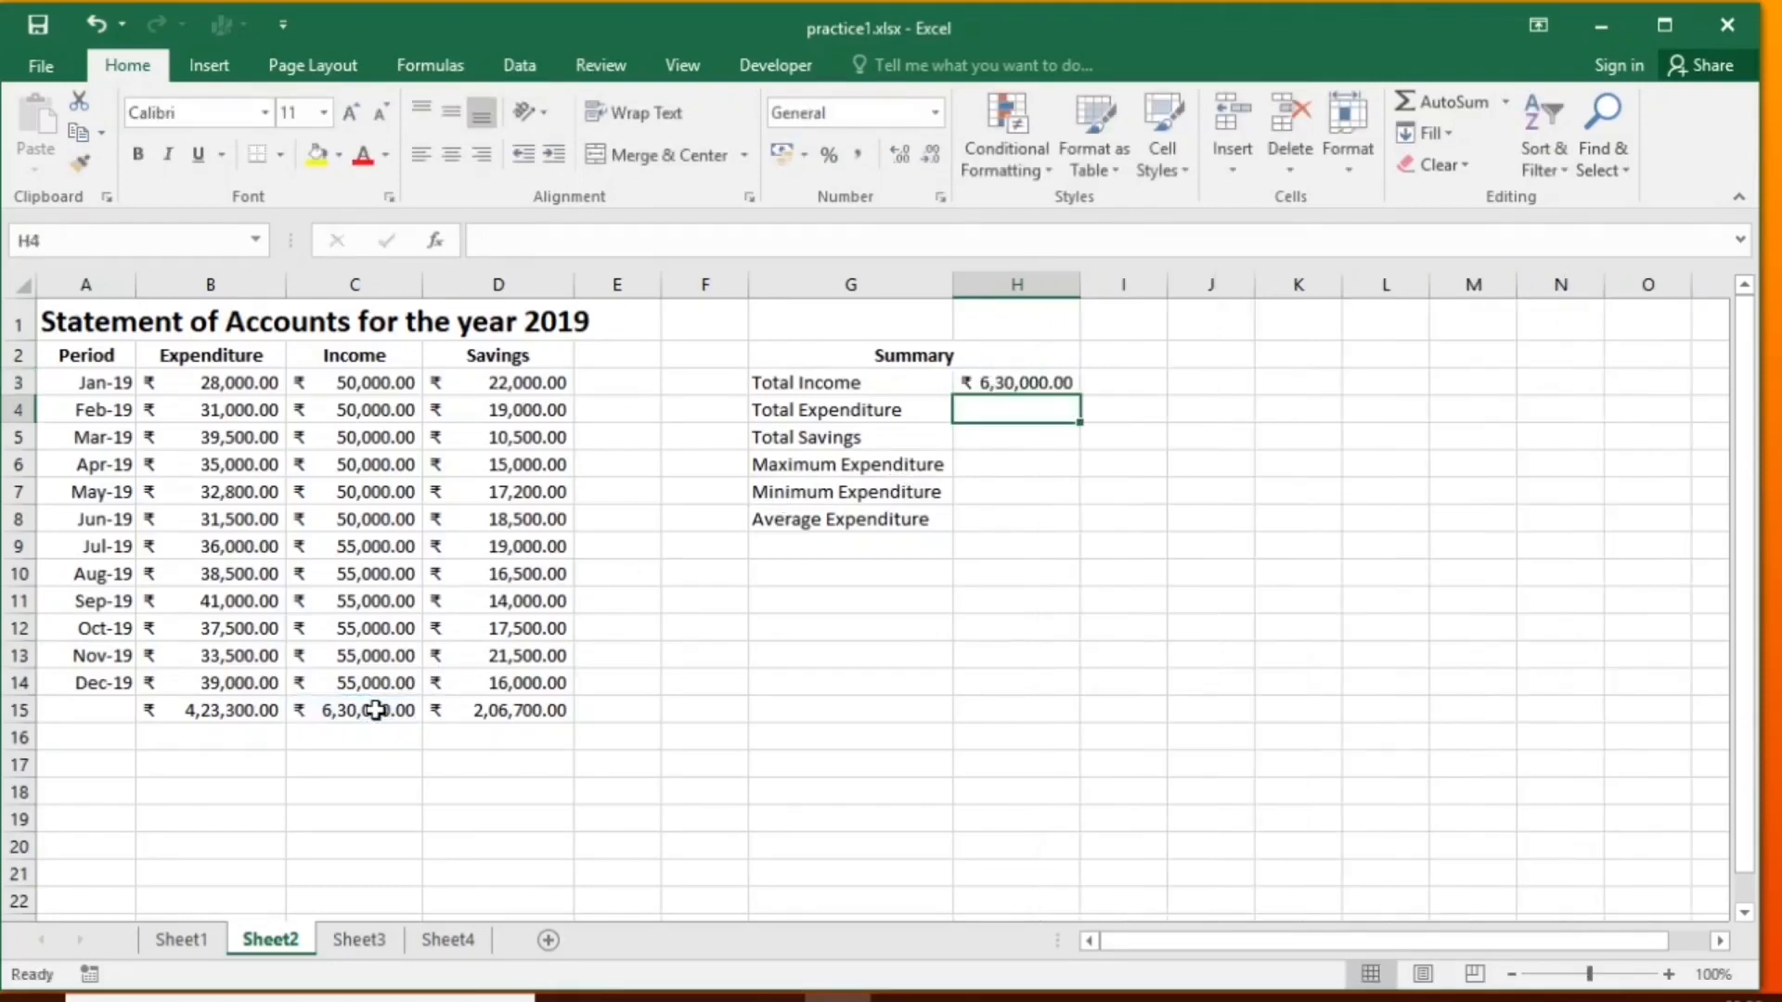
Link Total Expenditure in H4 with =B15 and Total Savings in H5 with =D15.
text(=)
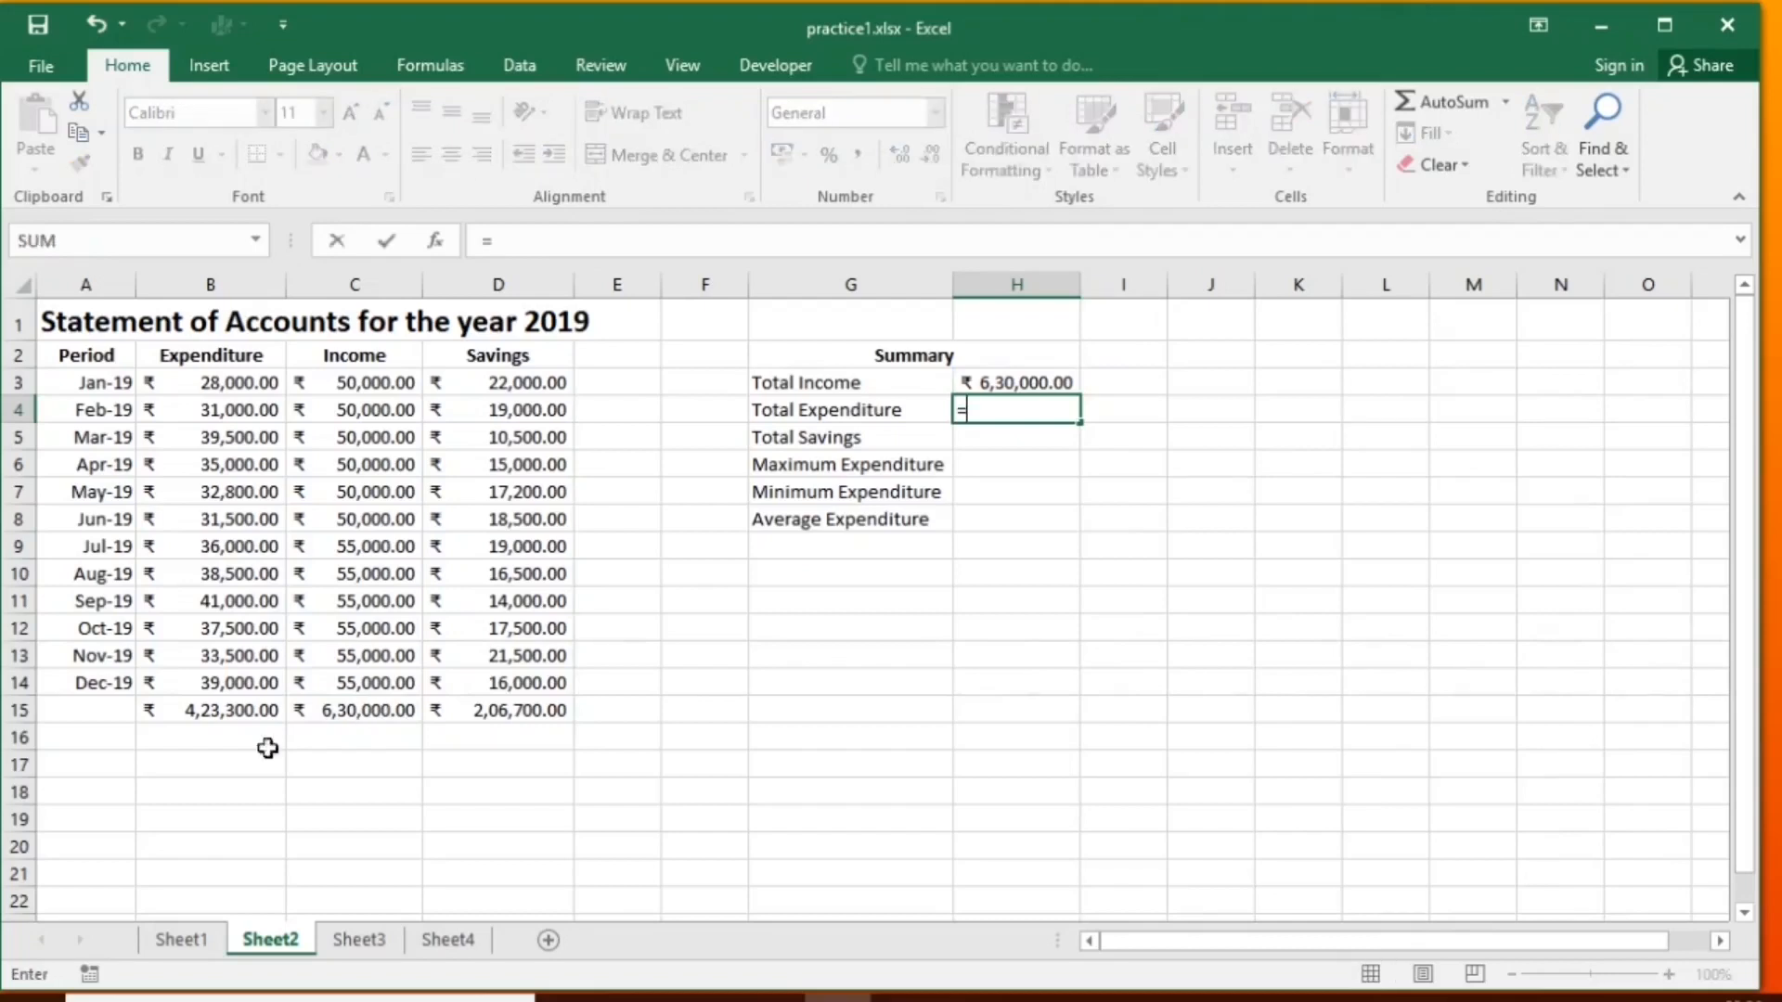
click(244, 708)
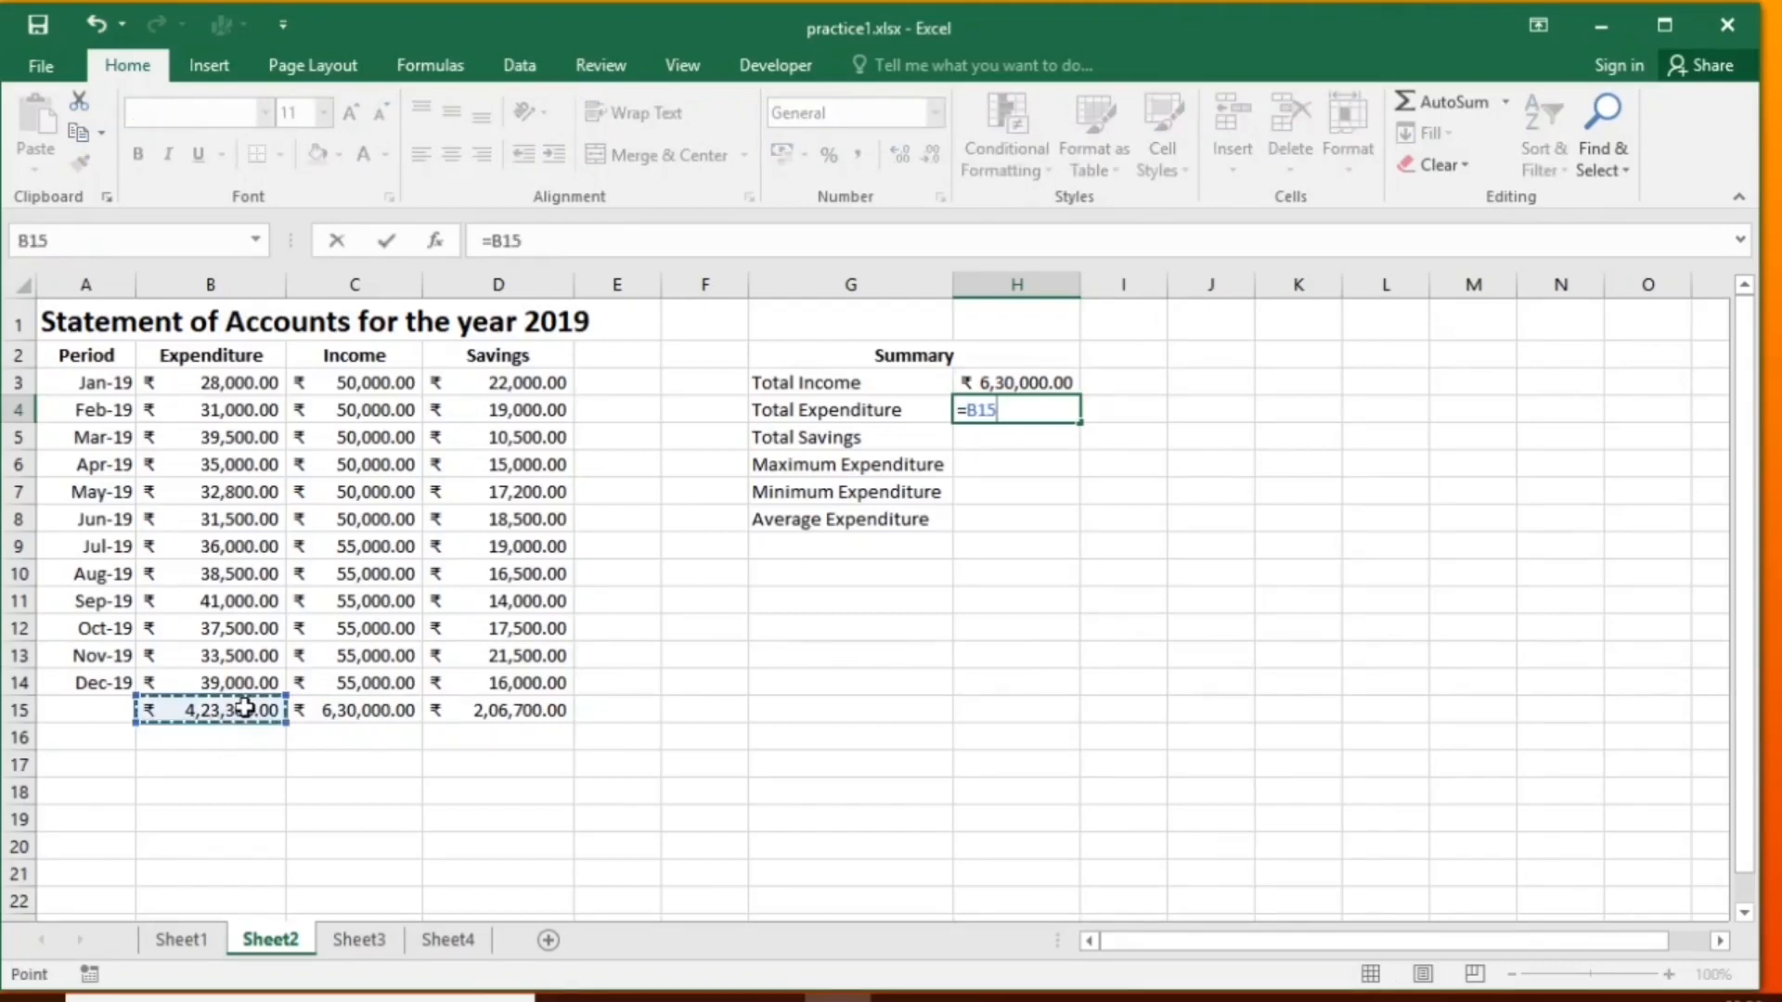
key(Return)
text(=)
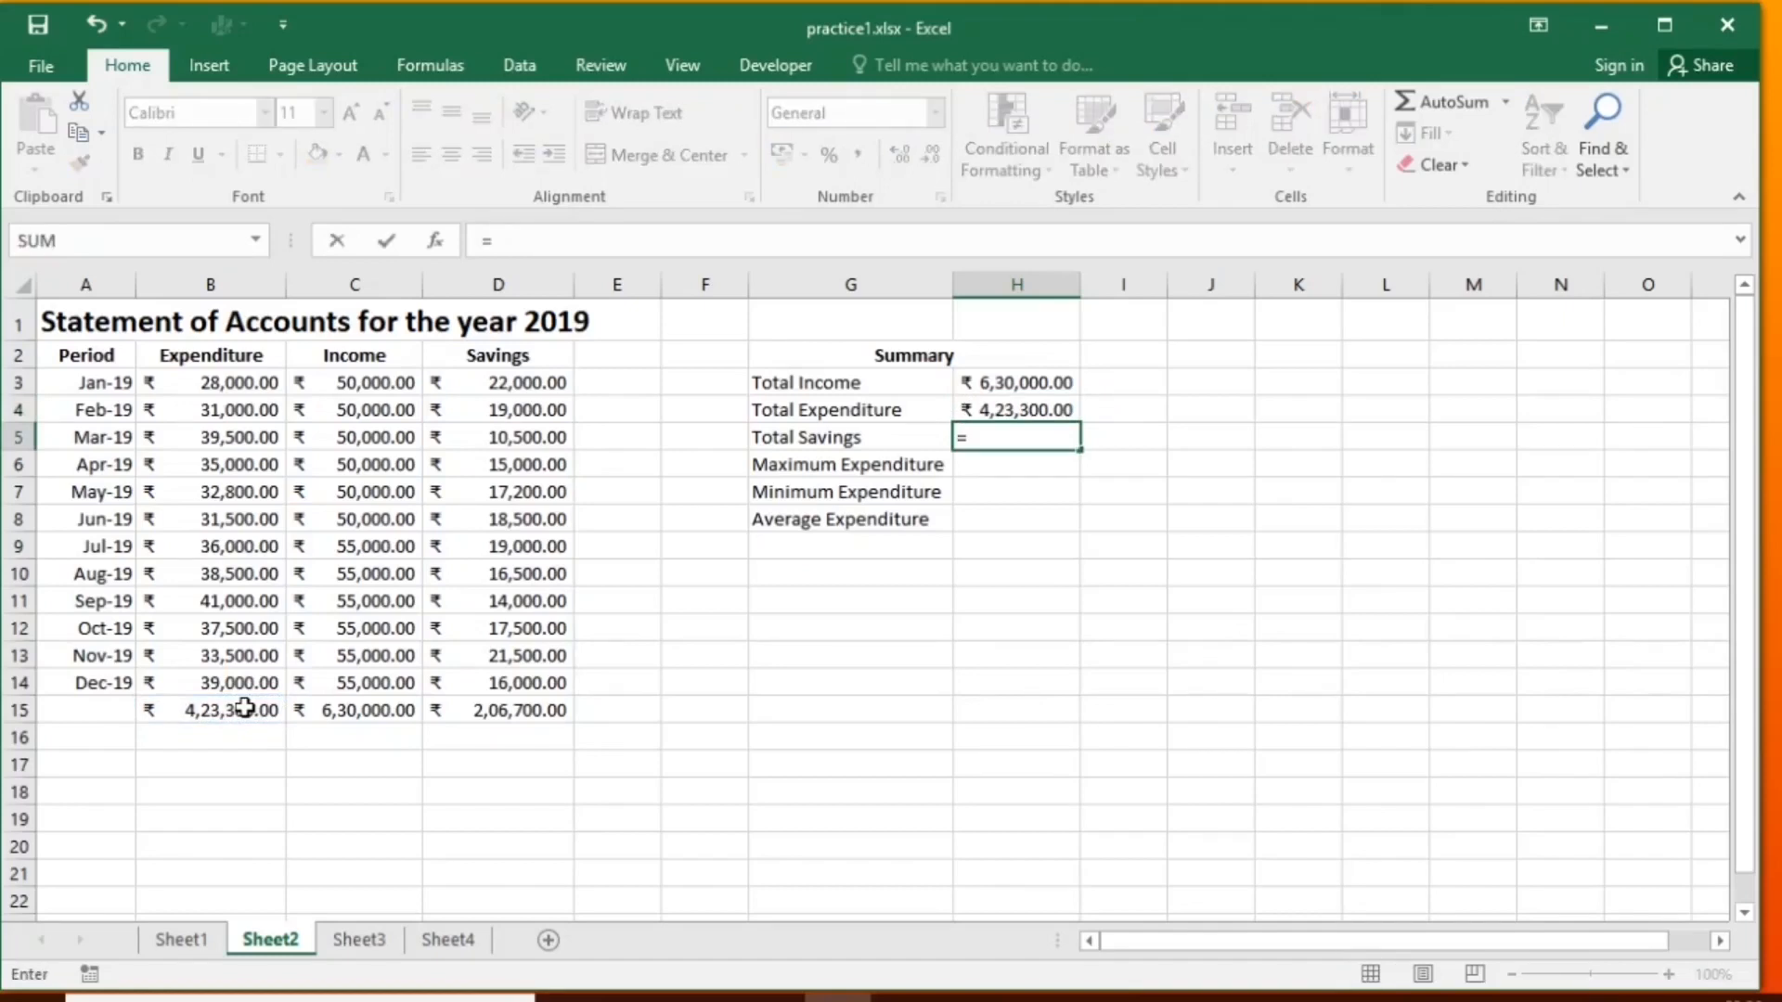
click(465, 710)
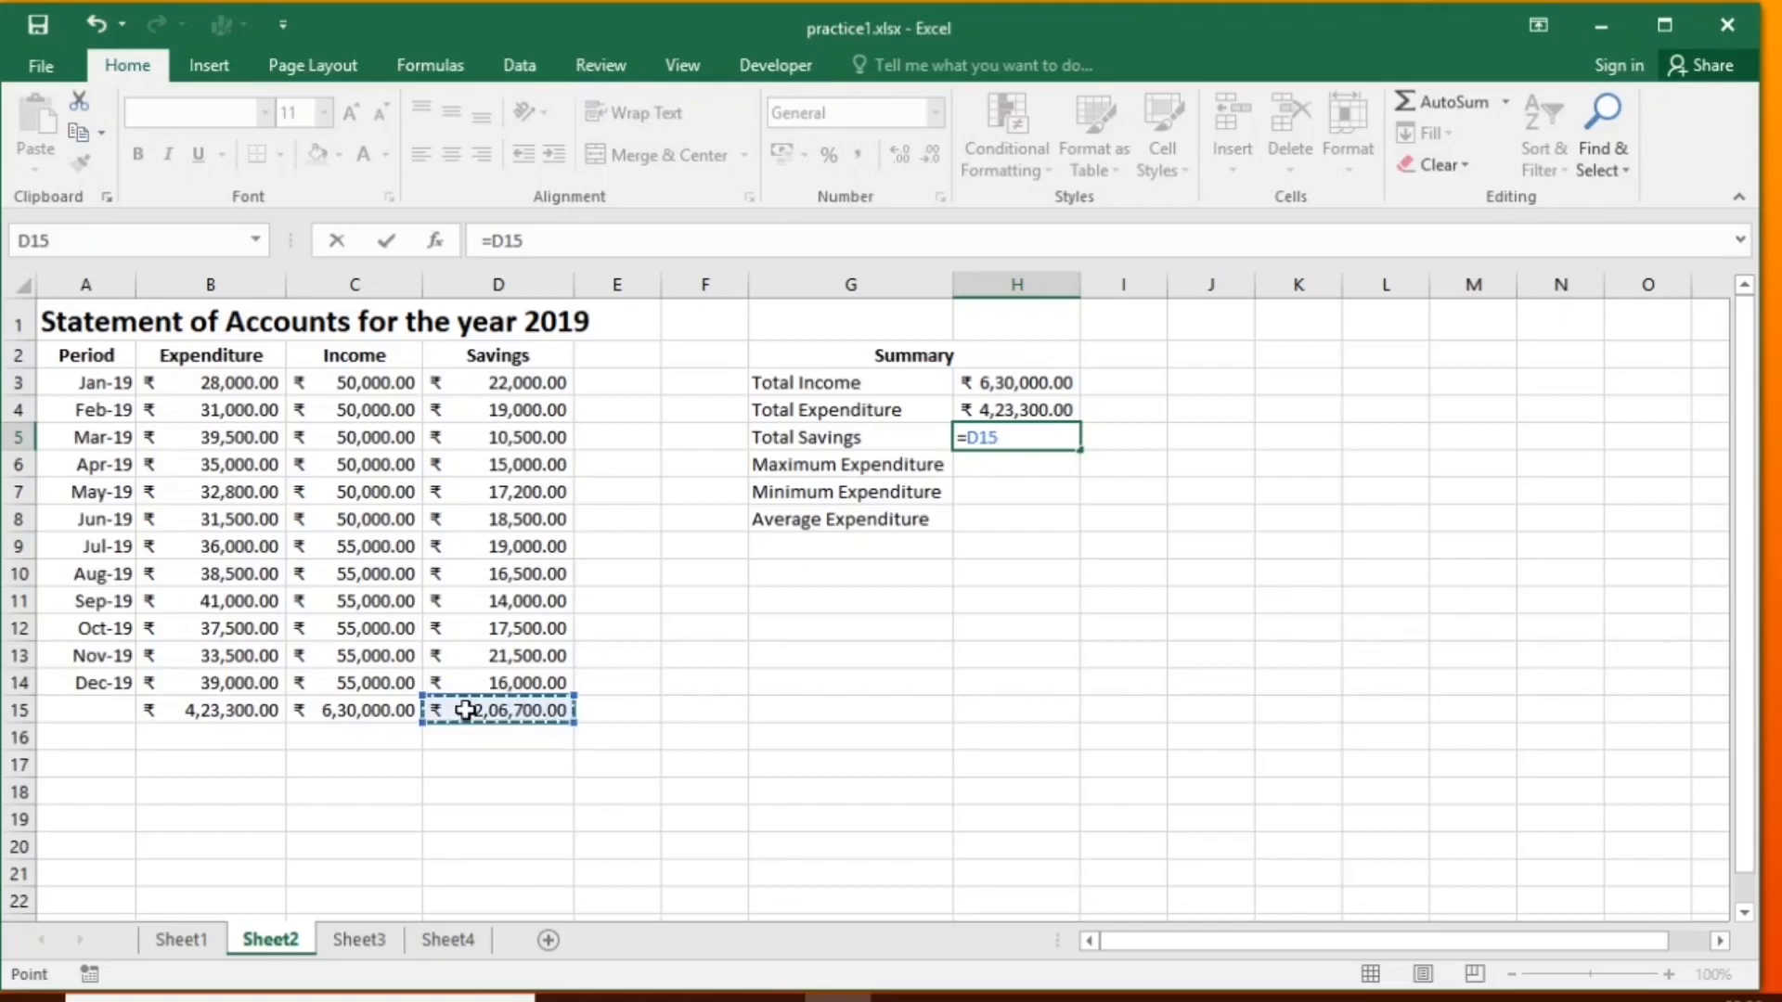
key(Return)
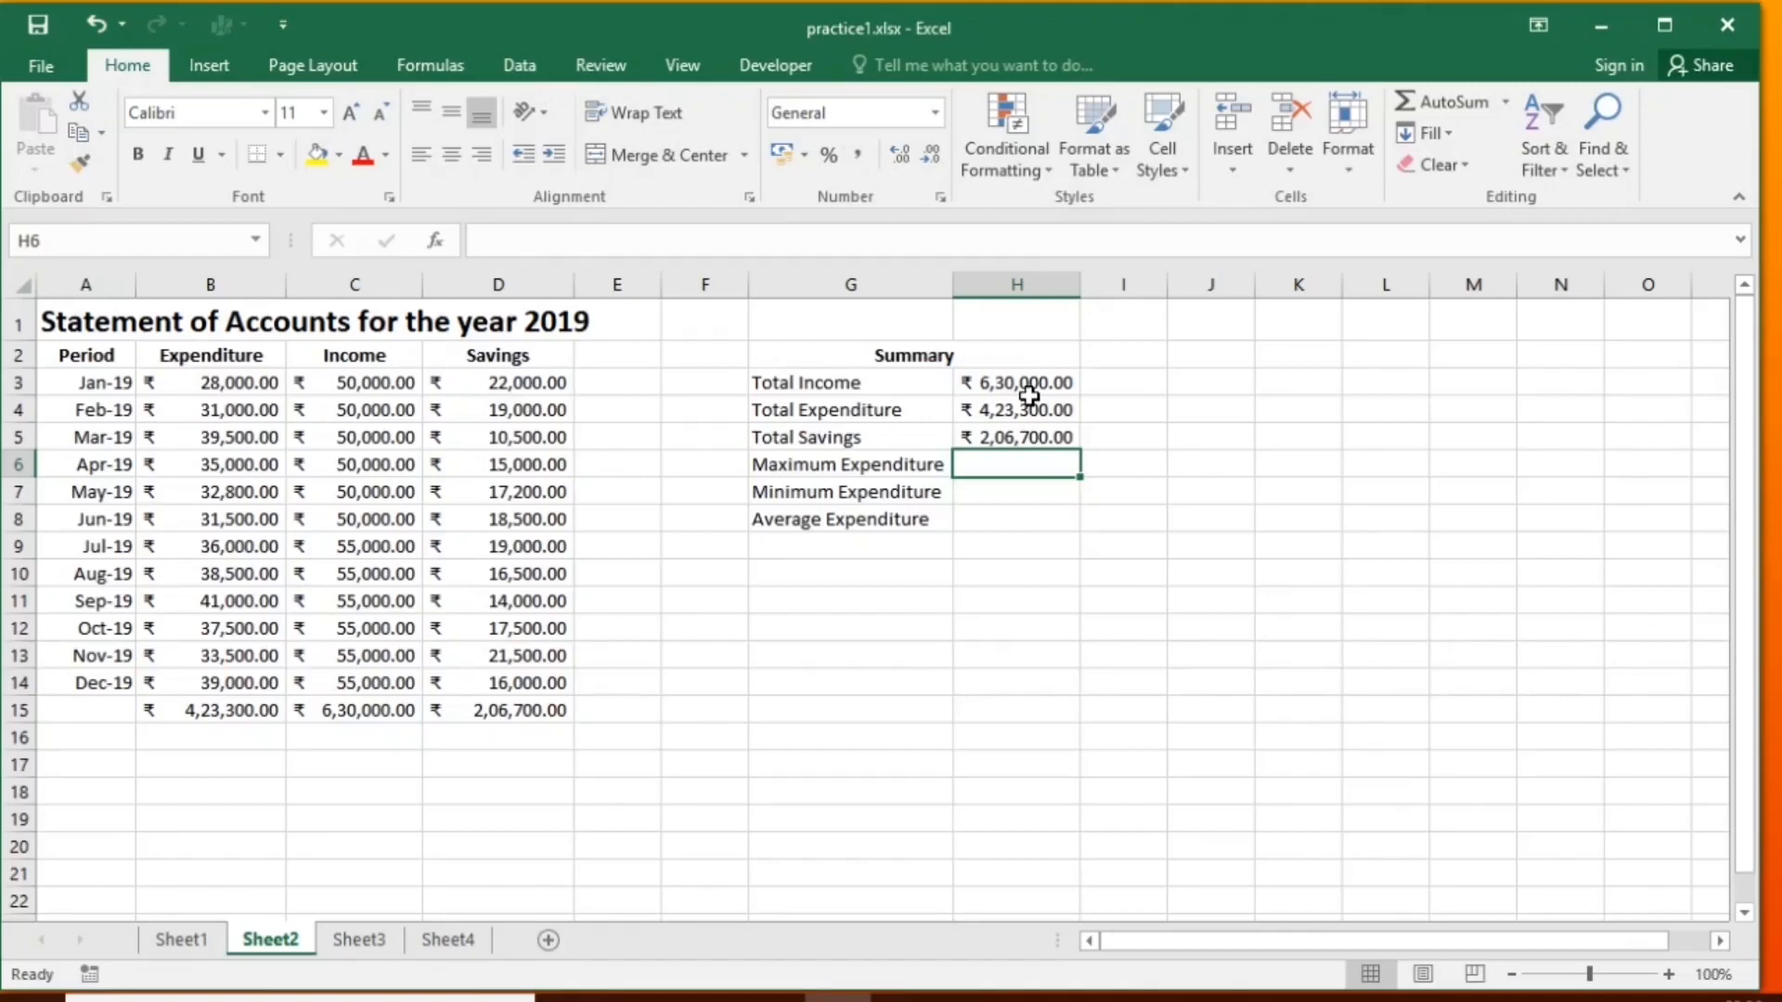
Widen column H slightly and calculate Maximum Expenditure in H6 with =max(B3:B14).
drag(1083, 284, 1111, 284)
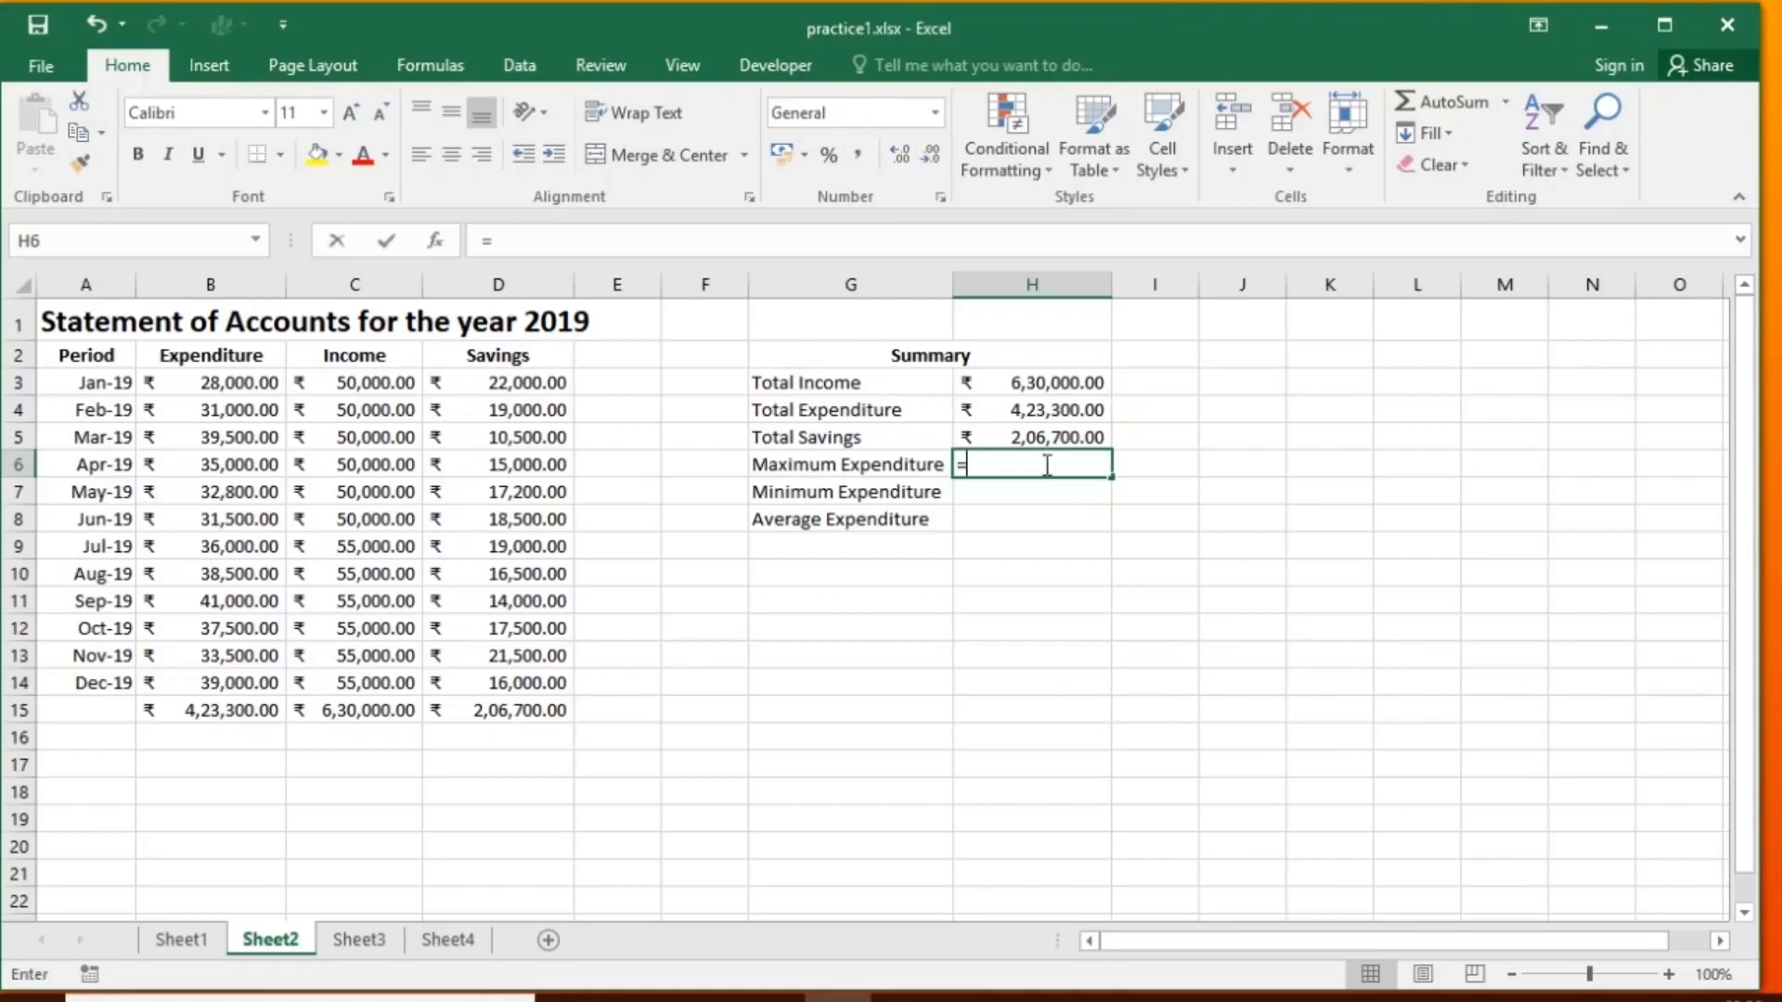
text(=max()
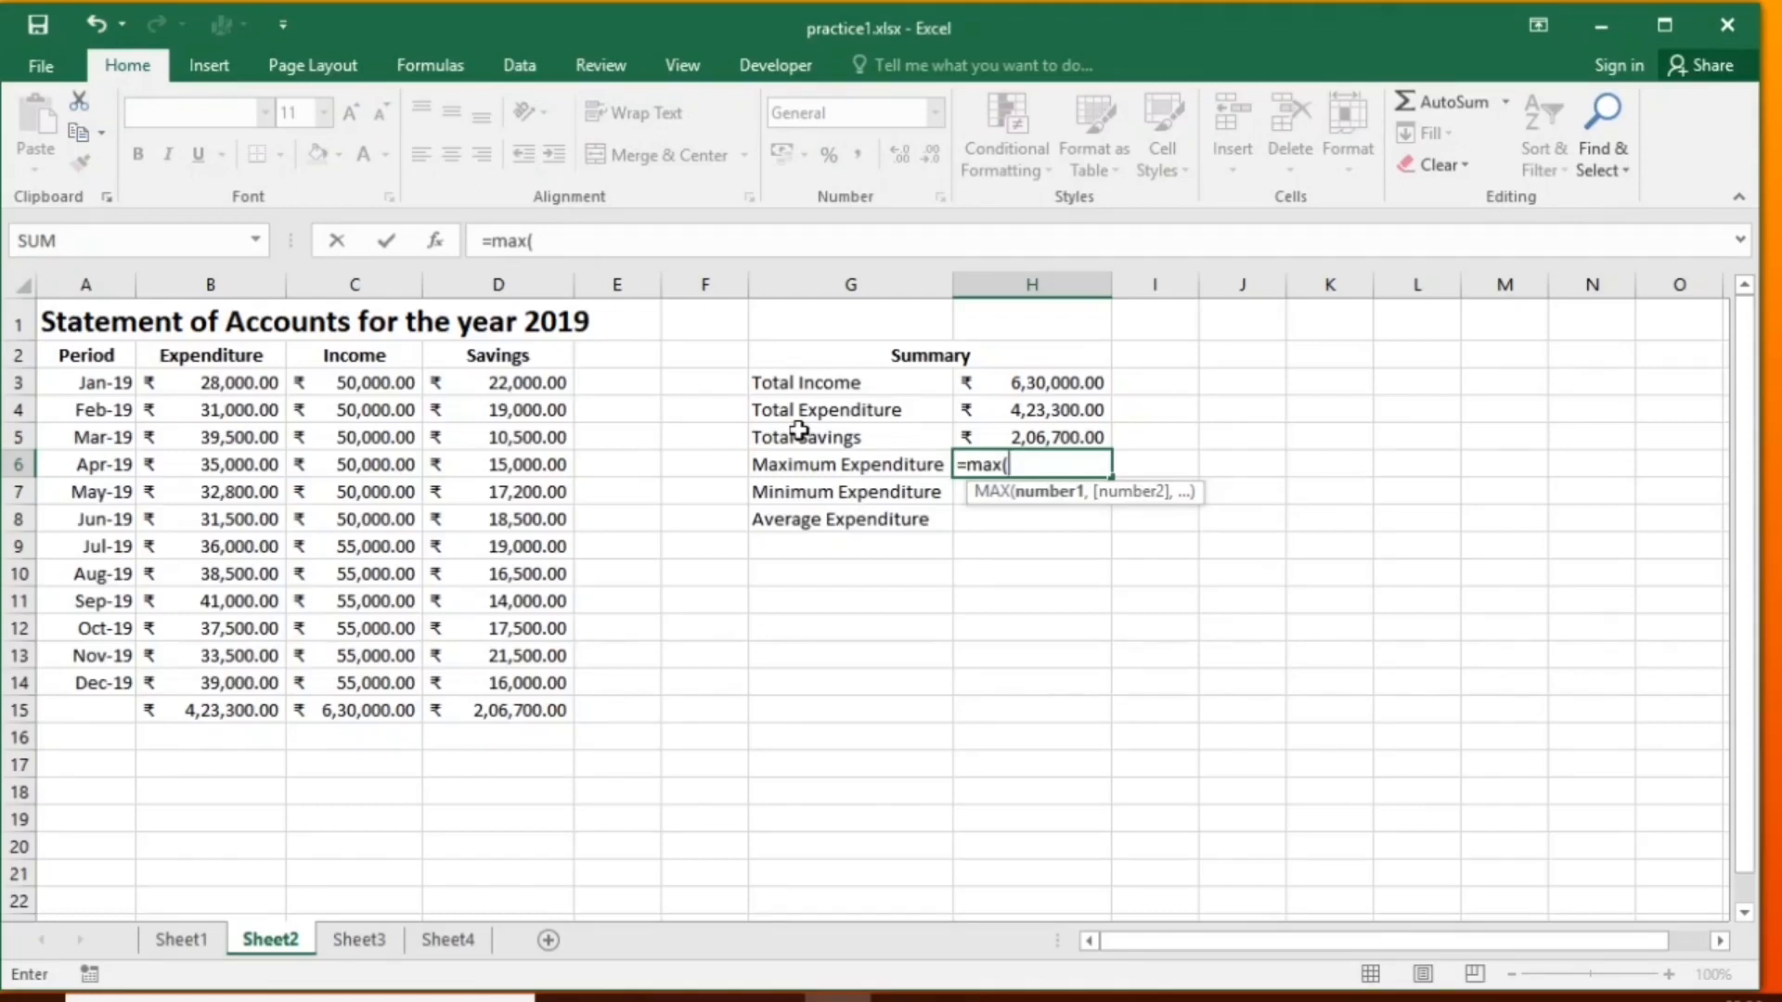
drag(260, 383, 250, 676)
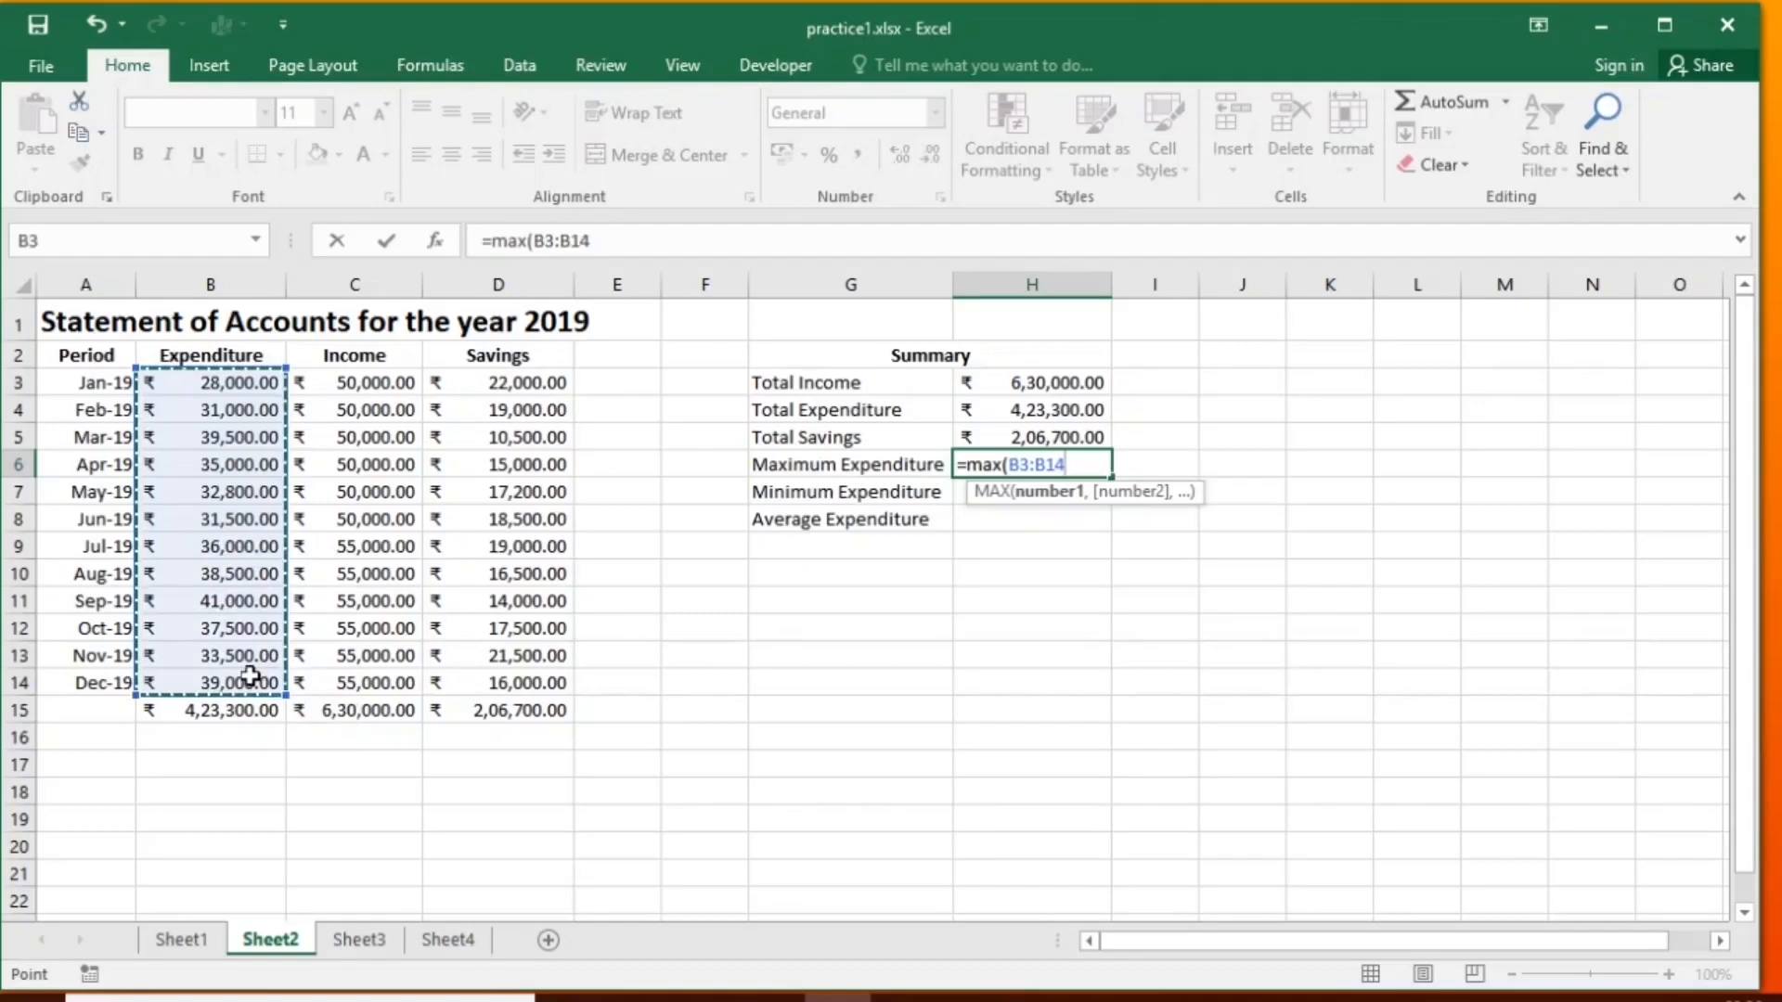
text())
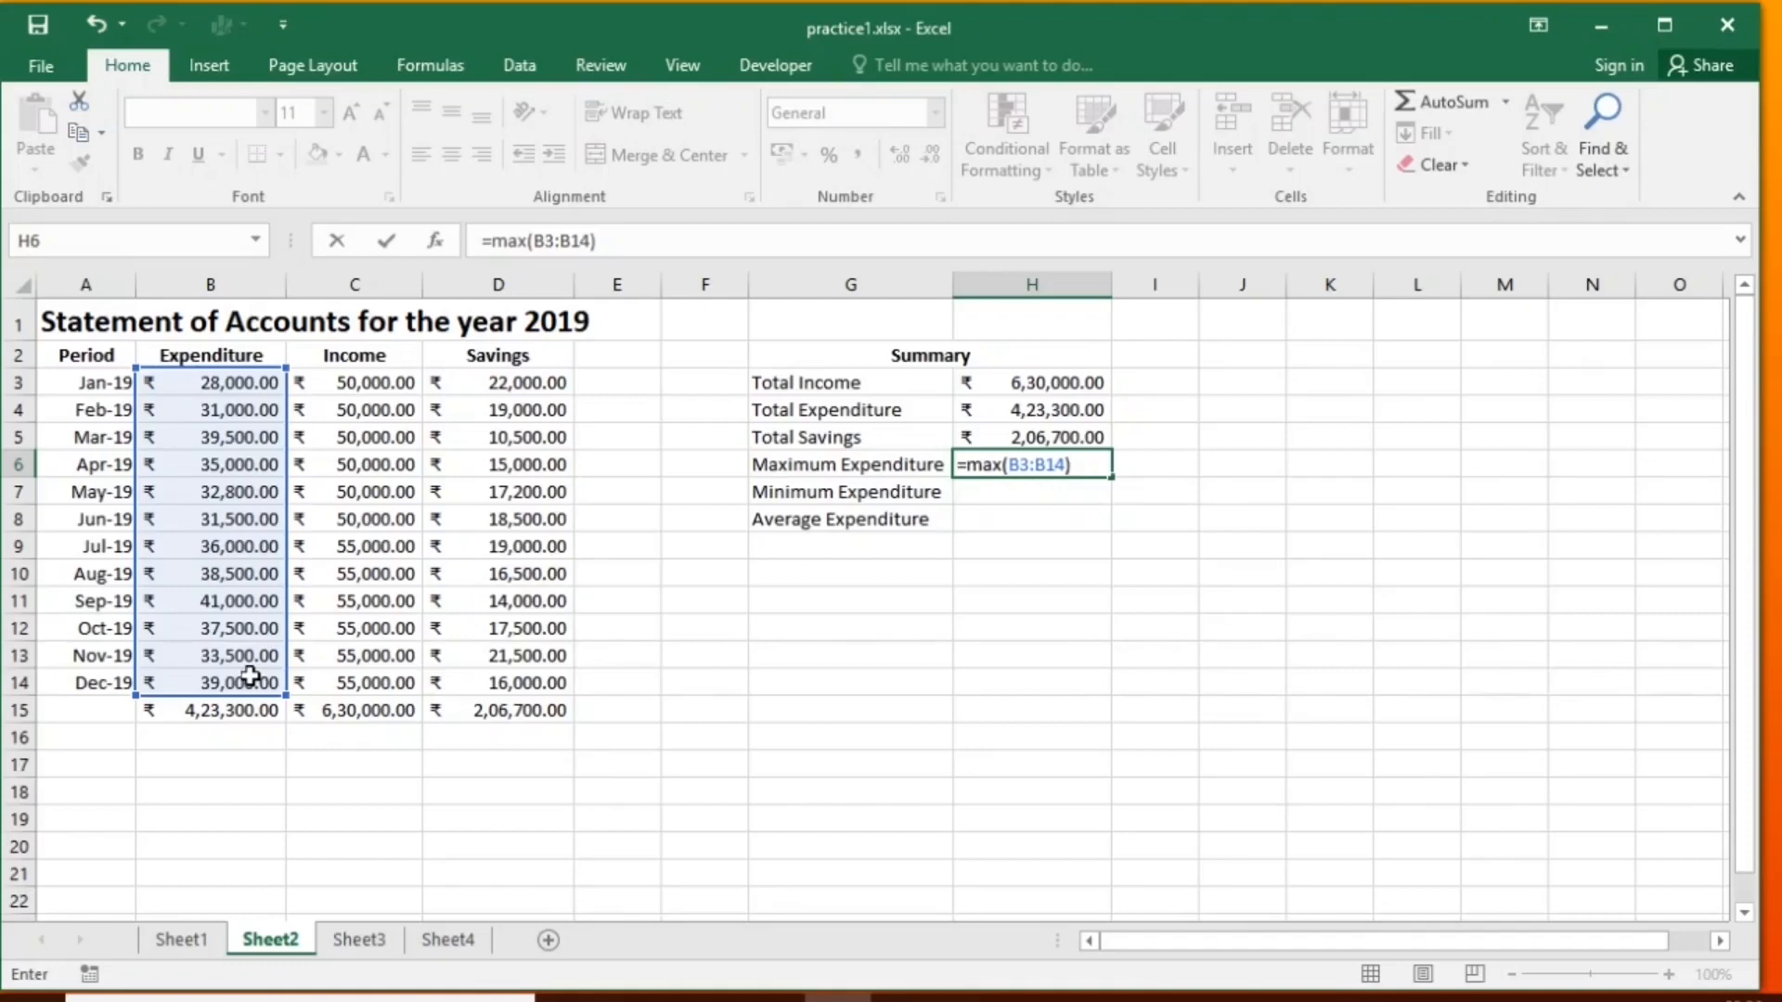
key(Return)
Calculate Minimum Expenditure in H7 with =min(B3:B14).
text(=)
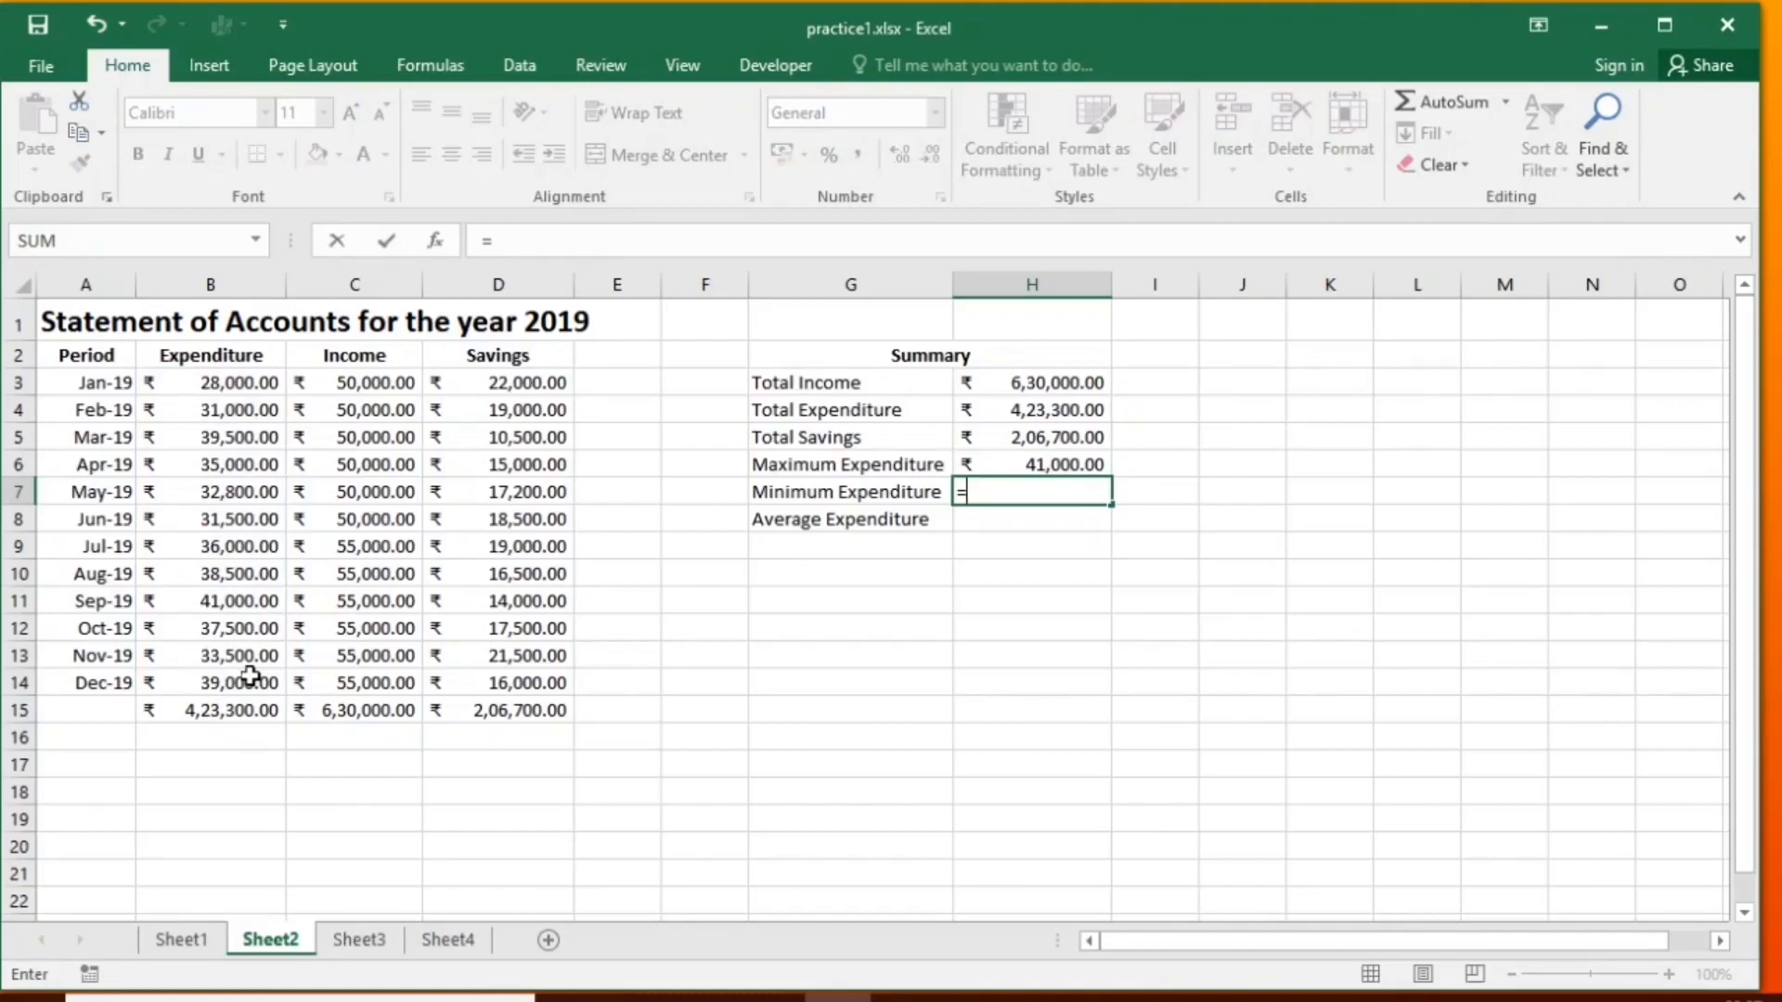
text(min)
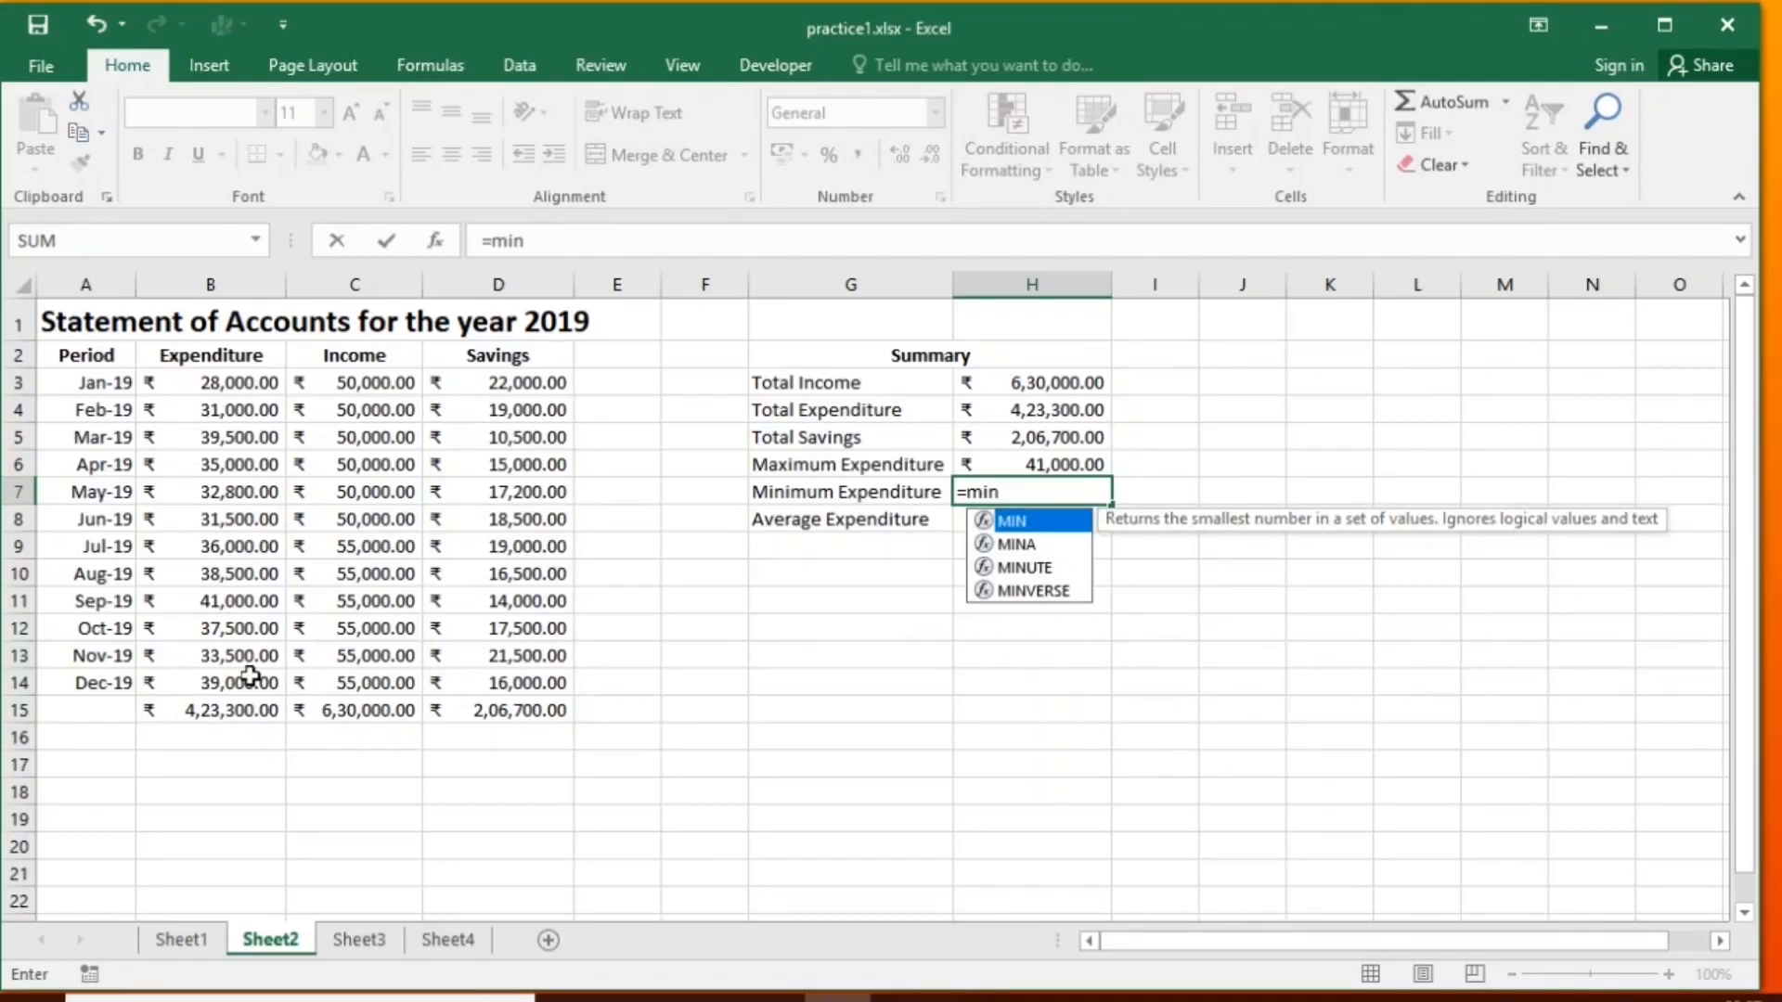
text(()
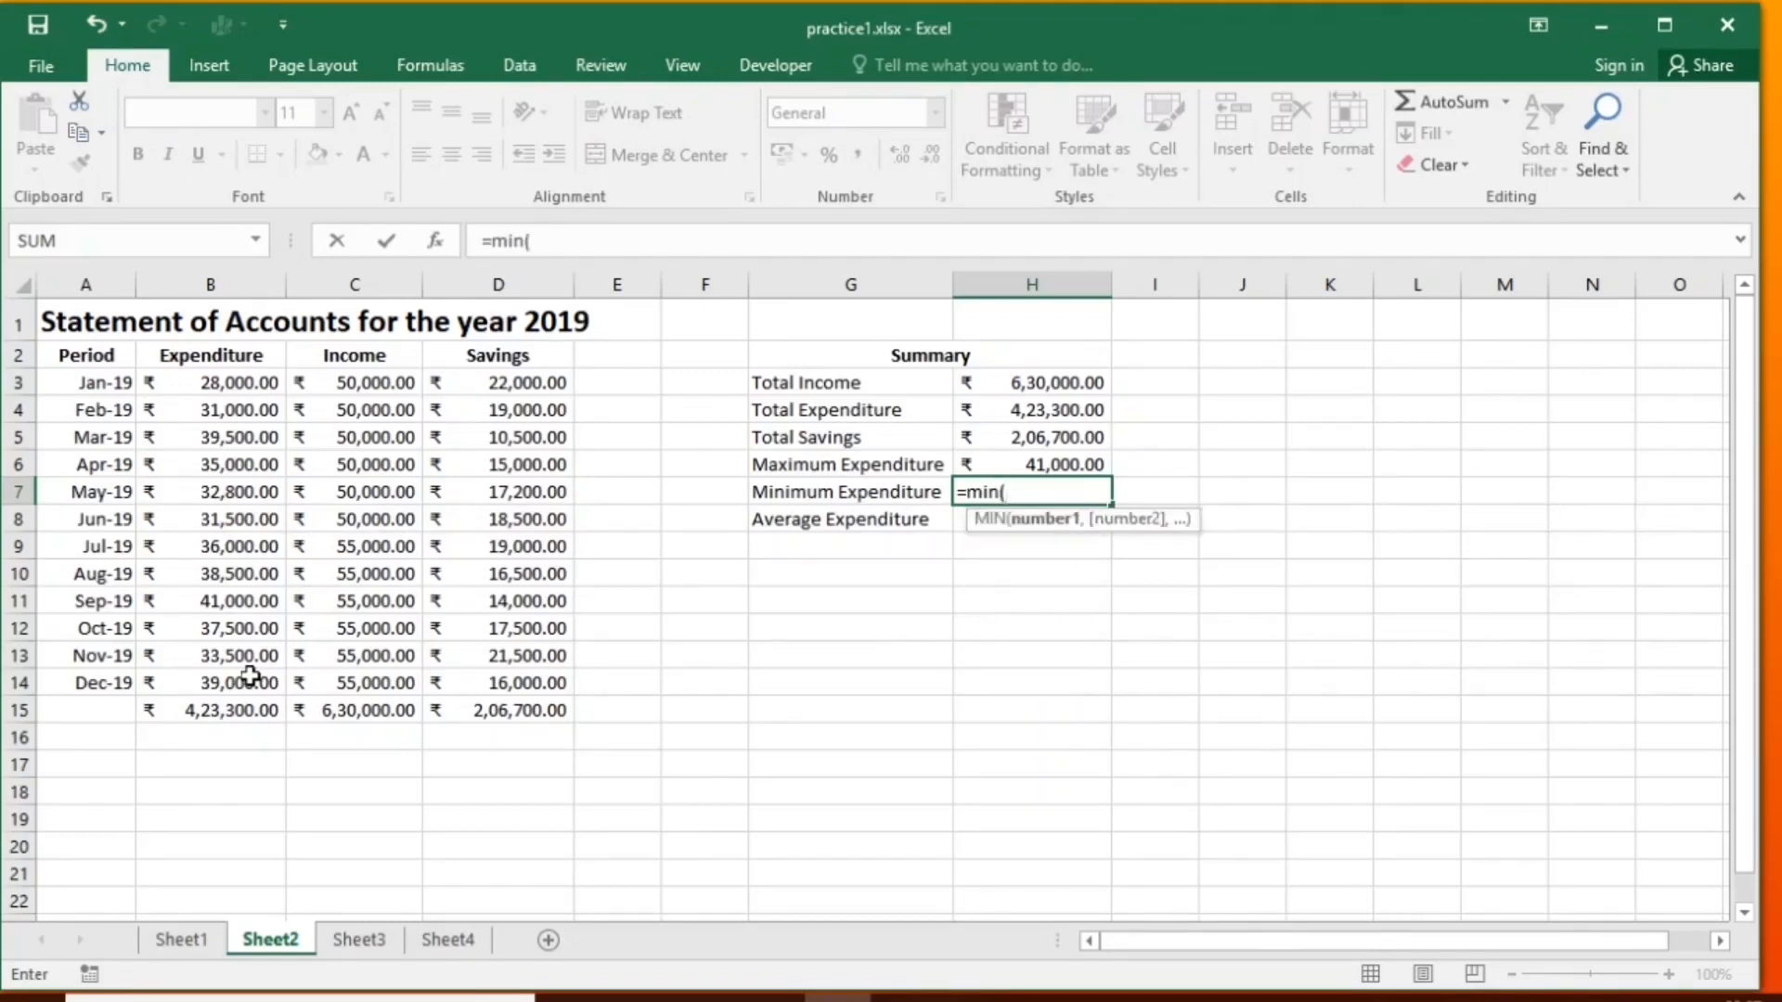
drag(257, 384, 232, 682)
text())
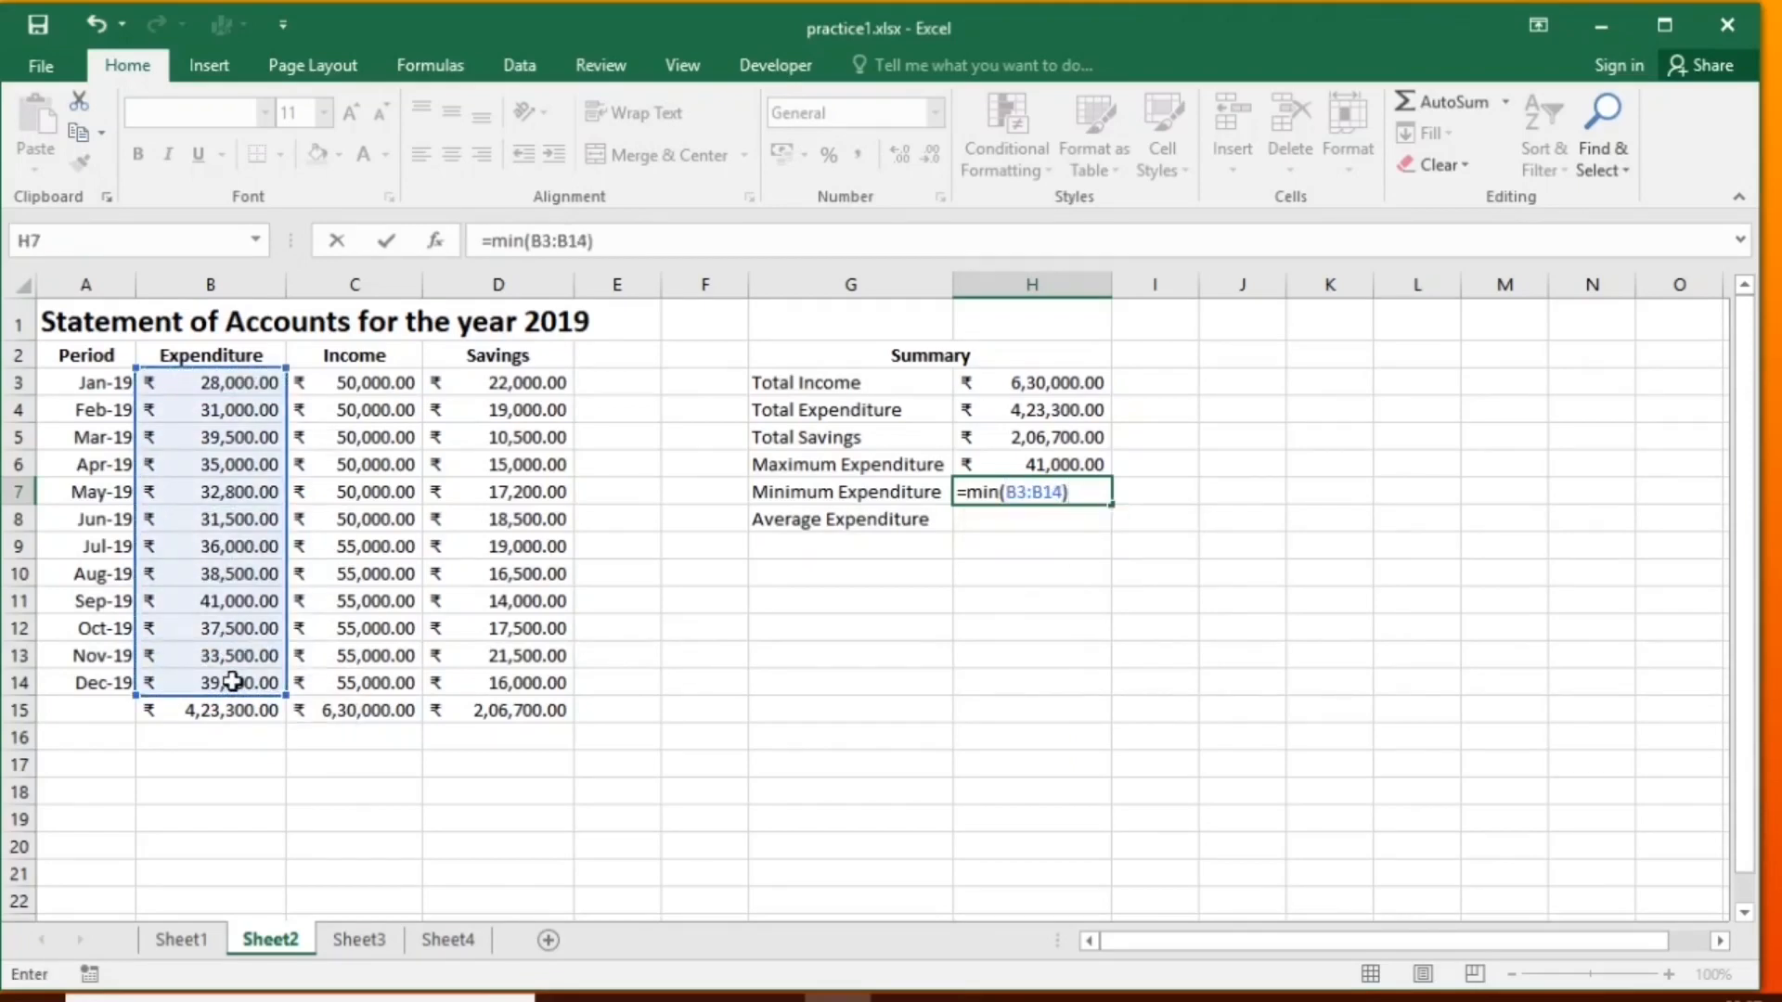
key(Return)
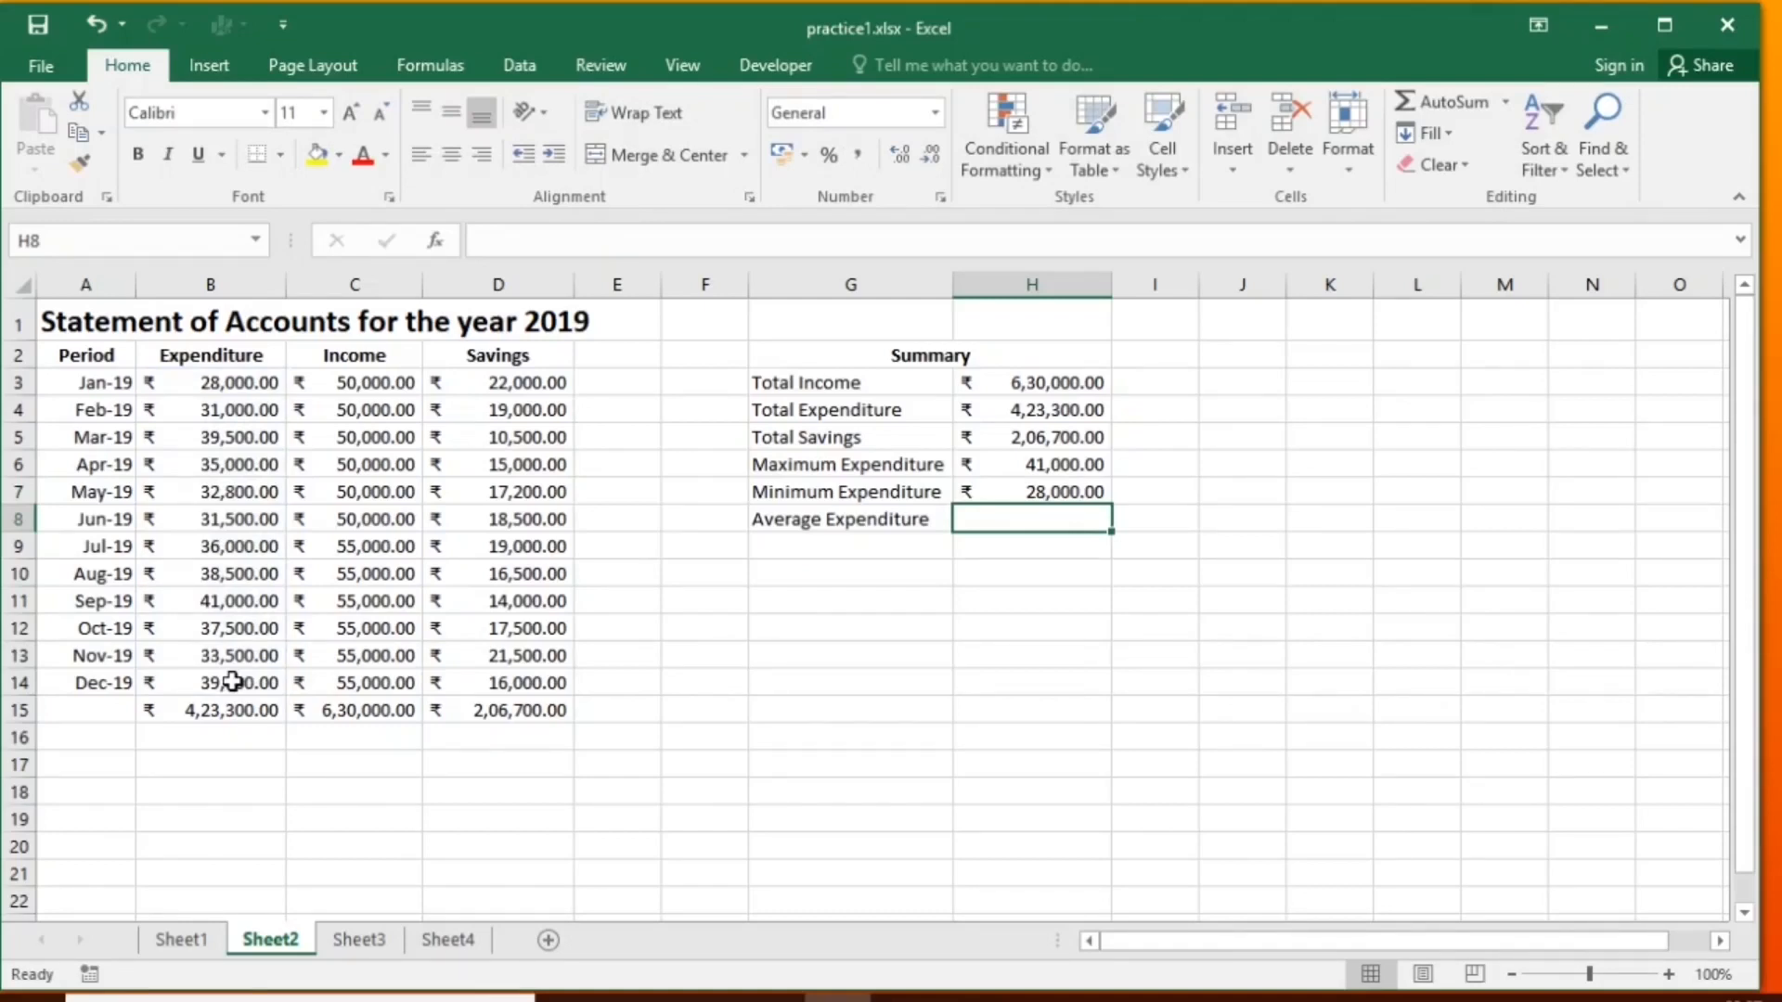
Calculate Average Expenditure in H8 with =average(B3:B14).
text(=)
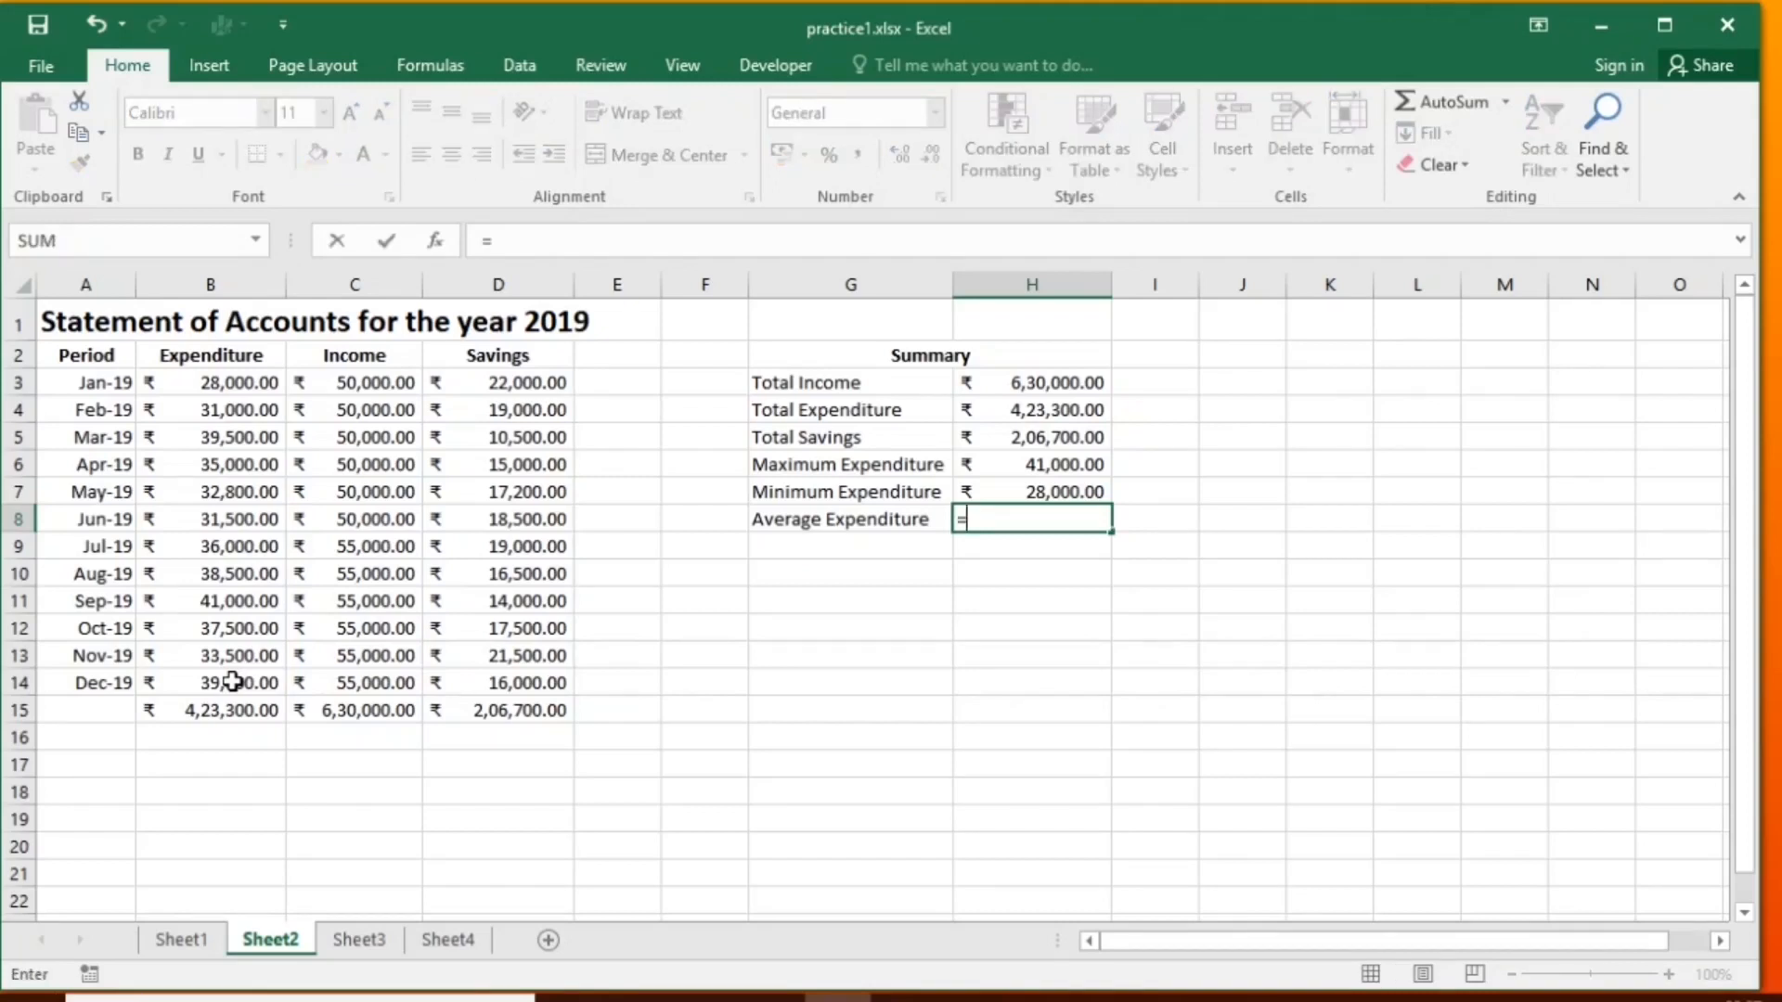
text(average)
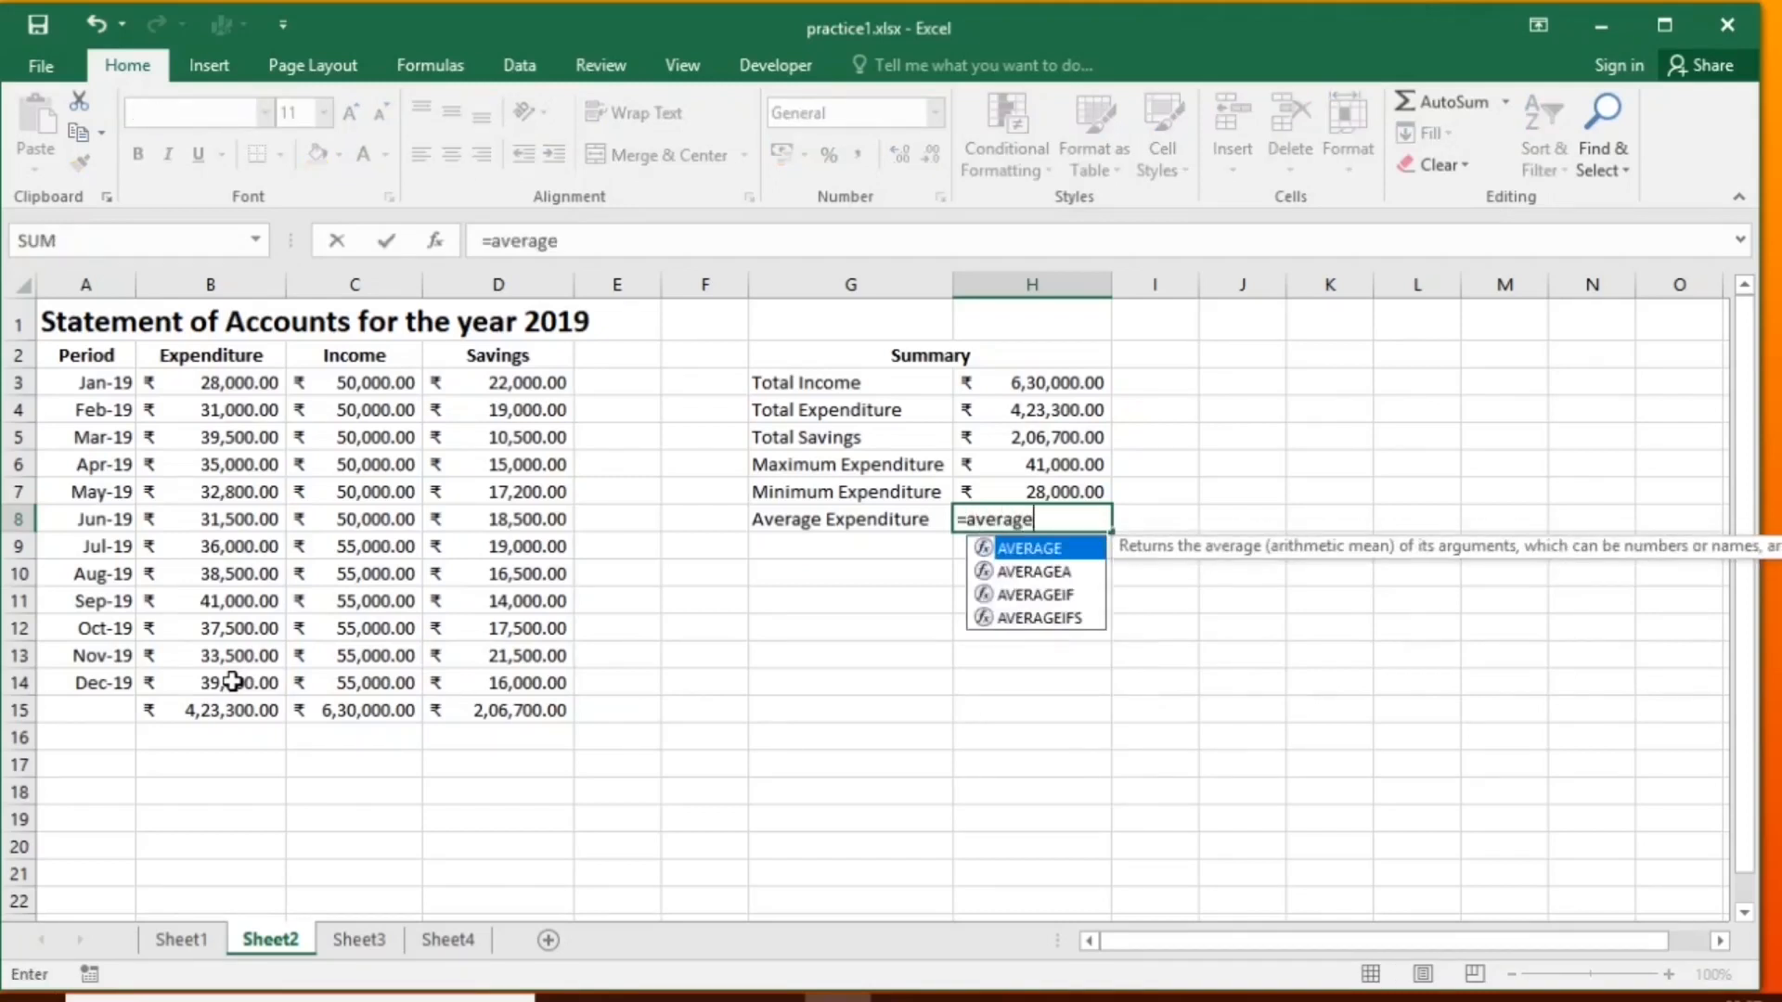
text(()
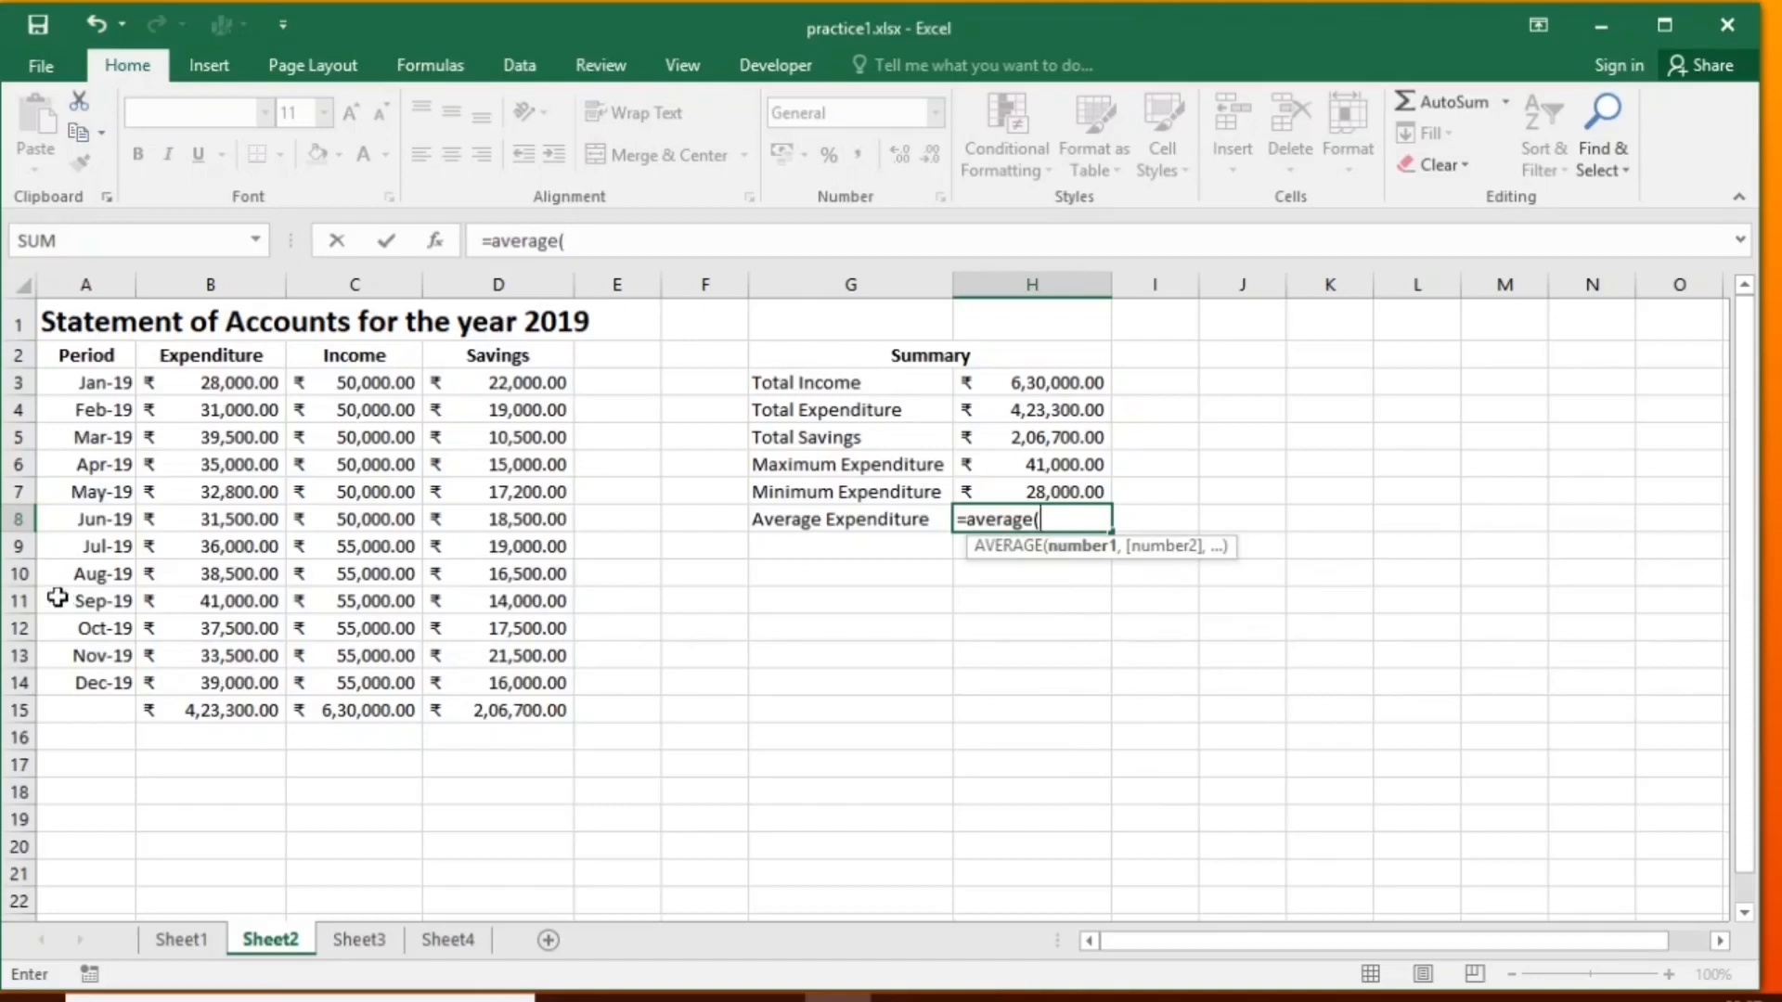
click(243, 387)
drag(243, 387, 243, 676)
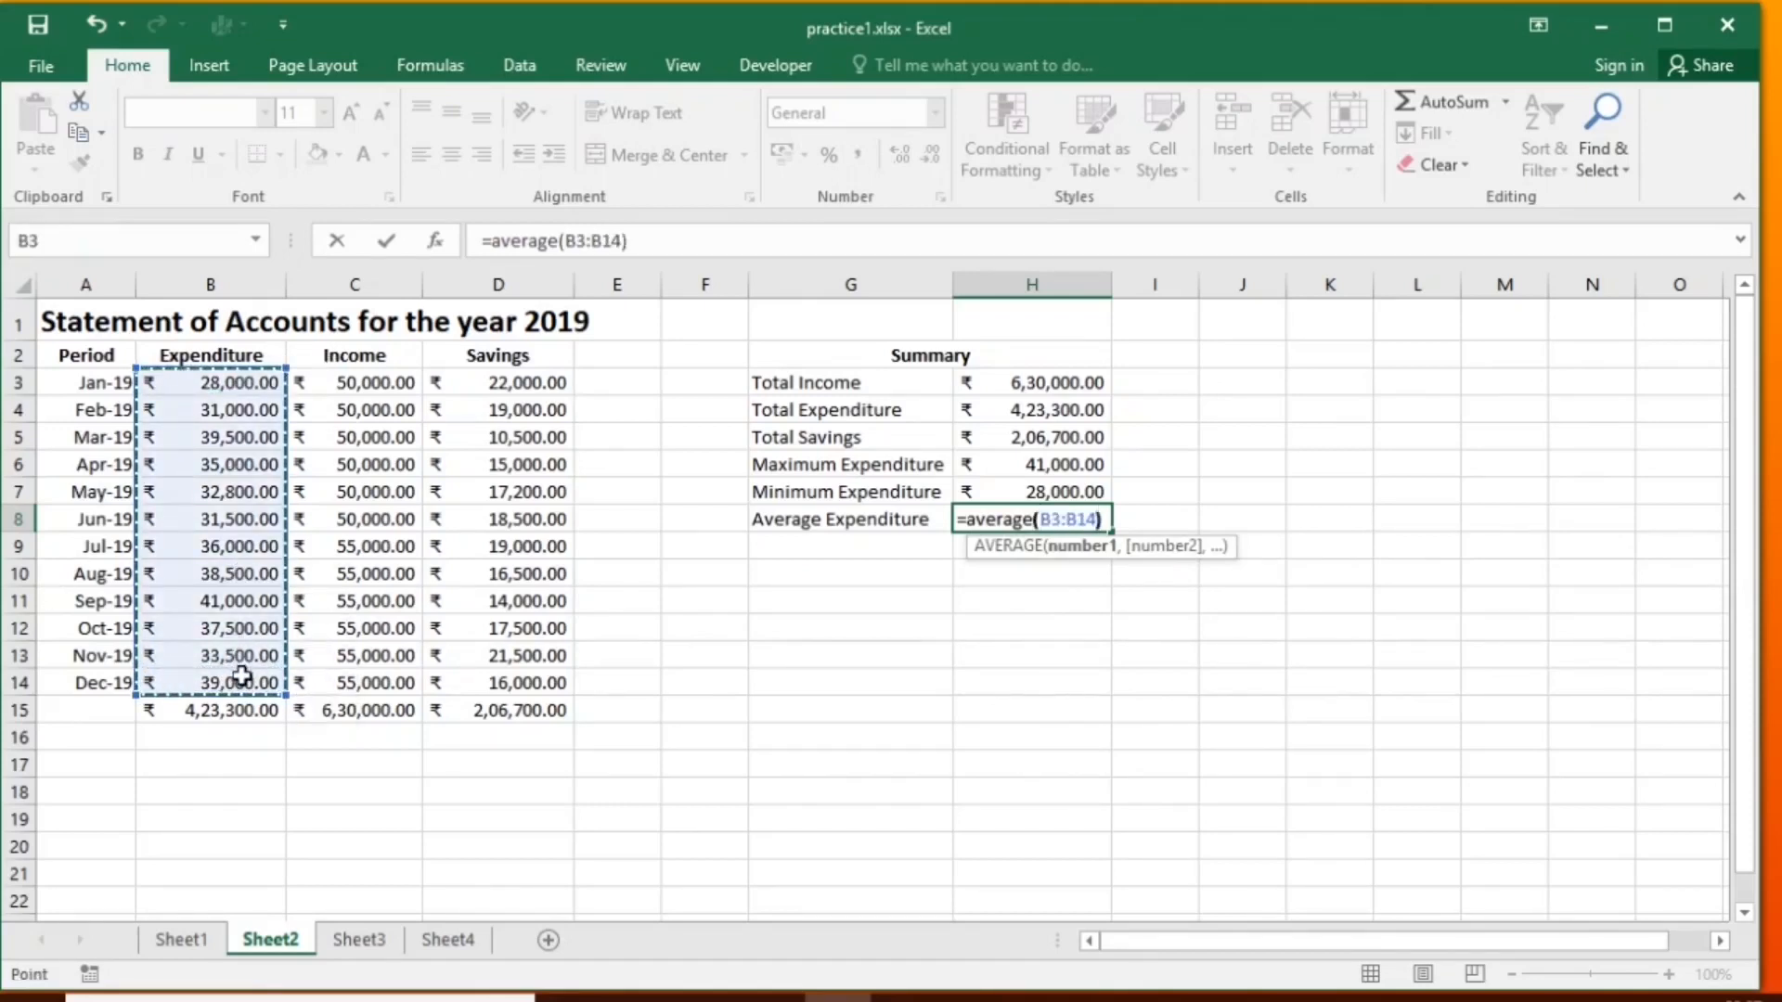
key(Return)
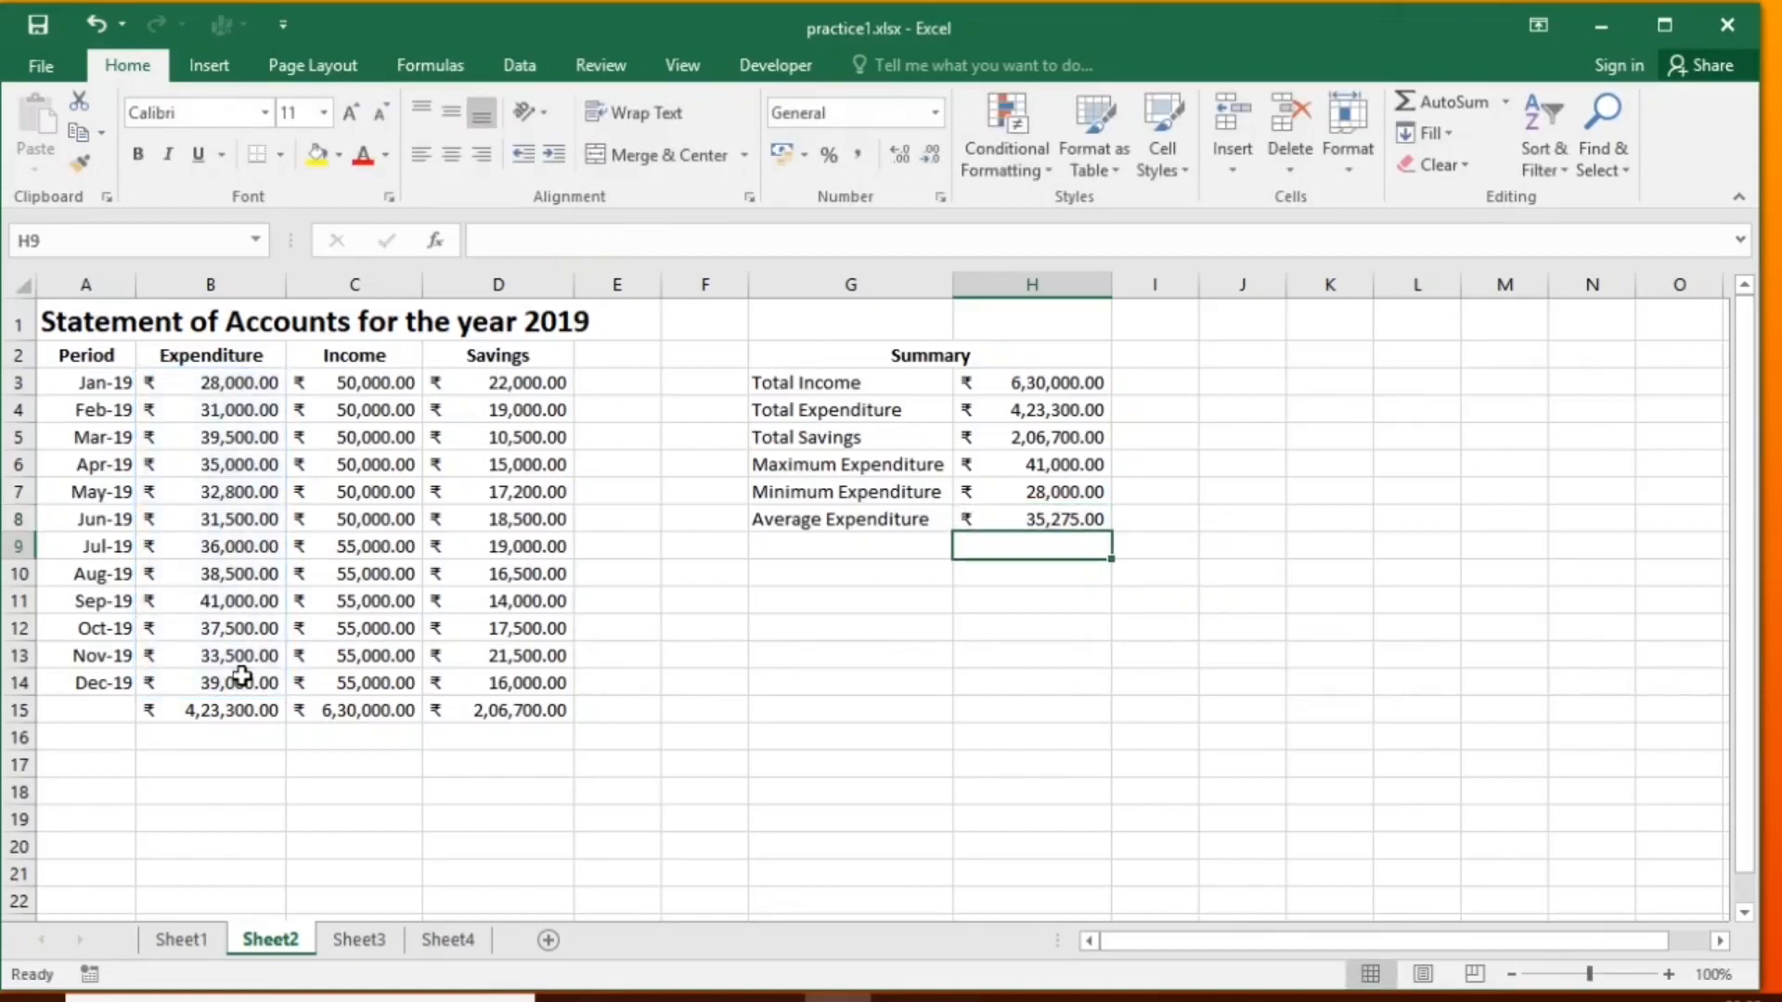